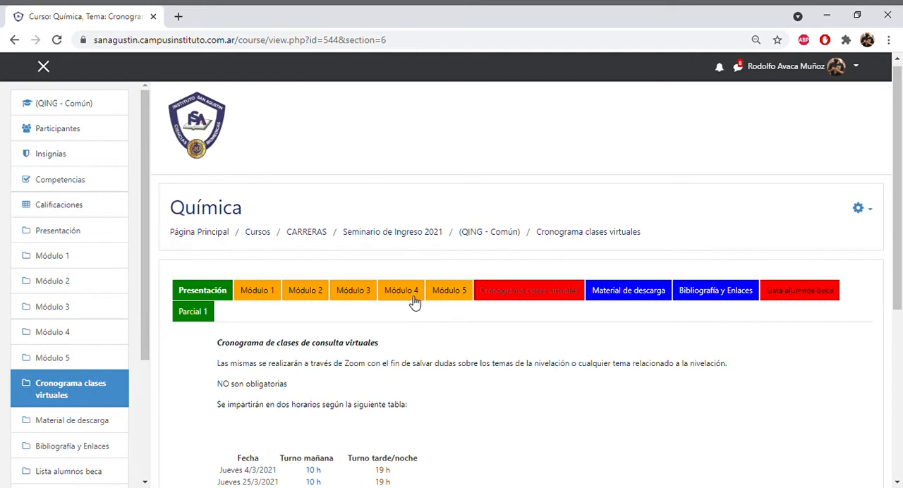
- Turn on editing for the Química course and open its Parcial 1 section
click(870, 215)
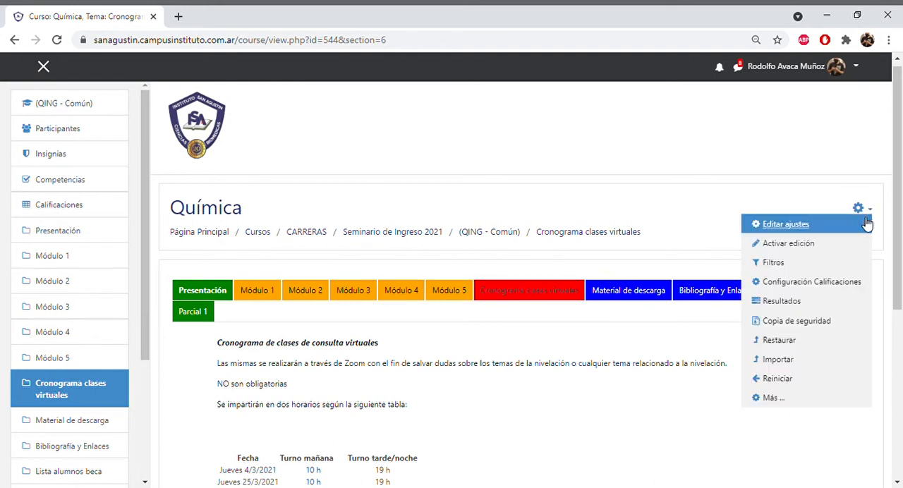
click(847, 246)
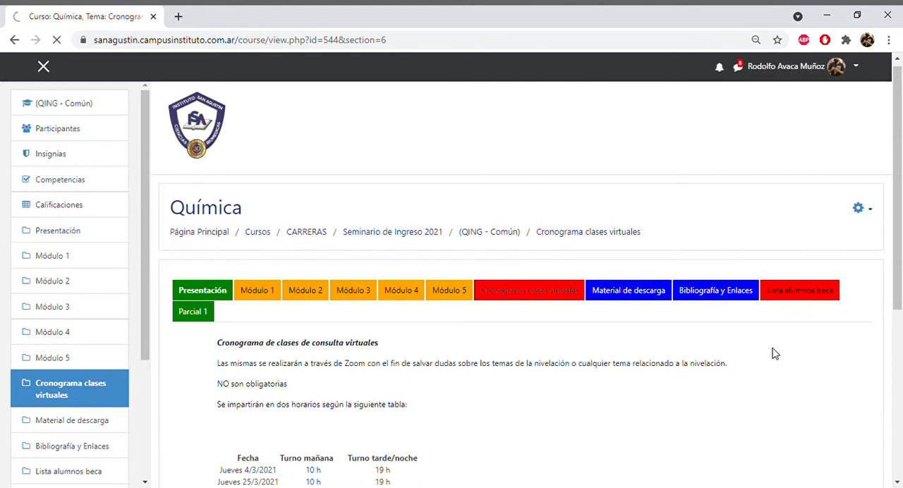
click(202, 324)
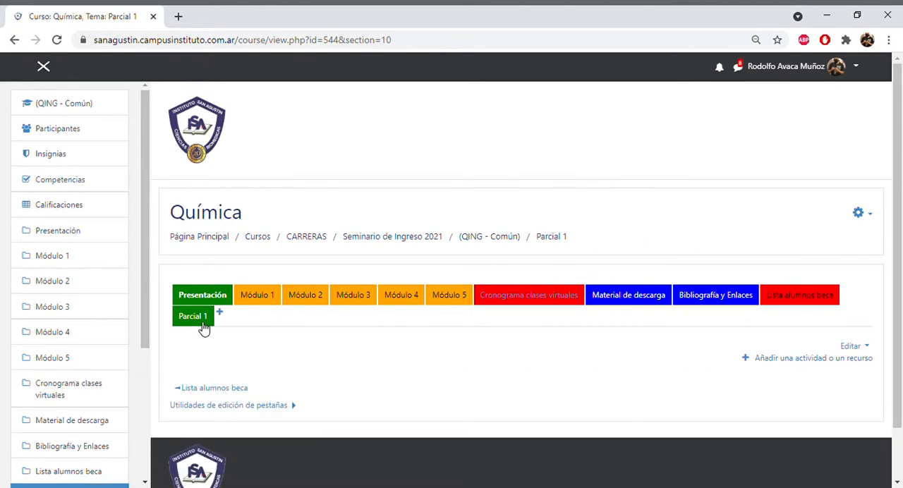
- Add a new Cuestionario activity to the Parcial 1 section
click(811, 360)
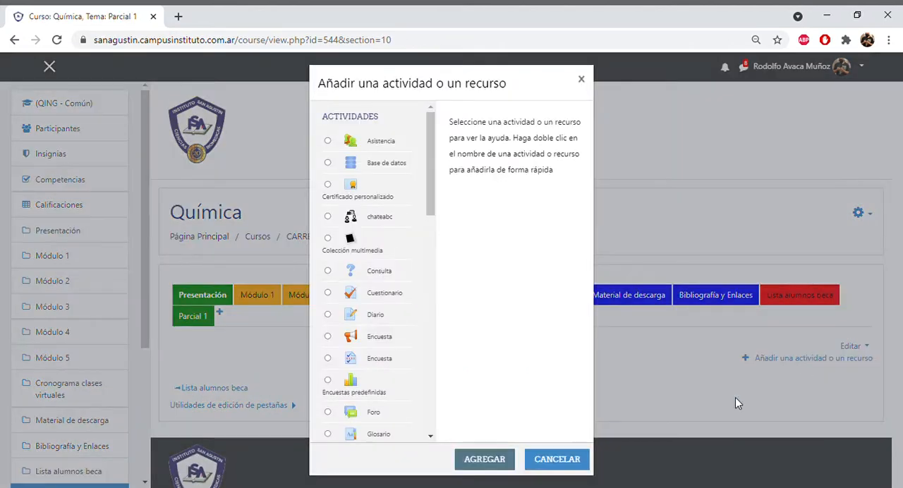
click(328, 292)
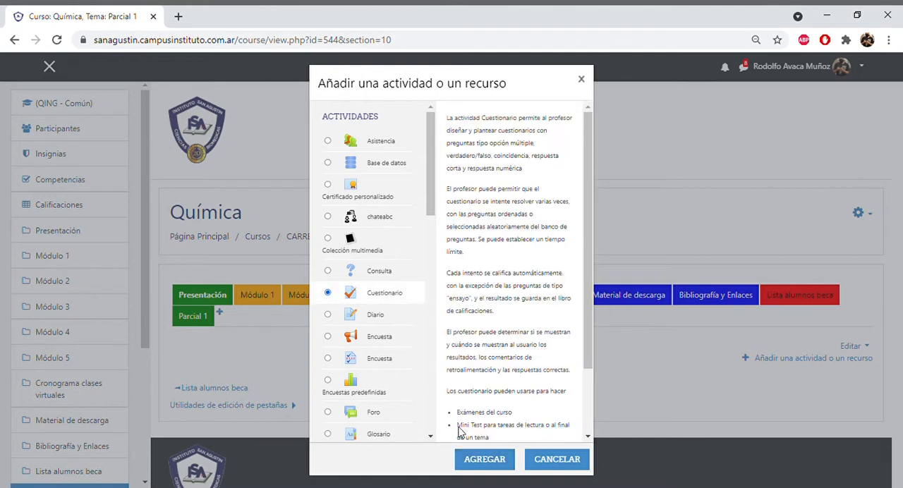
click(484, 459)
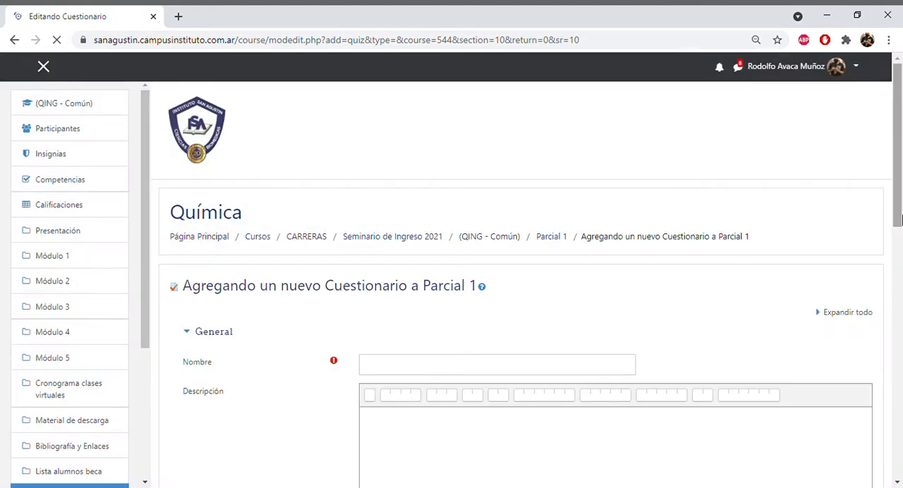
- Expand all the quiz settings sections and clear the restored draft text from the description
drag(901, 187, 900, 224)
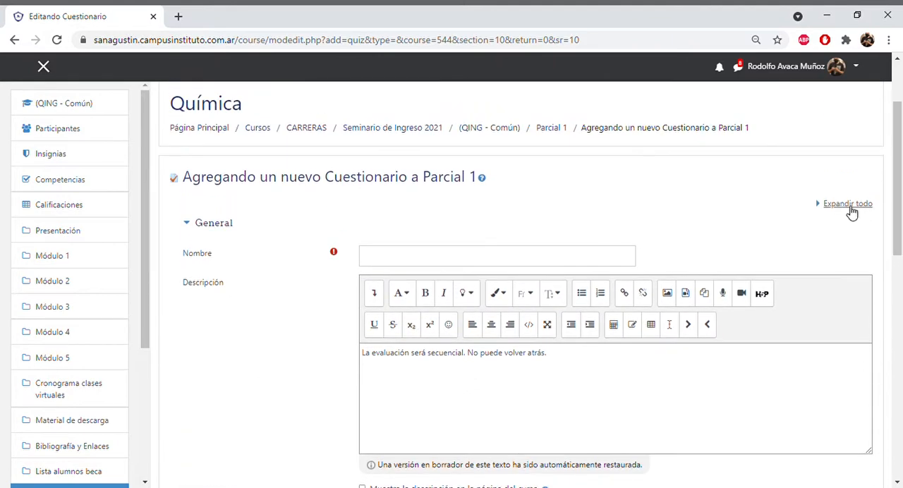
click(849, 205)
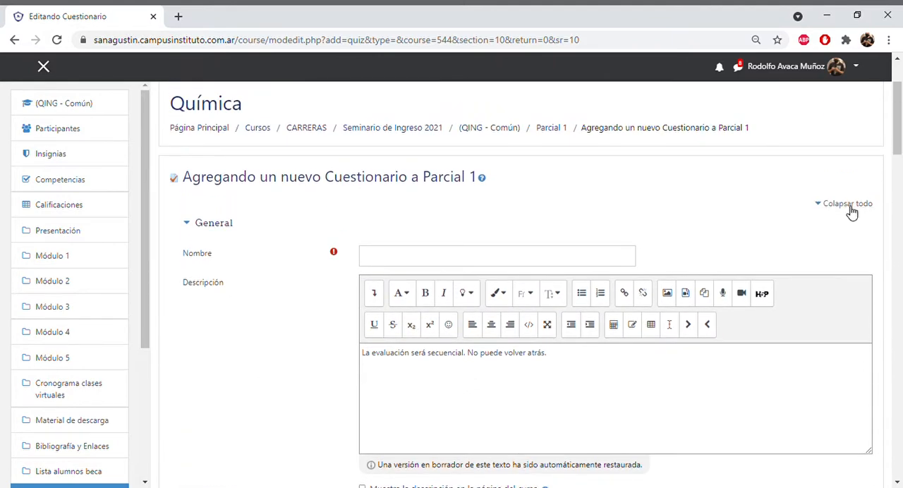
mouse_move(900, 145)
mouse_down()
mouse_move(900, 335)
mouse_move(900, 160)
mouse_up()
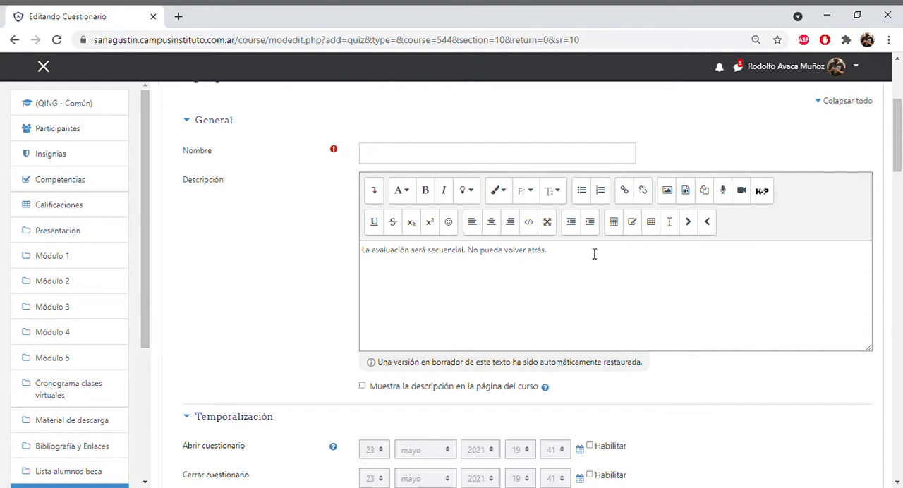
click(472, 258)
key(ctrl+a)
key(BackSpace)
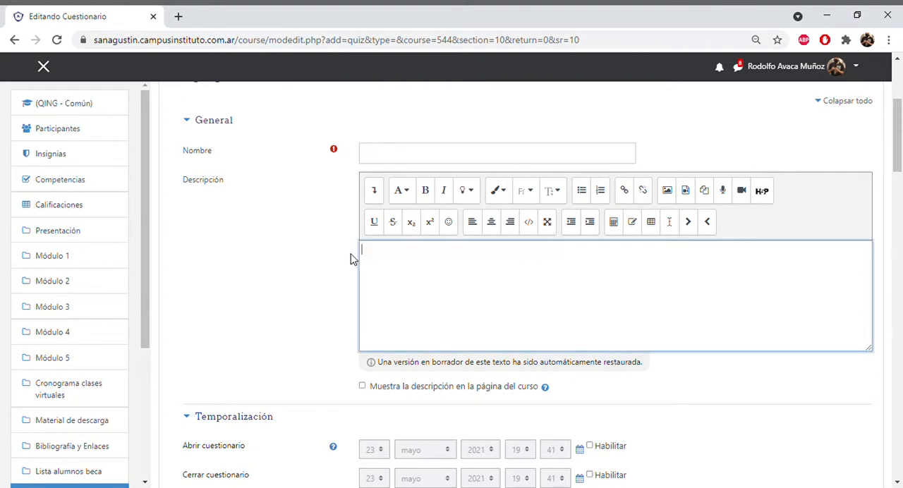
- Name the quiz "Evaluación Parcial 1"
click(409, 162)
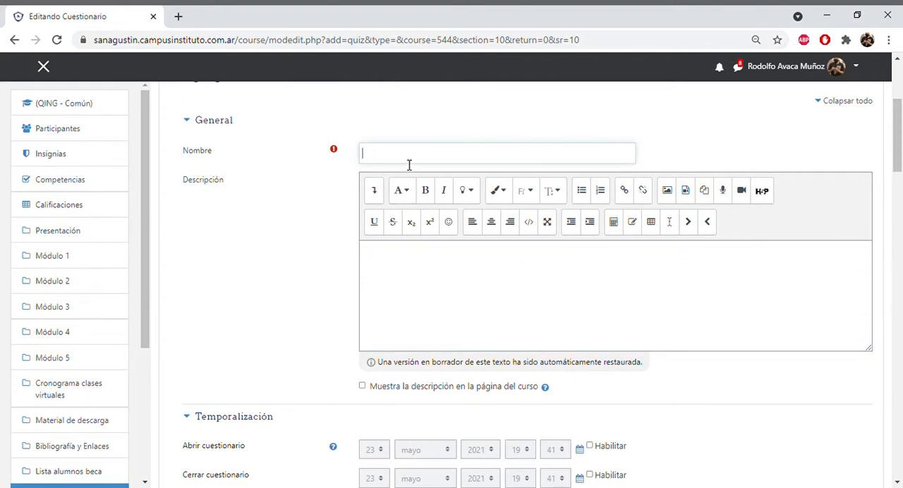
text(Evaluación Parcial 1)
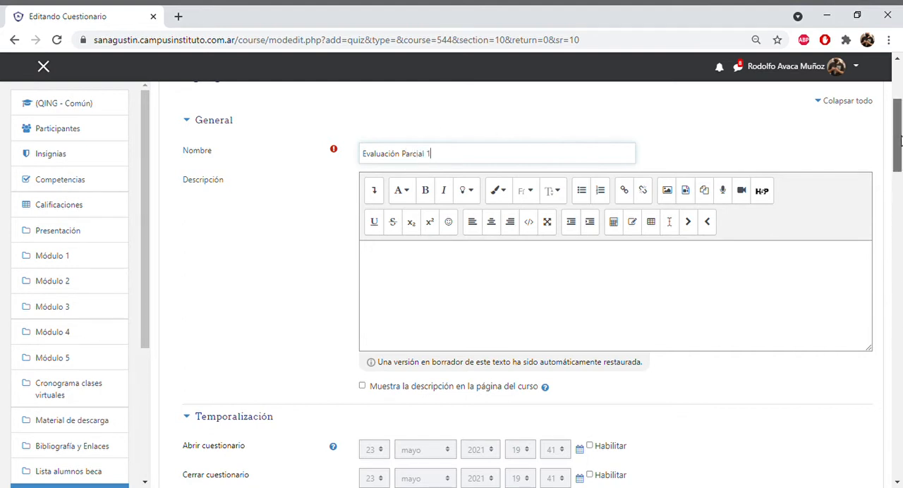
- Enter the description "La evaluación dura 60 minutos y es secuencial" and have it shown on the course page
mouse_move(899, 140)
mouse_down()
mouse_move(899, 171)
mouse_move(899, 154)
mouse_up()
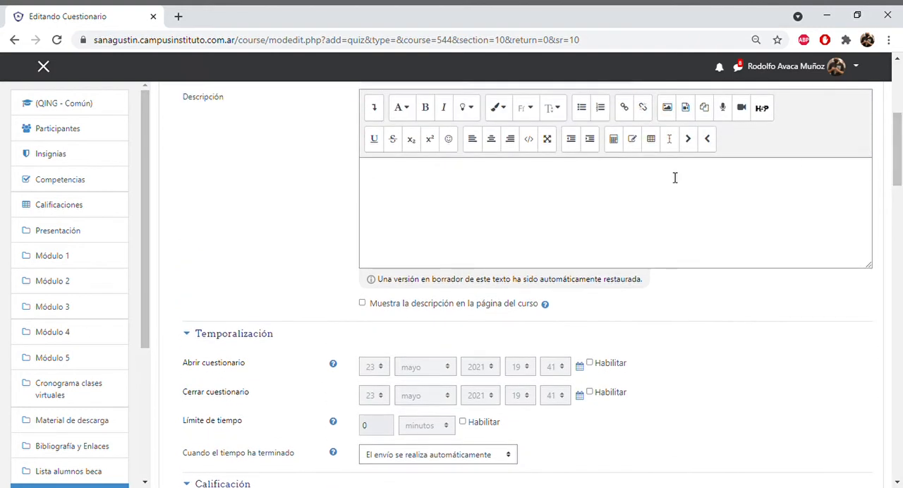
click(474, 182)
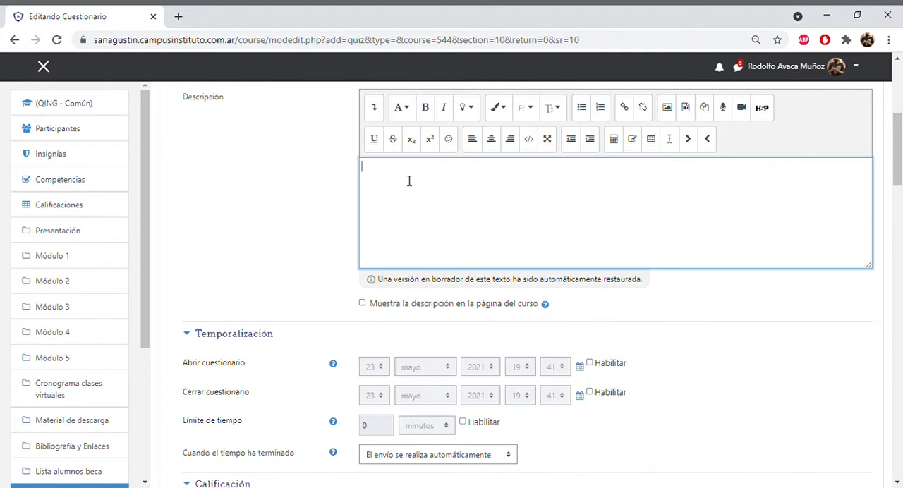
text(La evaluacio)
text(n dura 60 minutos y e)
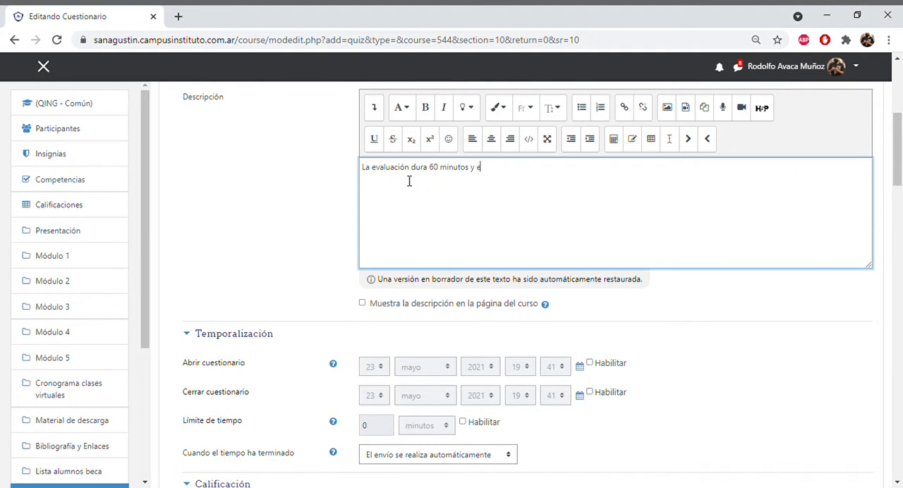
text(s secuencial)
click(362, 303)
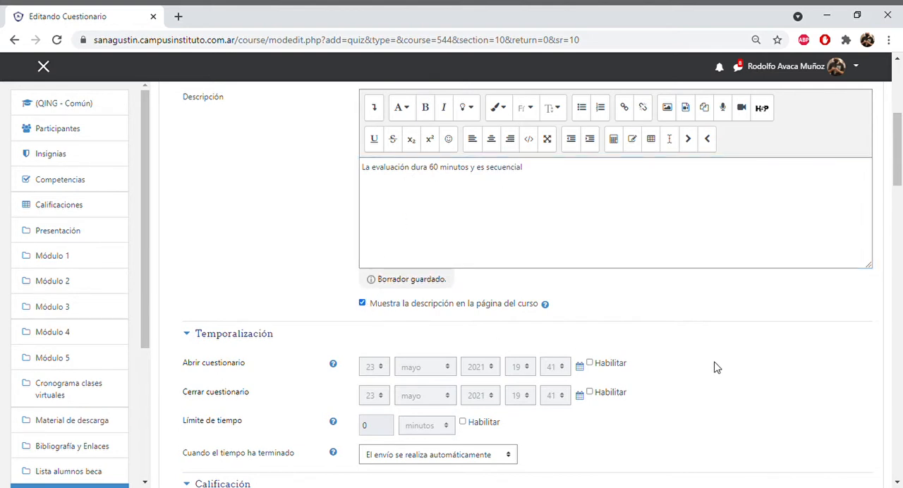
- Enable the quiz's opening date, closing date and time limit in the Temporalización settings
scroll(897, 197, down, 3)
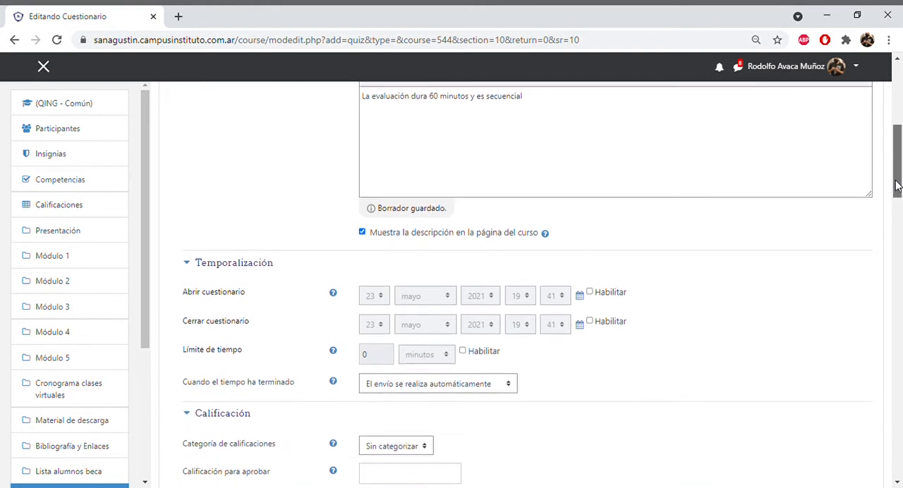
scroll(663, 219, down, 1)
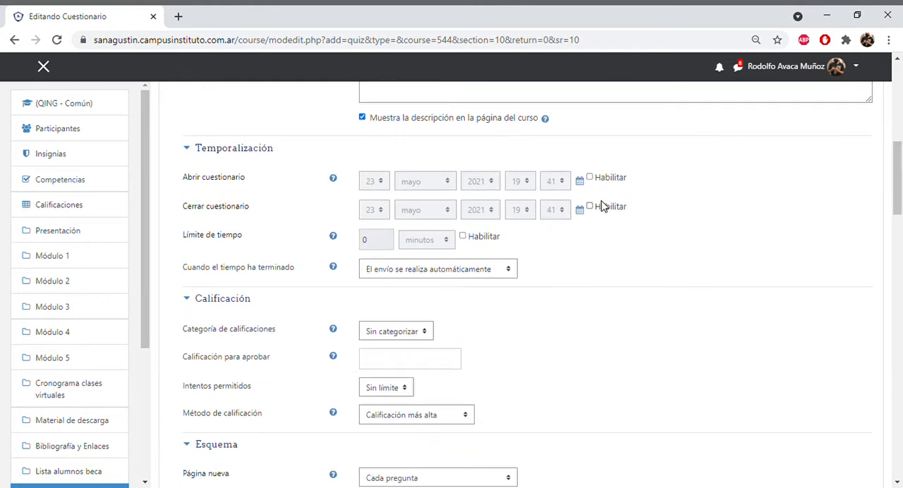
click(590, 178)
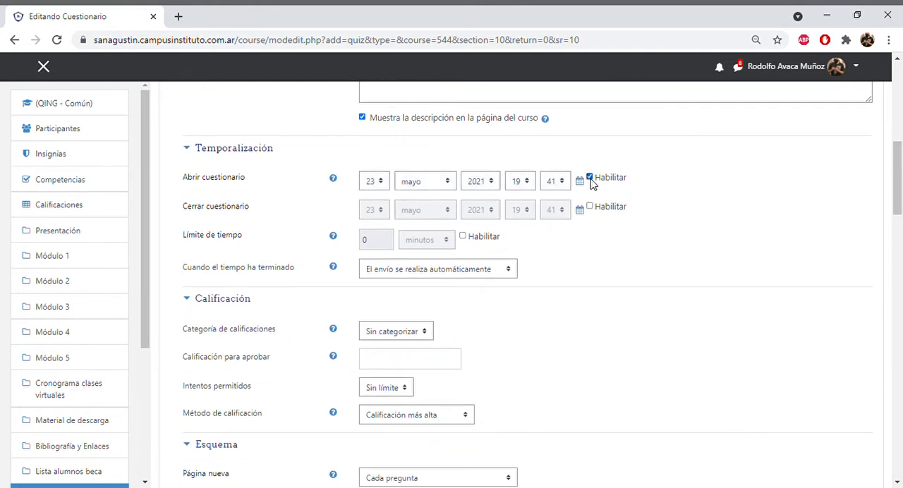
click(589, 207)
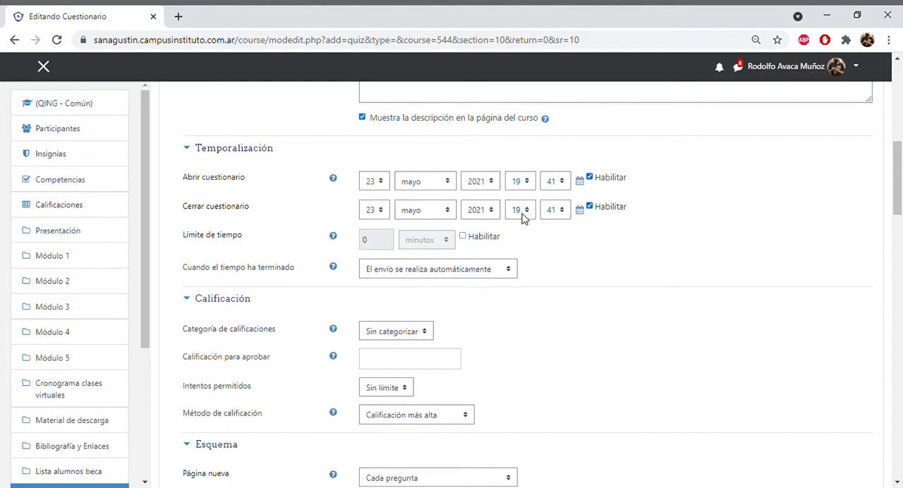
click(462, 236)
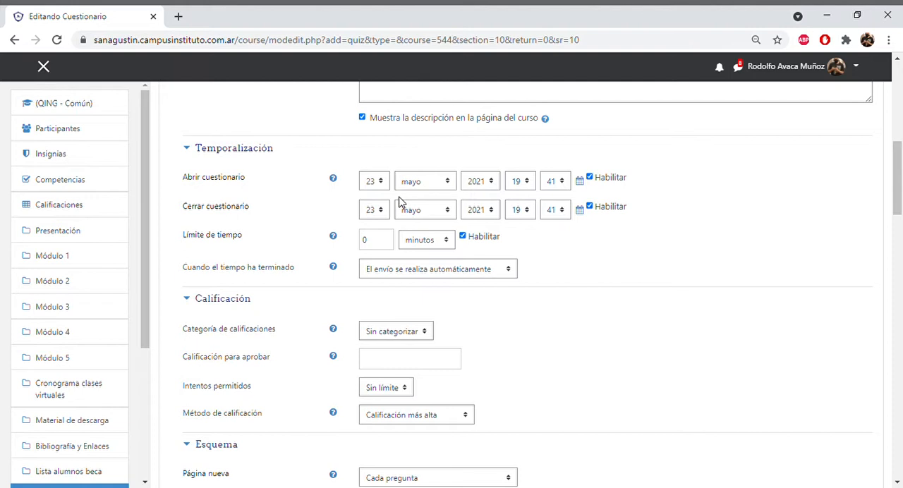
- Set the quiz to open on 28 mayo 2021 at 19:00
click(381, 183)
click(376, 409)
click(562, 184)
click(557, 198)
- Set the quiz to close on 28 mayo 2021 at 20:00
click(381, 211)
click(370, 433)
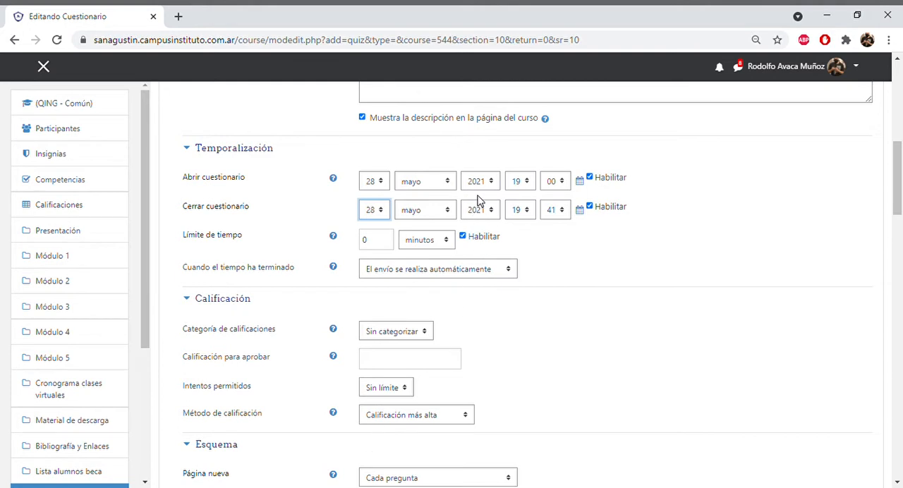
click(528, 215)
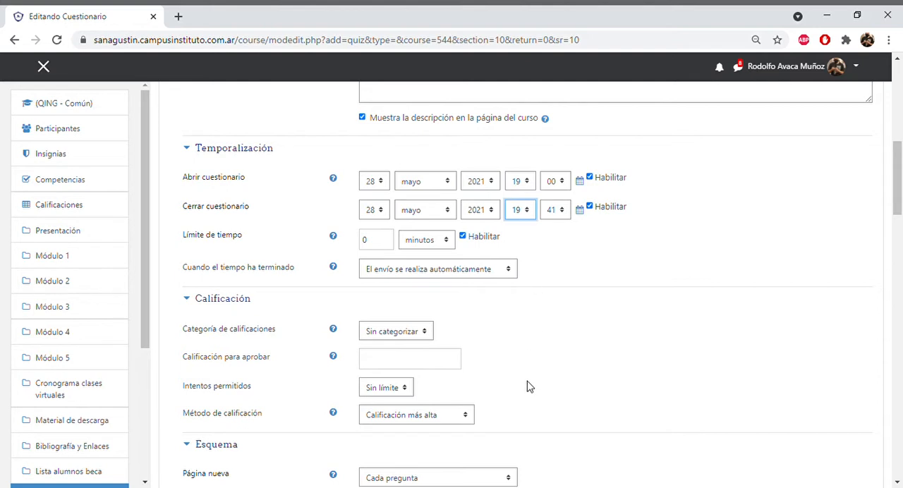
click(516, 403)
click(562, 213)
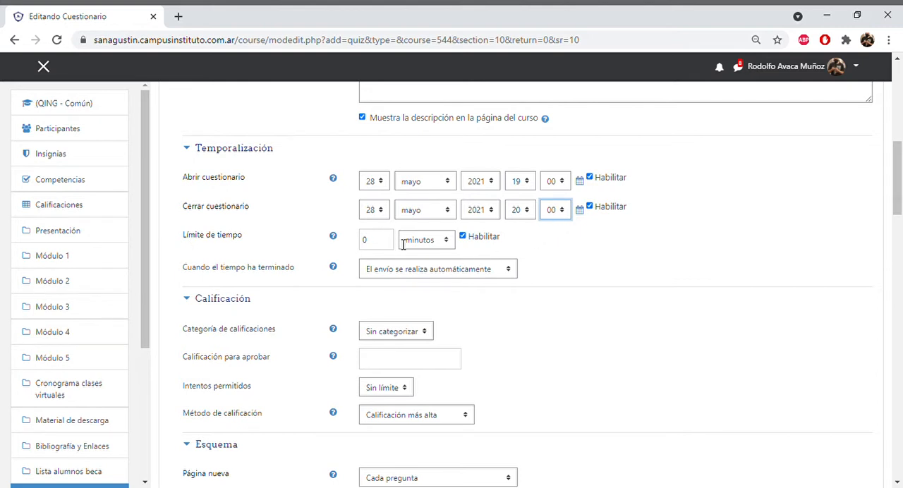
- Set the time limit to 60 minutes and the allowed attempts to 1
click(446, 243)
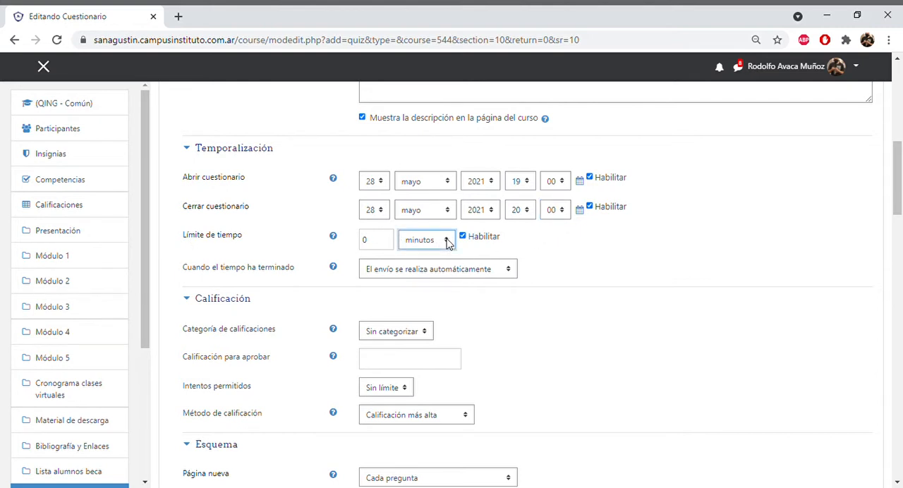
click(389, 246)
drag(900, 195, 902, 219)
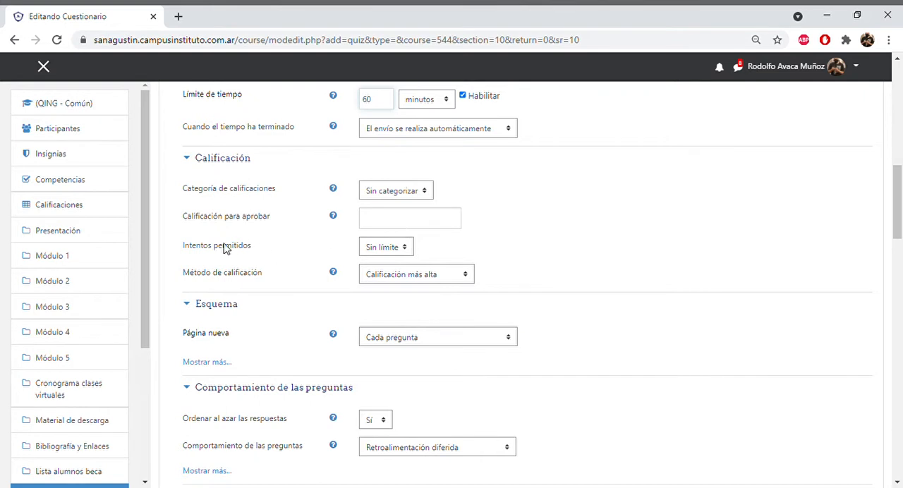
click(404, 248)
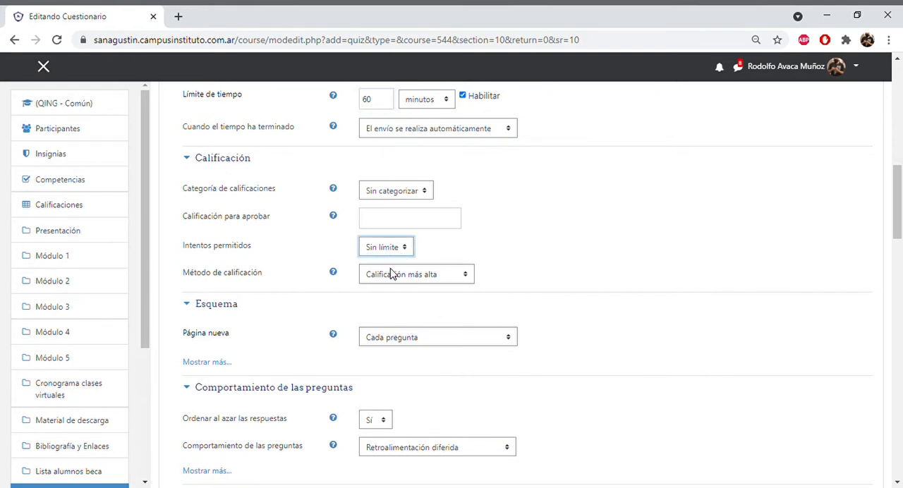
click(392, 272)
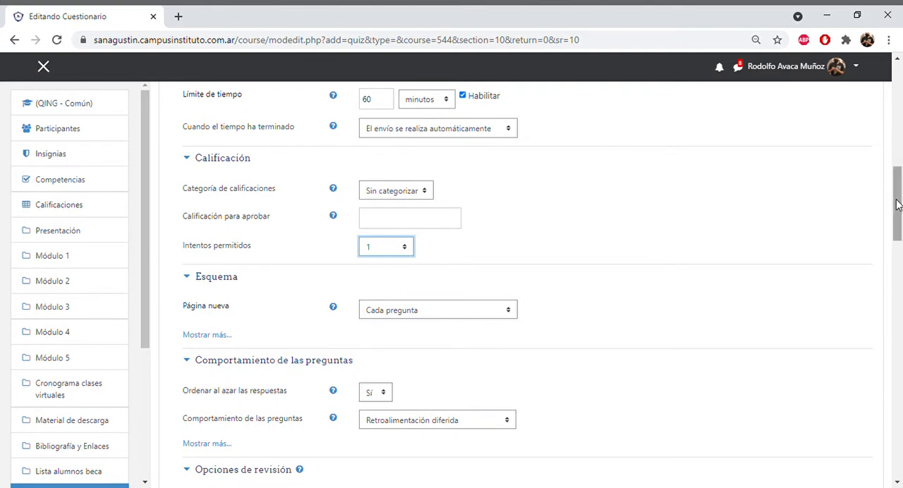
- Show the additional Esquema options and set the navigation method to Secuencial
drag(899, 205, 900, 224)
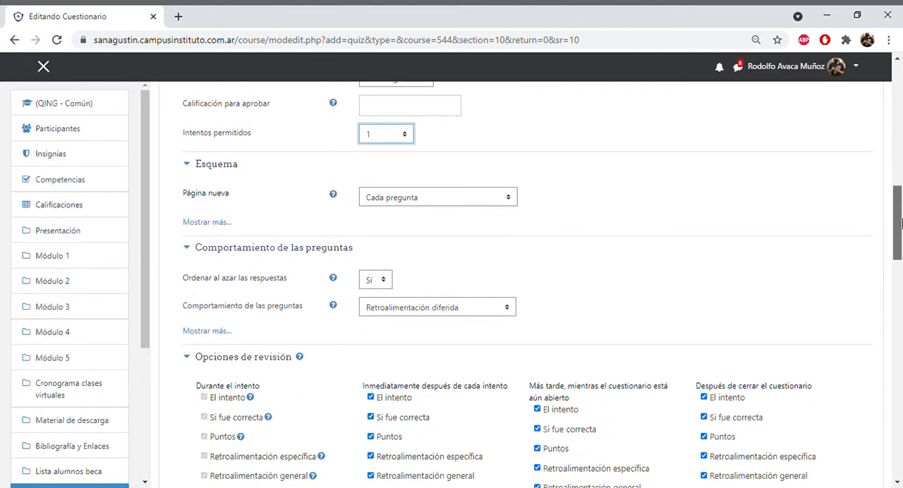
click(209, 223)
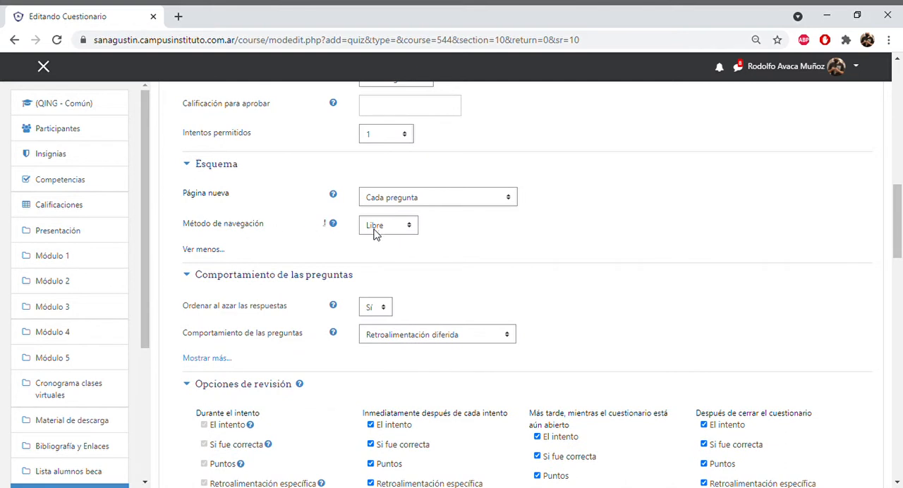
click(411, 227)
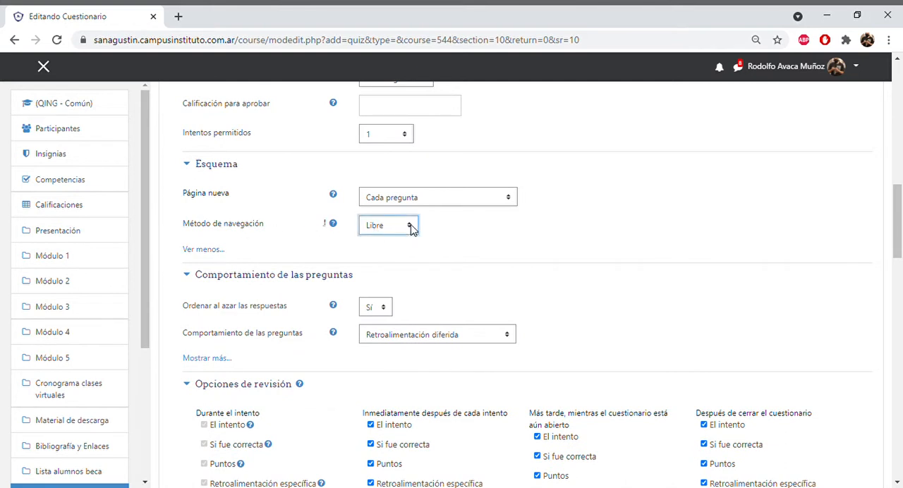
click(406, 256)
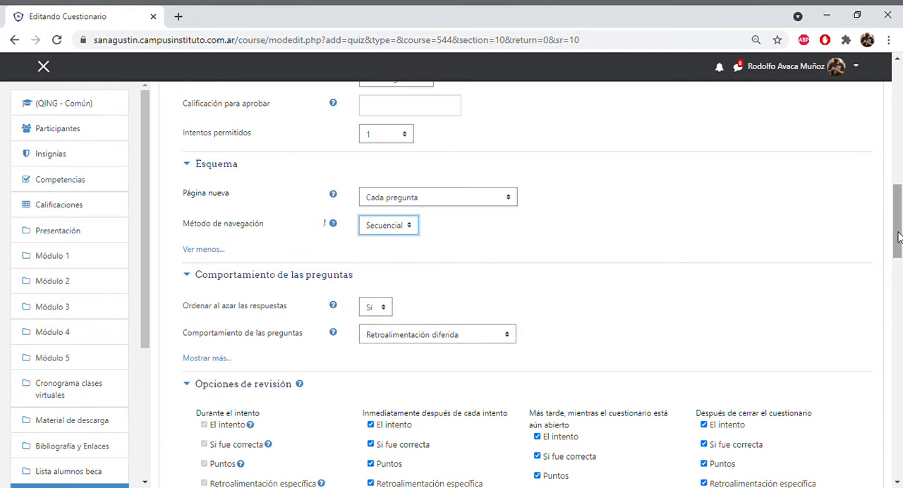
- Exclude El intento from the review options immediately after each attempt and while the quiz is still open, keeping it after closing
drag(897, 237, 898, 259)
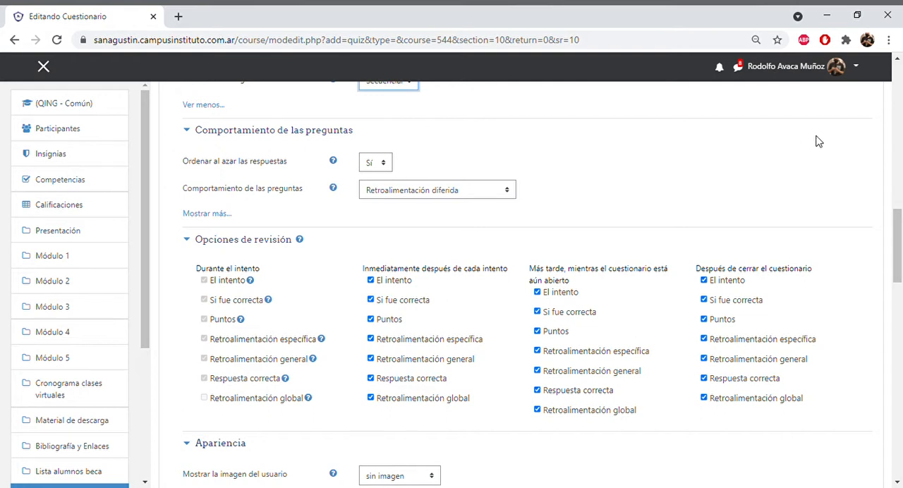
drag(899, 224, 898, 238)
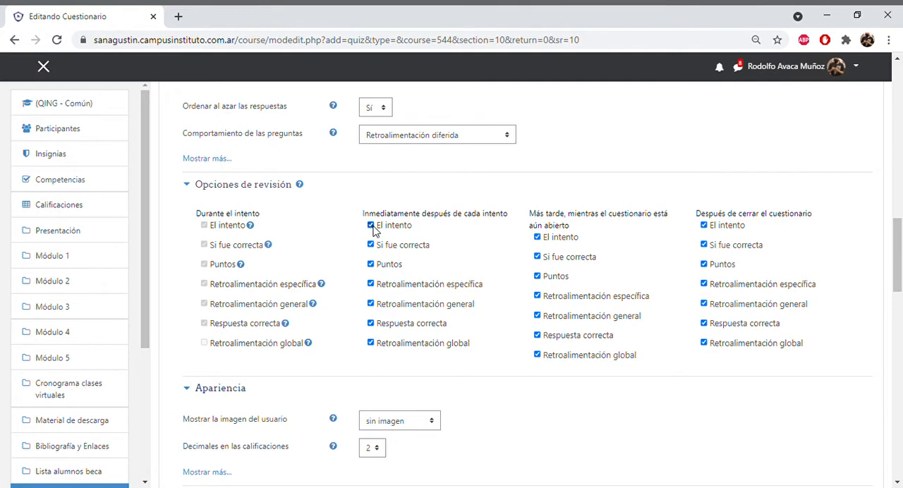
click(371, 225)
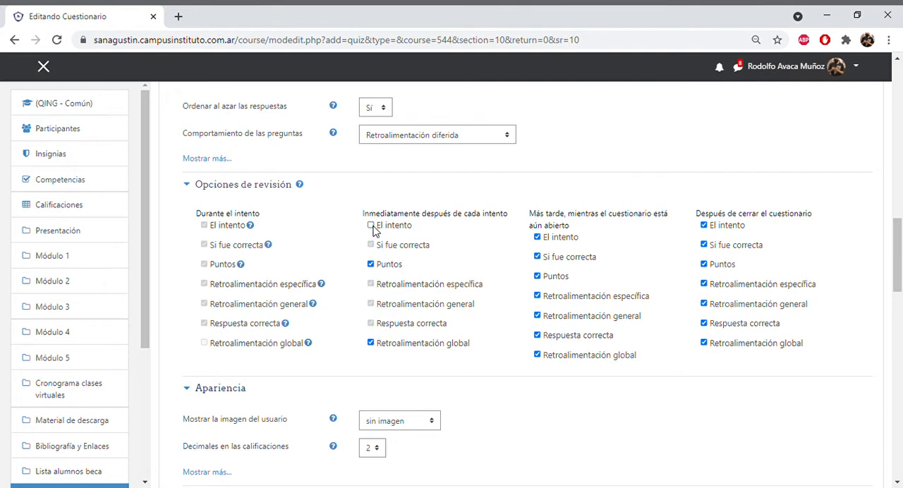
click(538, 241)
click(704, 226)
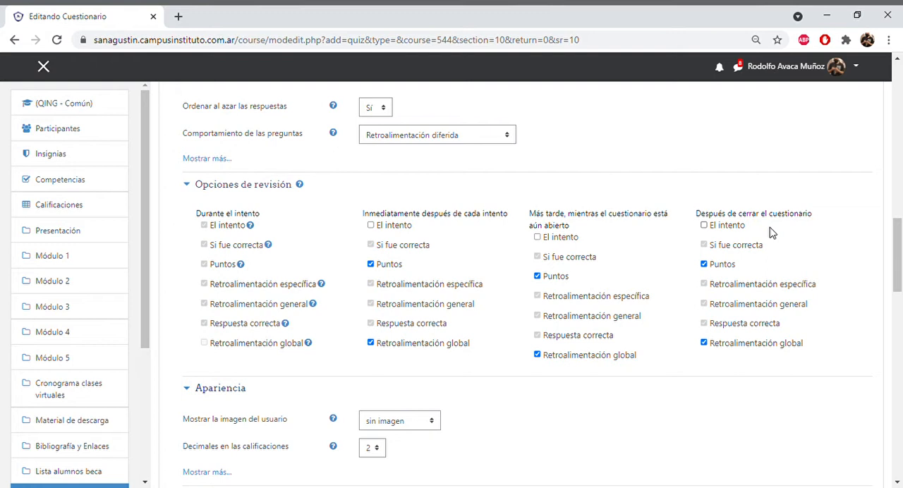
click(703, 225)
- Set the quiz's user picture display to Imagen pequeña in the Apariencia settings
scroll(901, 250, down, 3)
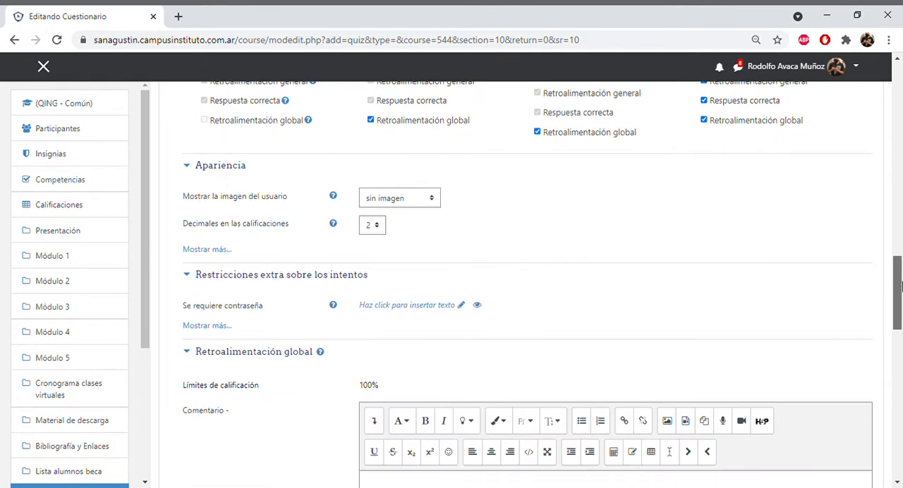
click(432, 197)
click(425, 223)
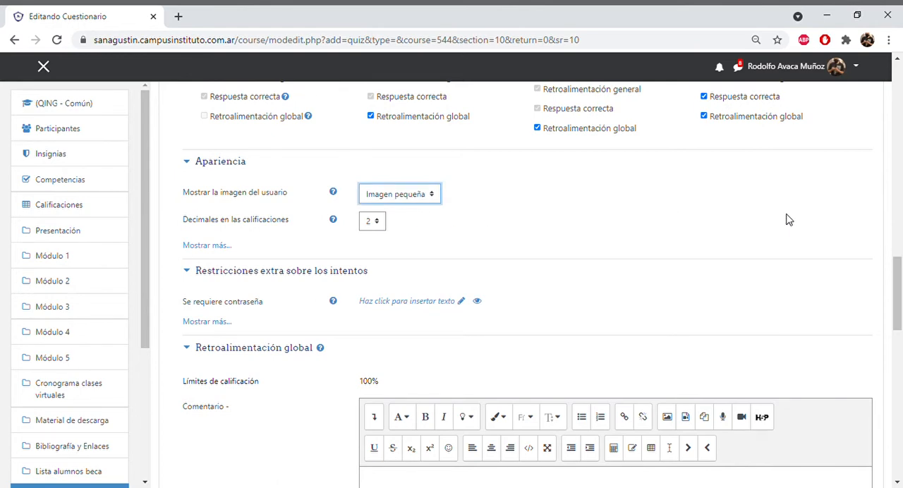
- Add an access restriction requiring membership of group A, and save the quiz with a return to the course
drag(892, 258, 895, 392)
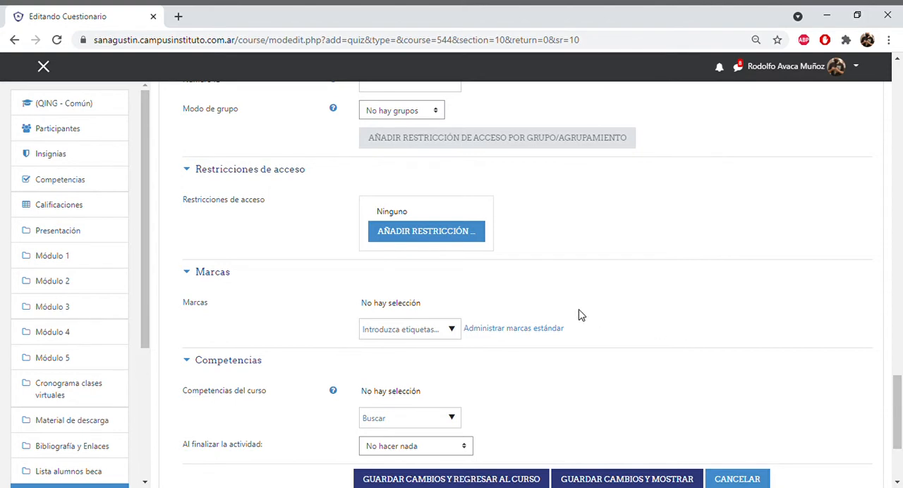
click(451, 237)
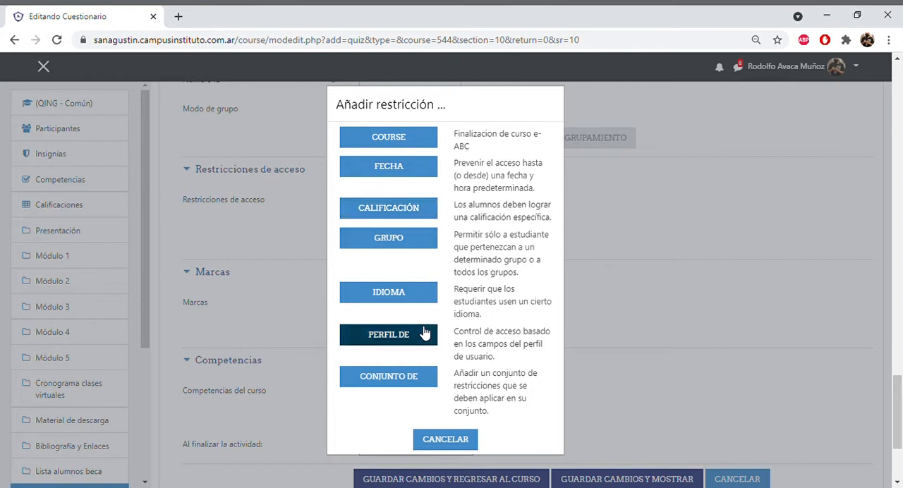
click(377, 244)
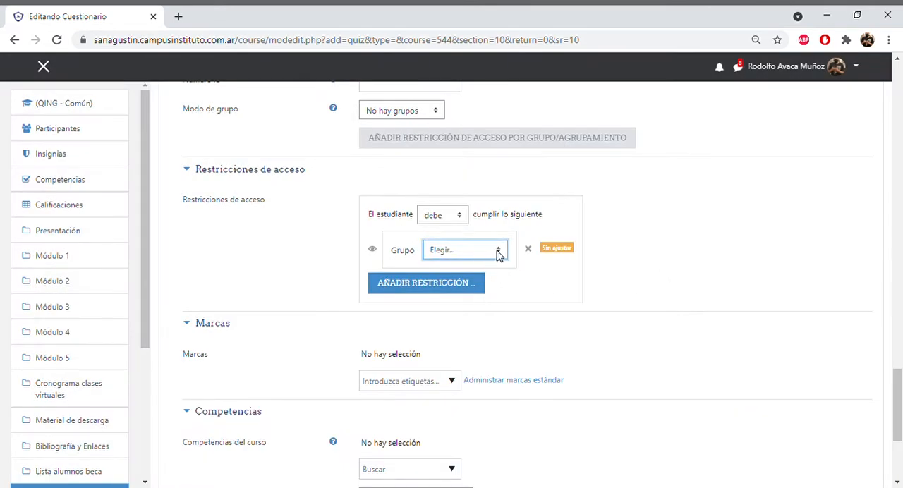
click(467, 290)
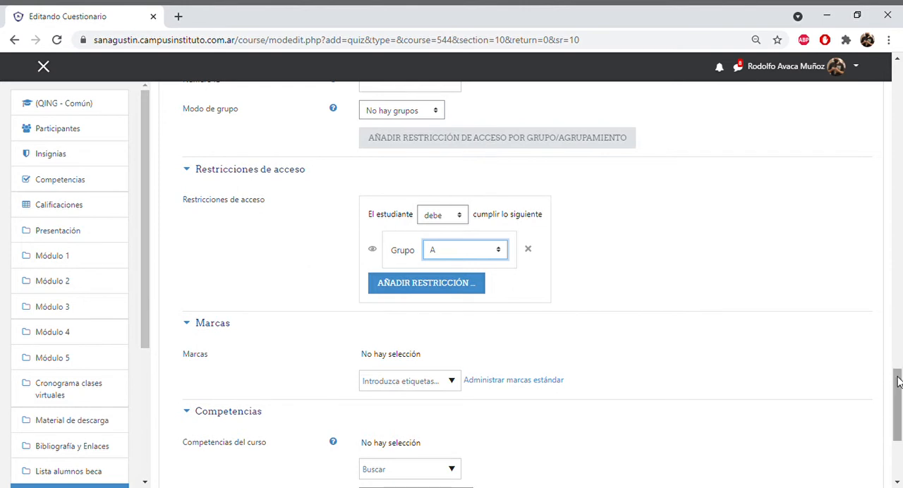
drag(898, 381, 899, 404)
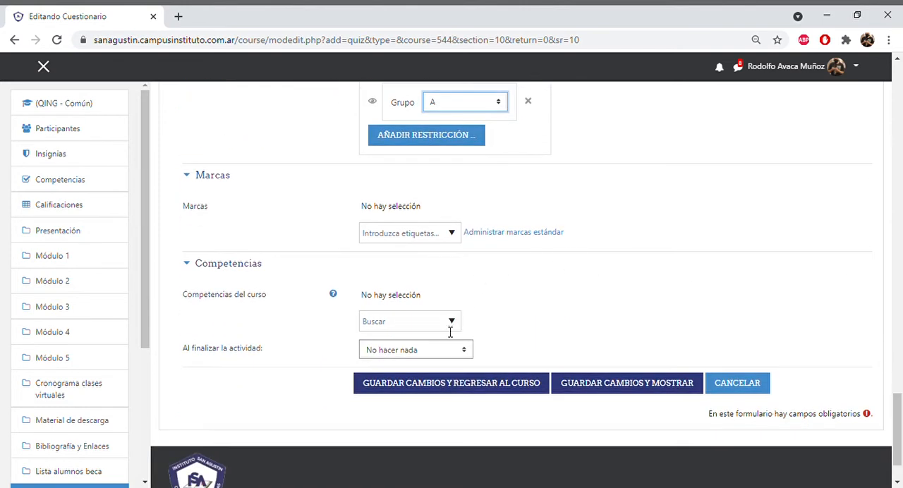
click(445, 381)
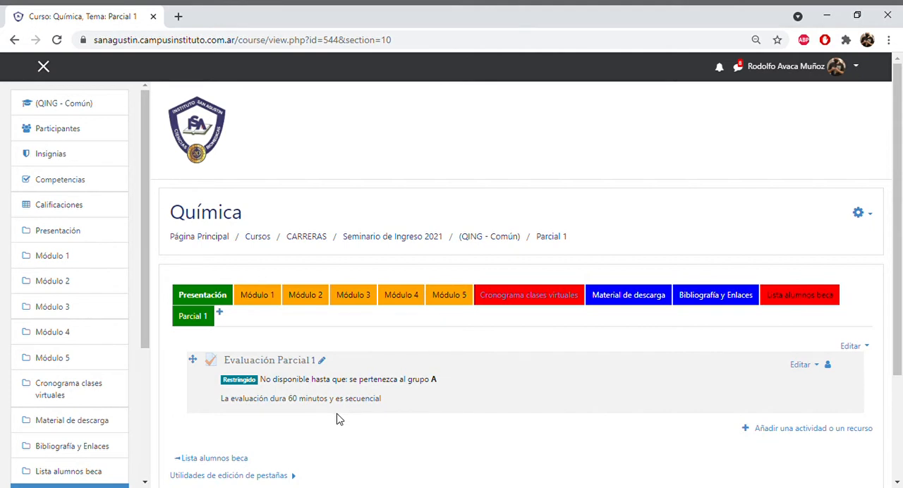
- Open Evaluación Parcial 1 to check its allowed attempts, opening and closing dates and time limit, and return to the Parcial 1 section
click(272, 366)
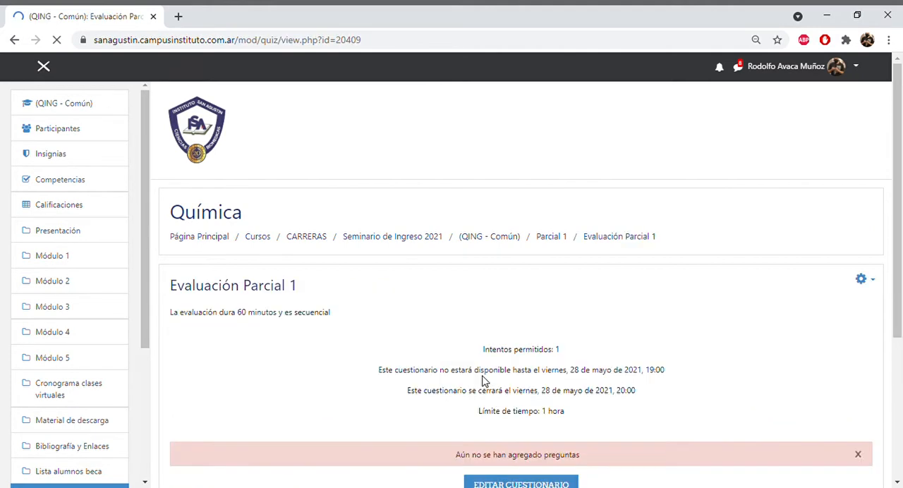
scroll(901, 148, down, 2)
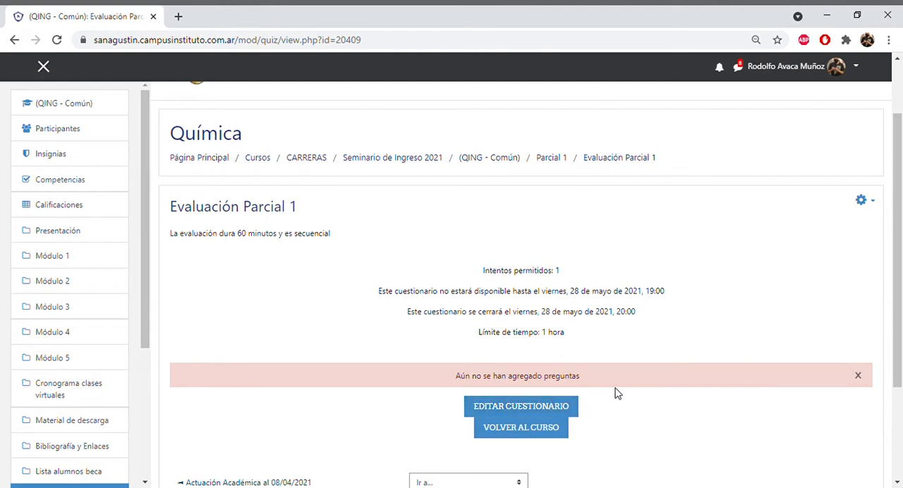
scroll(900, 240, up, 1)
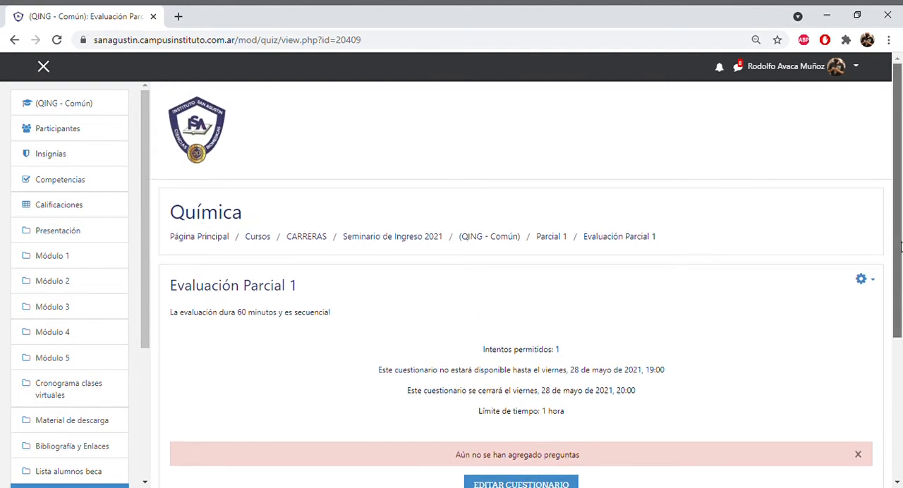
scroll(901, 240, down, 1)
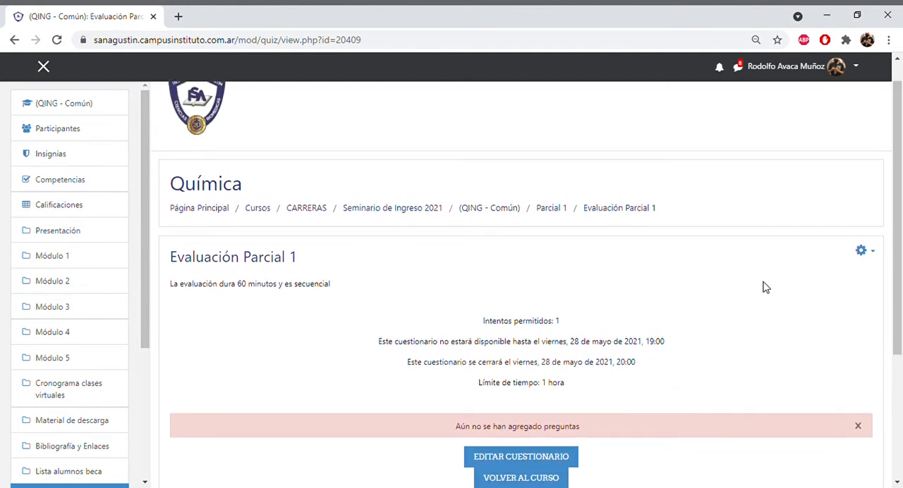
click(539, 211)
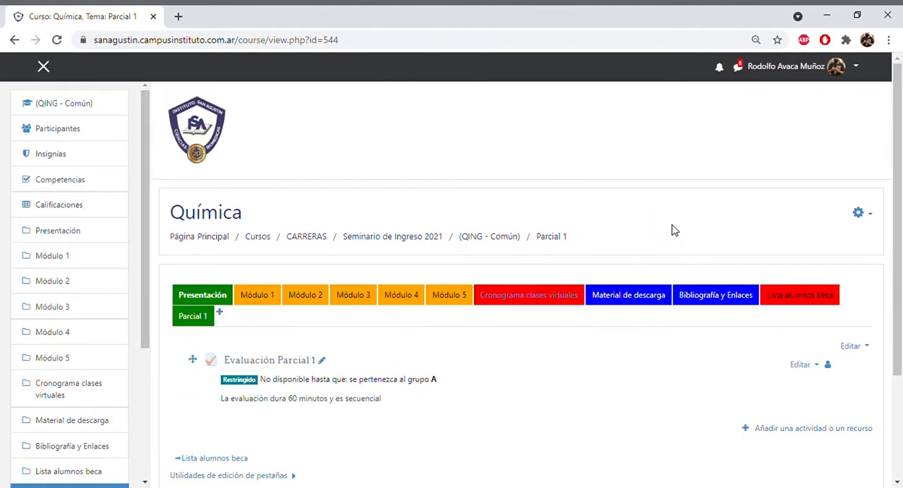
- Open the question bank's category management from the full course administration page
click(872, 217)
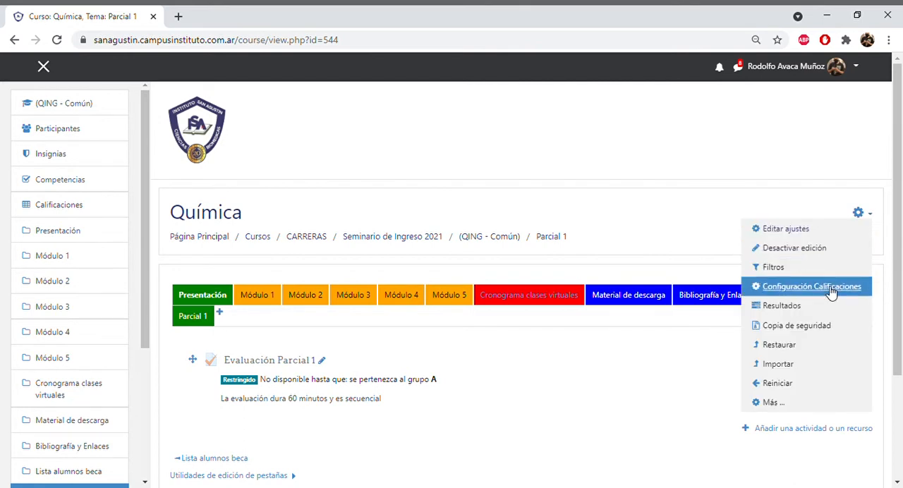
click(787, 404)
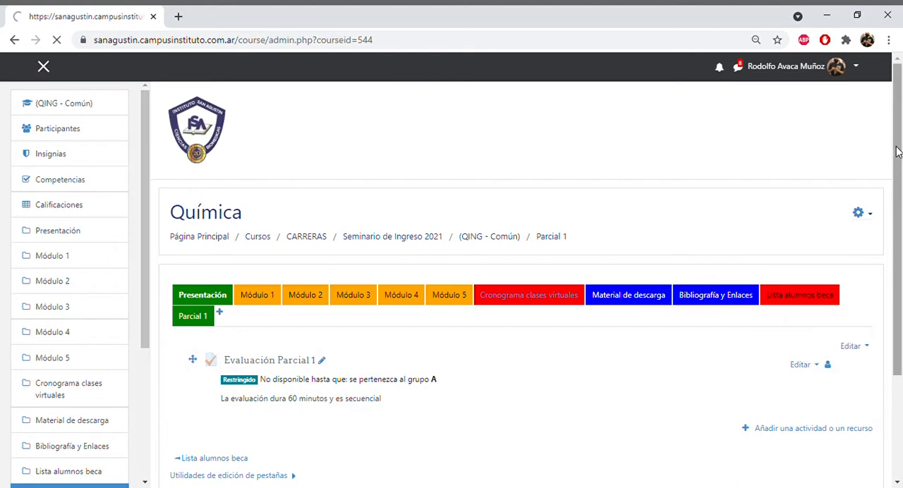
drag(897, 145, 900, 291)
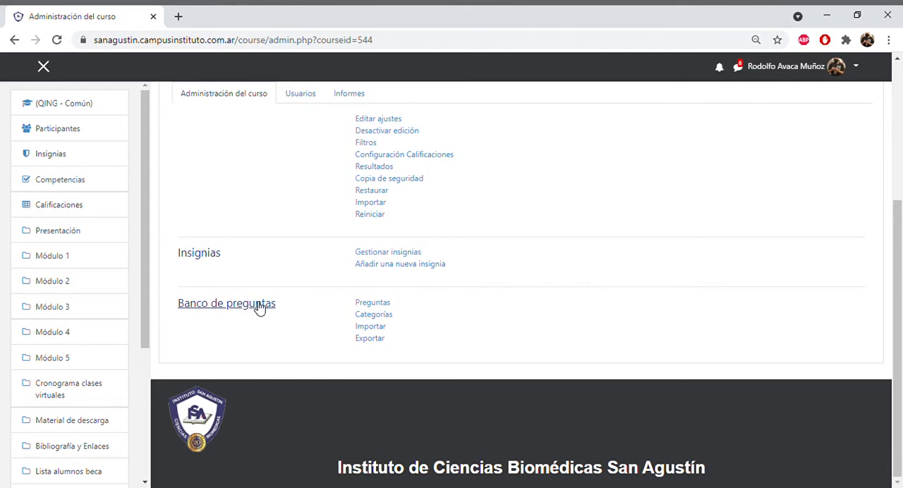
click(365, 315)
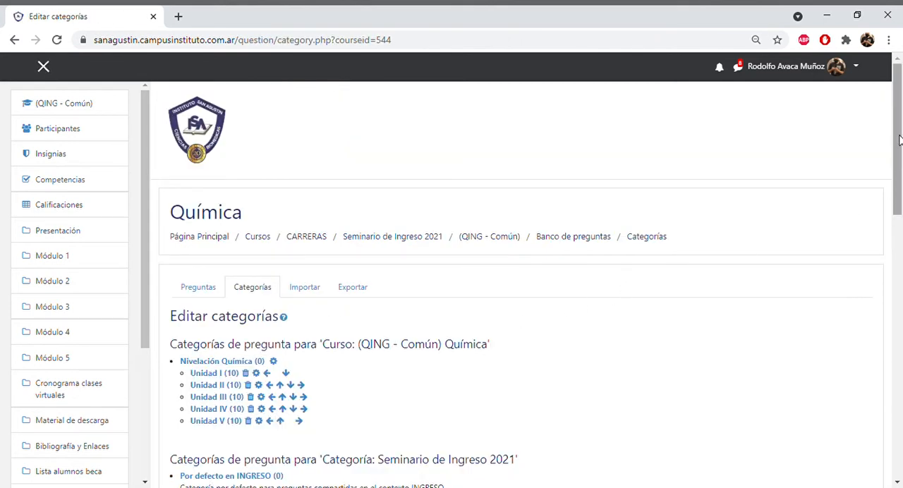
- Set the parent of the new question category to Top for (QING - Común) Química
drag(899, 138, 900, 194)
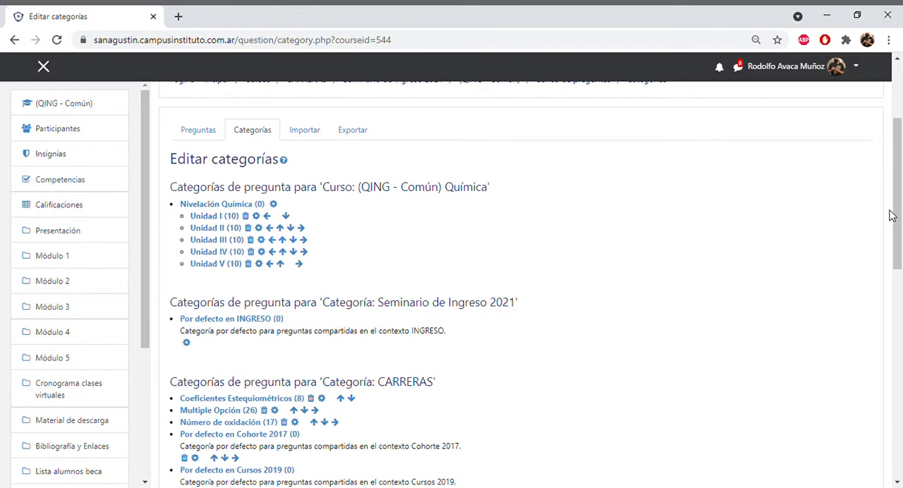
drag(896, 202, 899, 326)
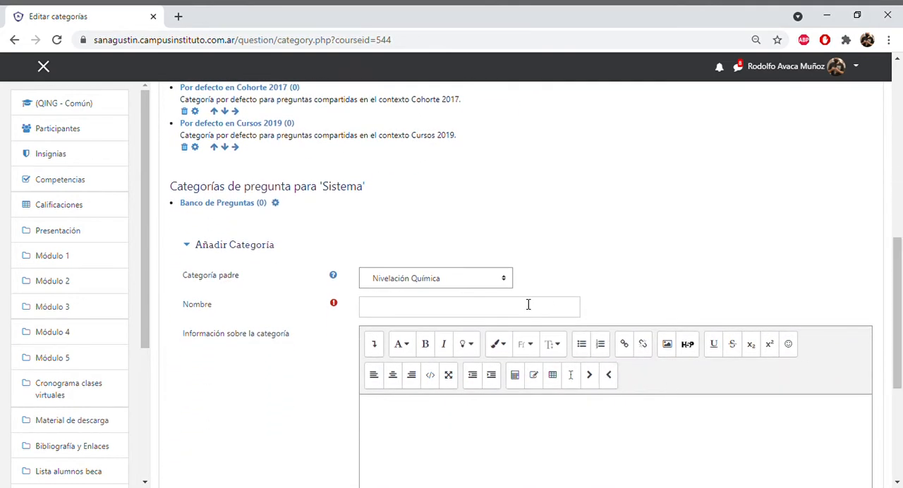
click(505, 282)
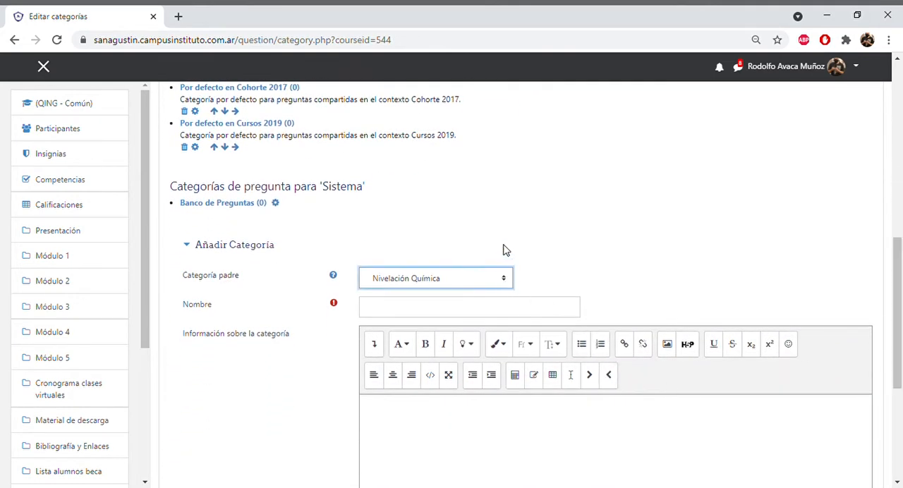
click(478, 64)
- Name the new question category Evaluación Parcial 1 2021 and add it
click(409, 306)
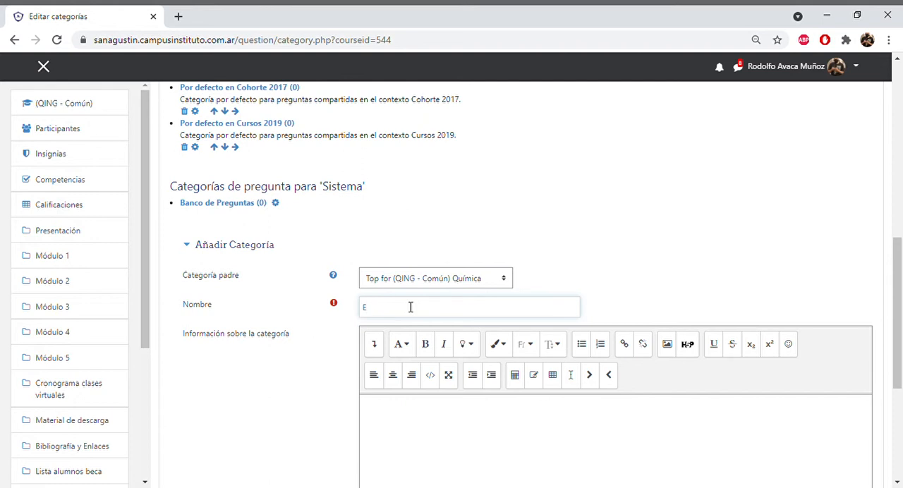
text(Evaluación Parcial 1 2021)
drag(900, 258, 900, 332)
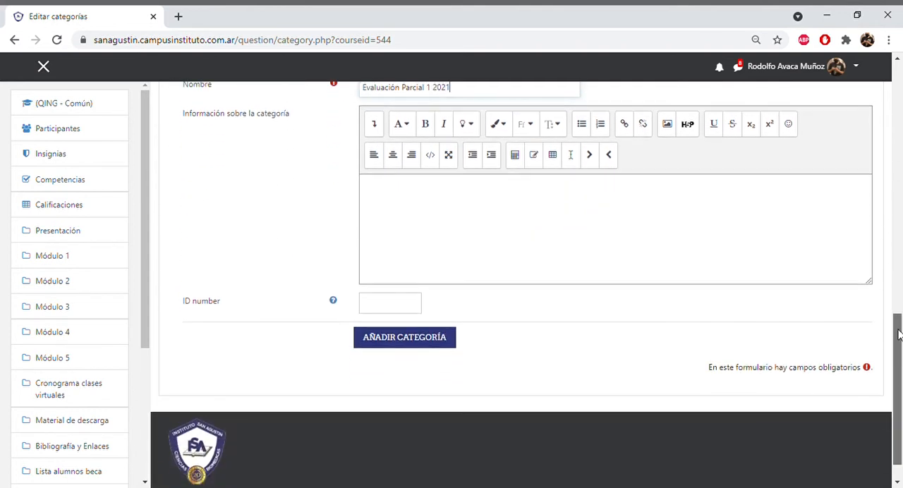
click(403, 340)
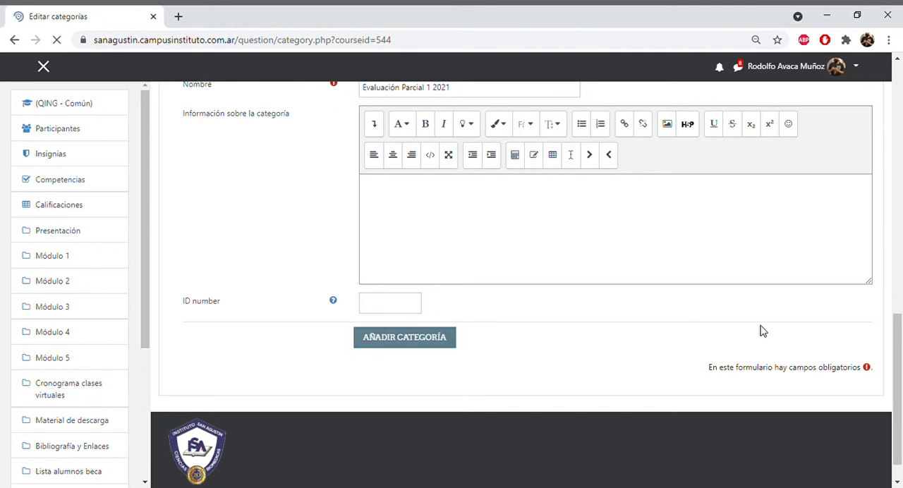
- Open the Evaluación Parcial 1 2021 category's questions in the question bank
drag(898, 130, 898, 174)
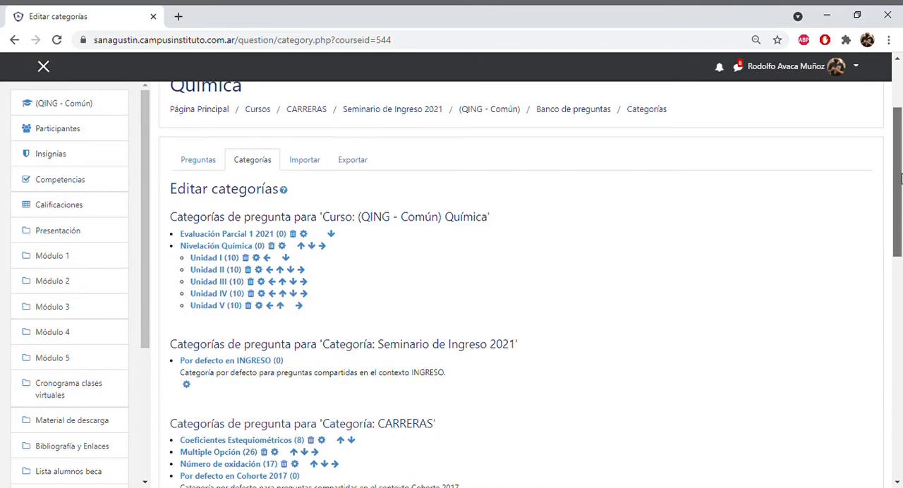
click(257, 235)
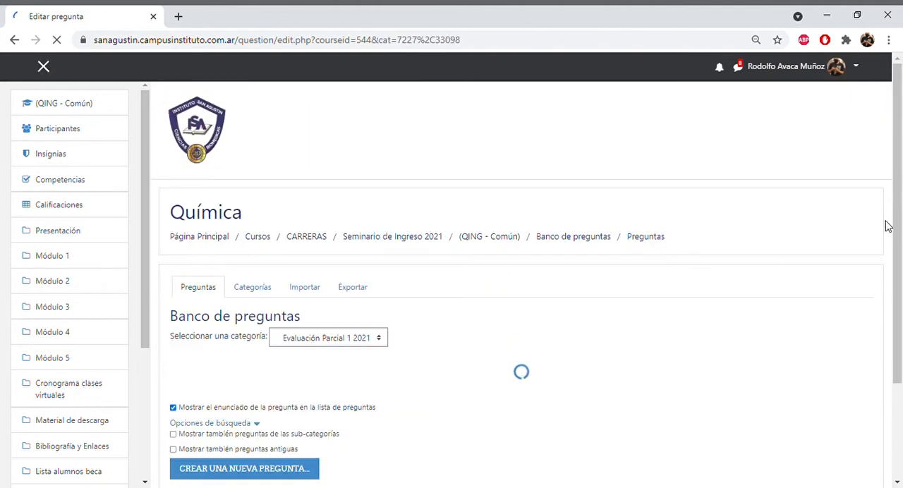
drag(901, 156, 901, 224)
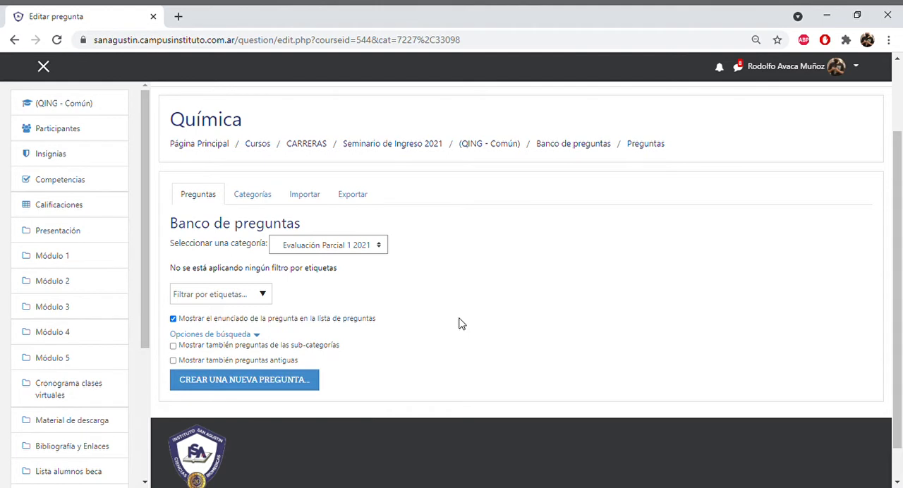
- Create a new question of type Opción múltiple in the category and bring up its general settings
click(257, 384)
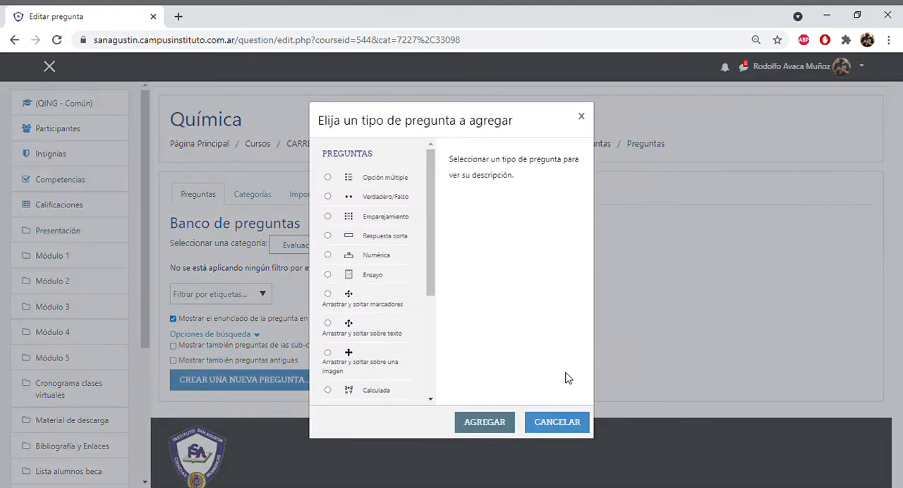
click(328, 178)
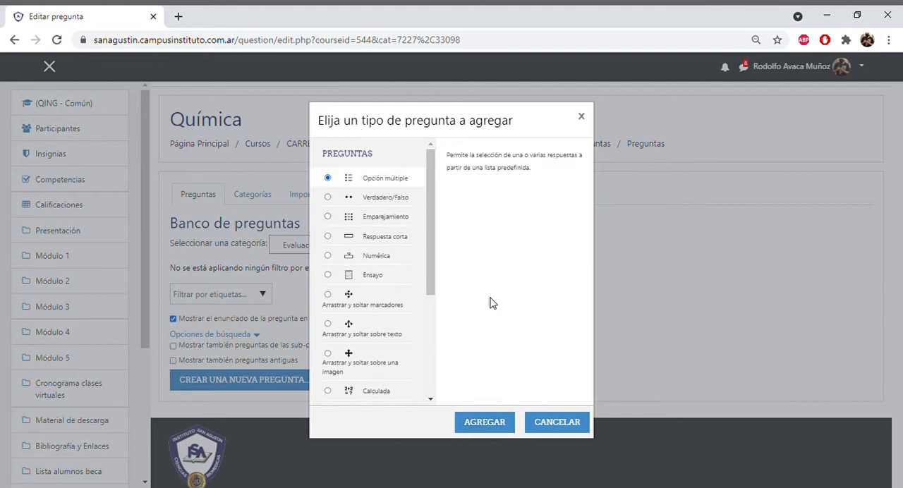
click(499, 421)
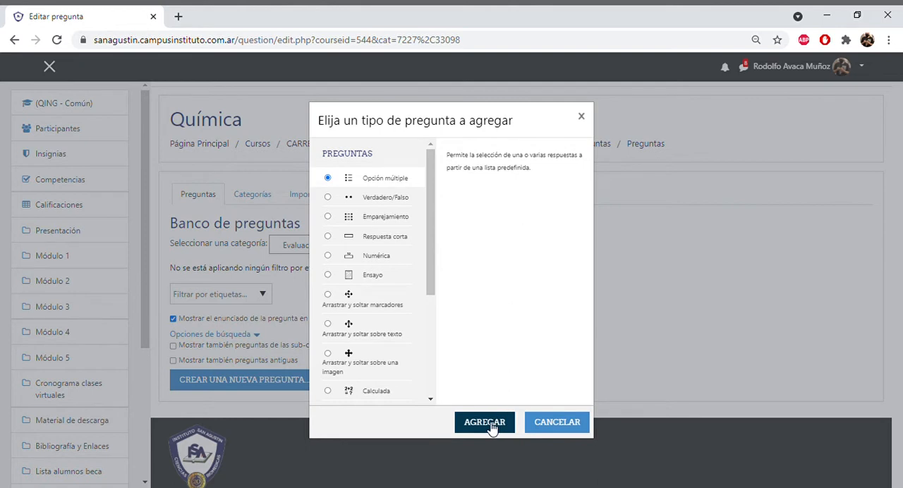
click(489, 427)
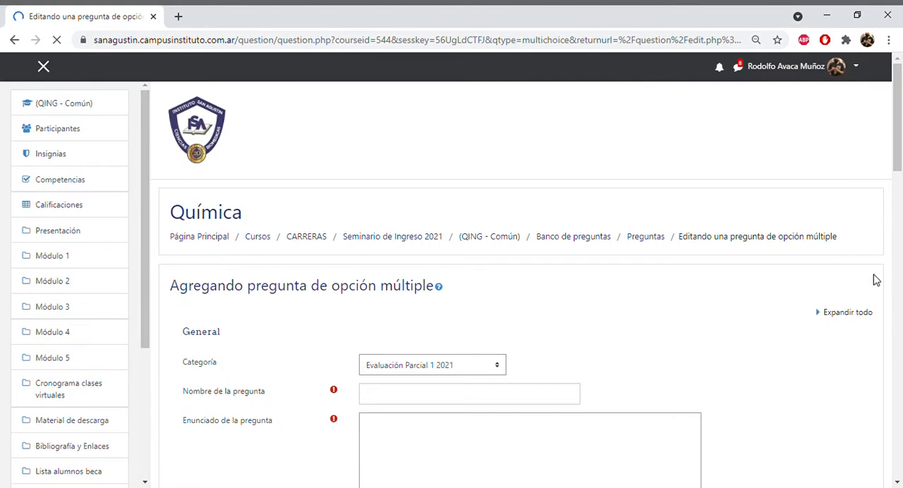
scroll(887, 198, down, 3)
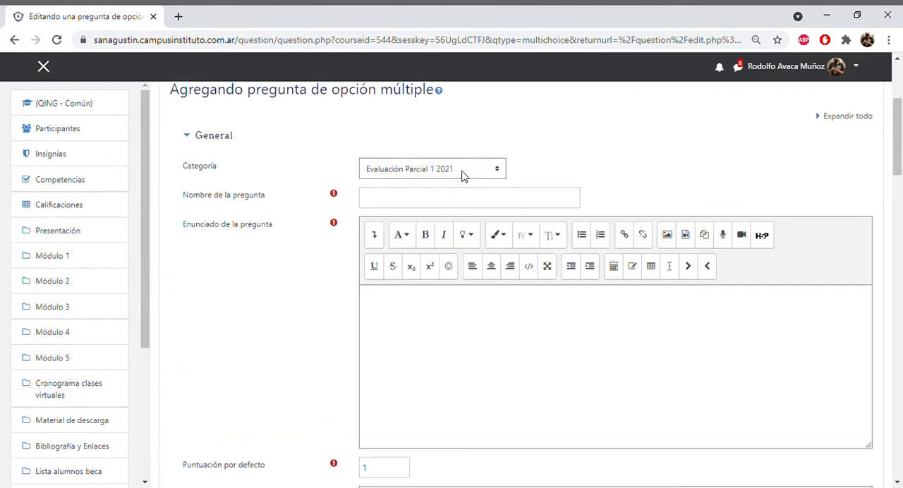
- Name the multiple-choice question Pregunta 1
click(404, 202)
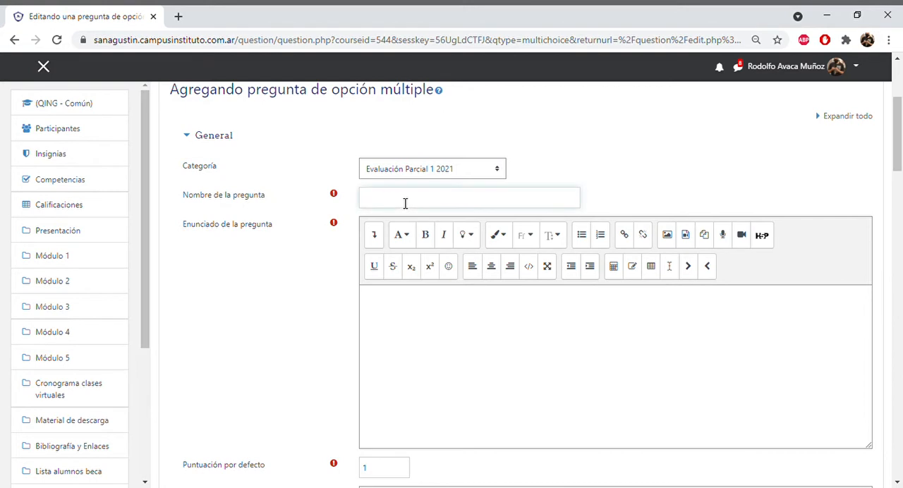
text(Pregunta 1)
- Enter "Dorrego pertenece al departamento de:" as the question text of Pregunta 1
drag(897, 133, 899, 143)
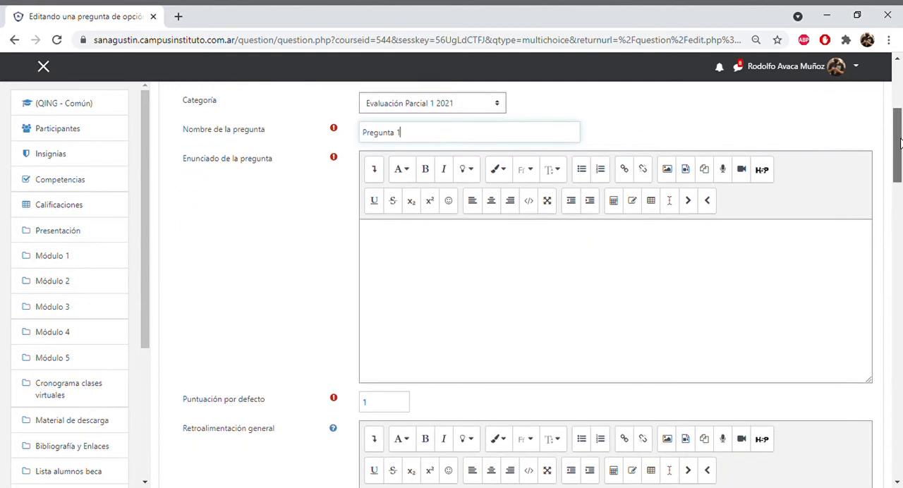
click(561, 241)
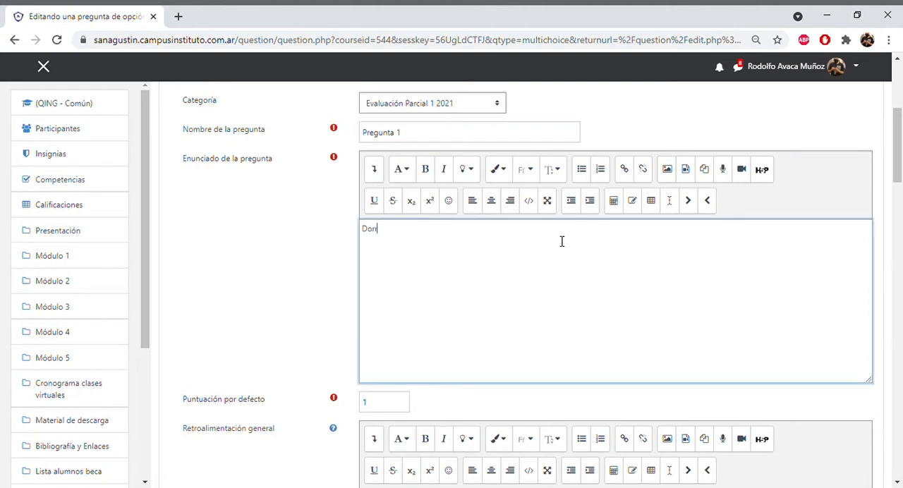
text(Dorrego pertenece al departa)
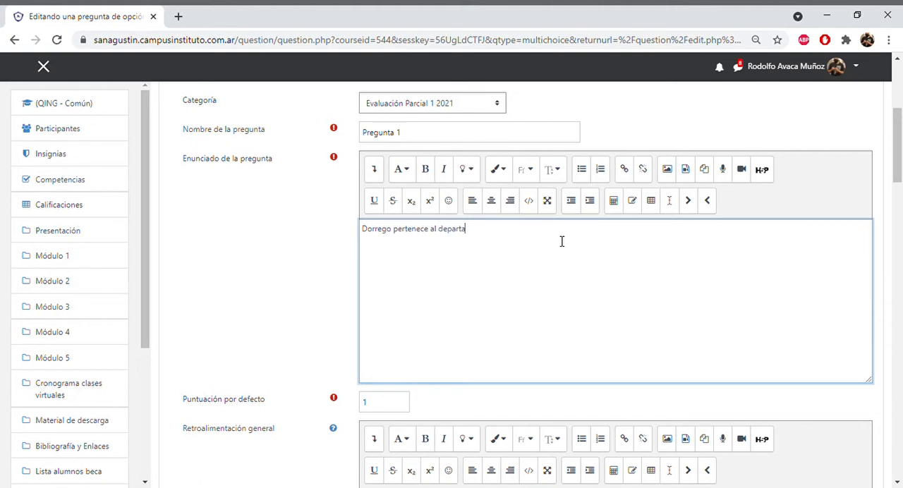
text(mento de:)
- Check the default score and the one-or-several-answers setting of the multiple-choice question
scroll(451, 271, down, 2)
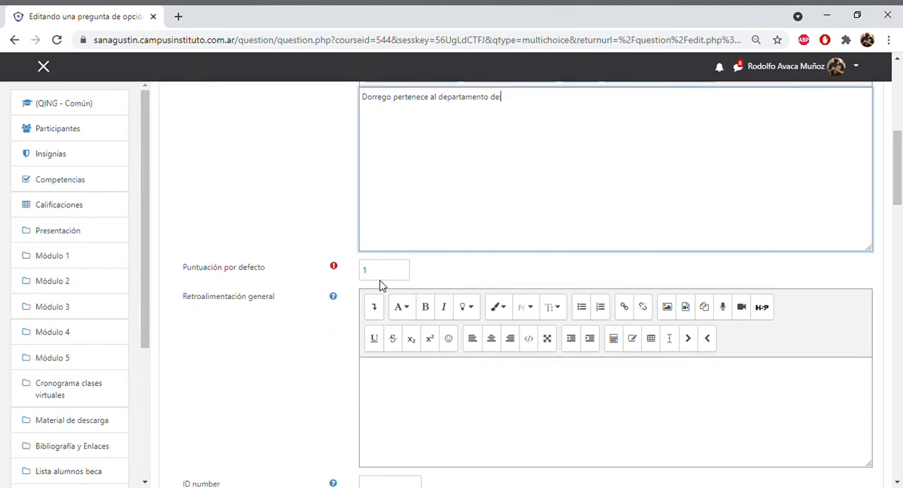
drag(894, 176, 898, 220)
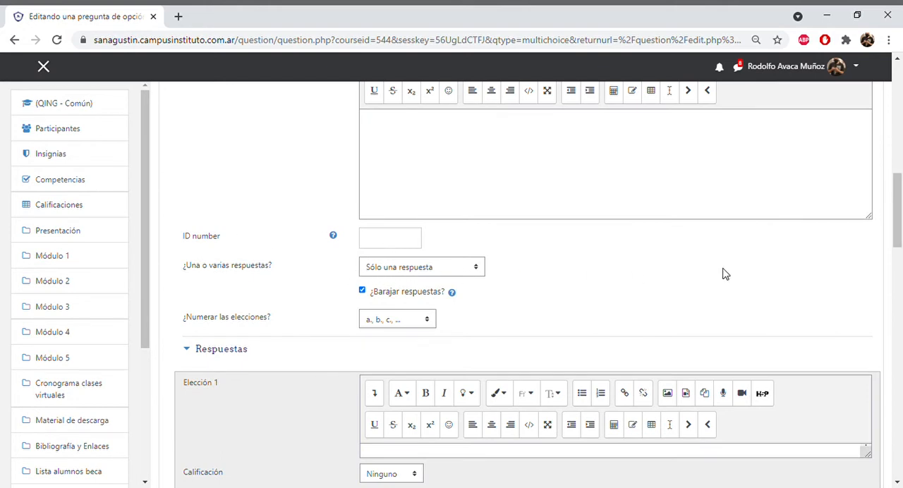
drag(898, 219, 900, 164)
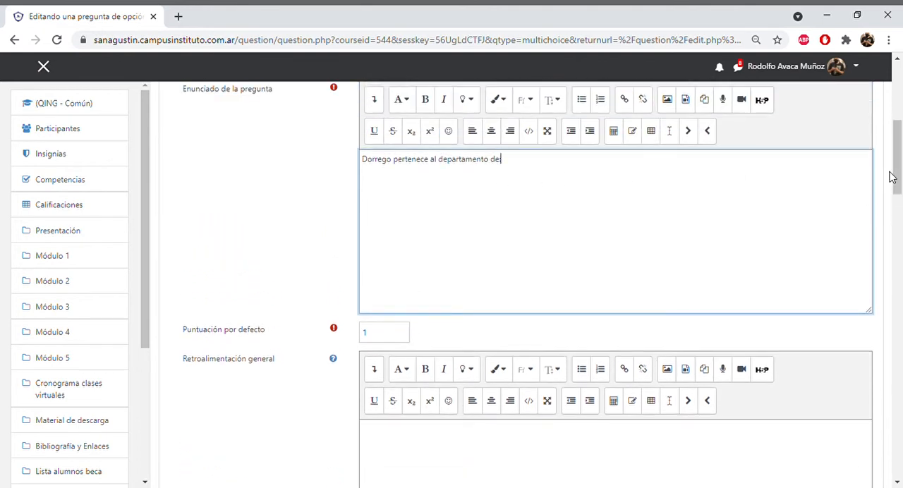
drag(898, 178, 900, 222)
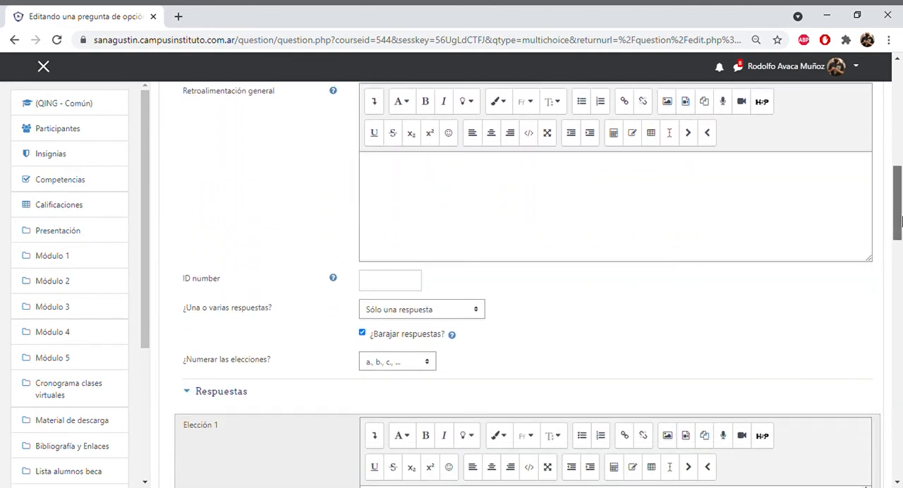
click(477, 310)
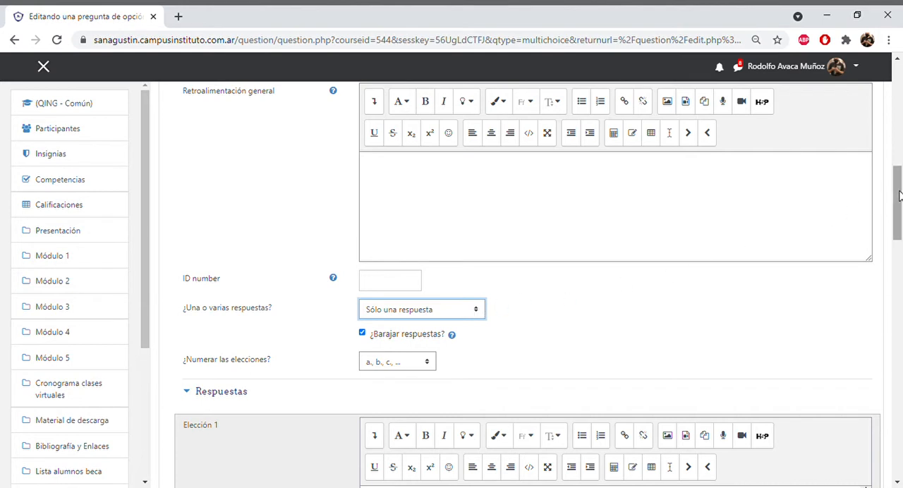
- Enter Guaymallén as answer choice 1 and set its grade to 100%
scroll(899, 209, down, 1)
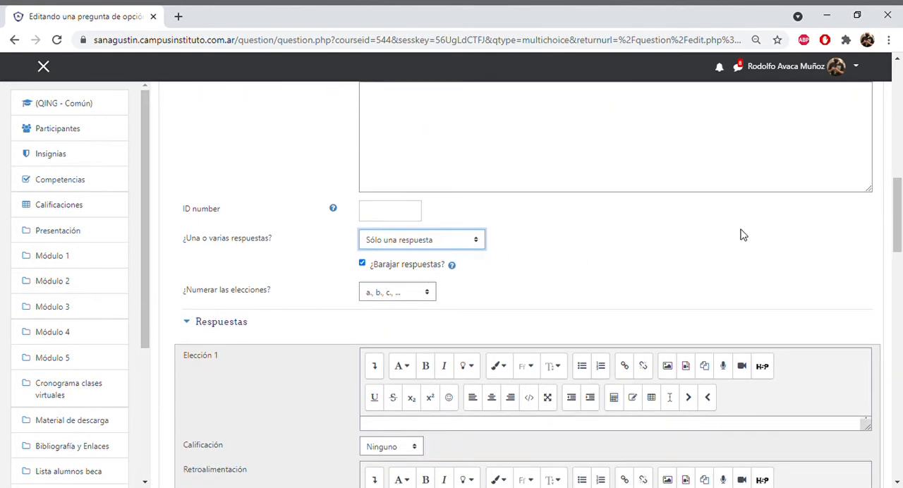
scroll(899, 219, down, 2)
drag(900, 218, 900, 248)
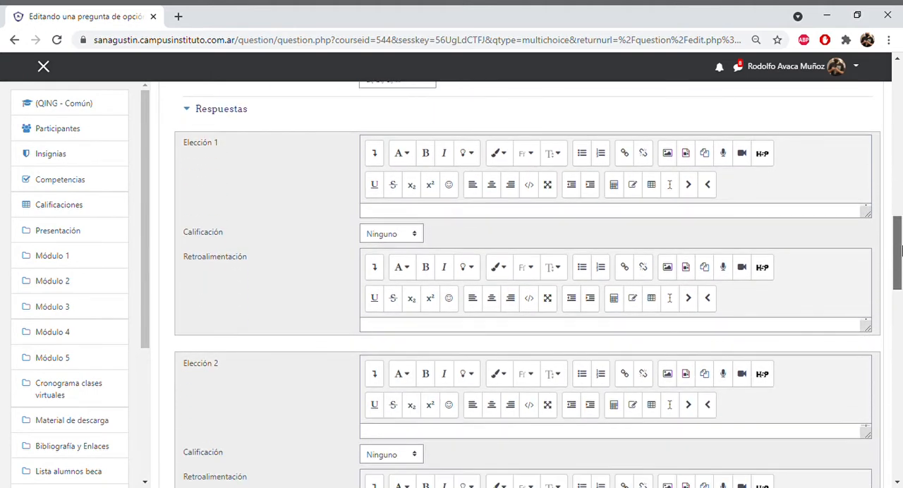
click(435, 213)
mouse_move(897, 277)
mouse_down()
mouse_move(897, 188)
mouse_move(897, 276)
mouse_up()
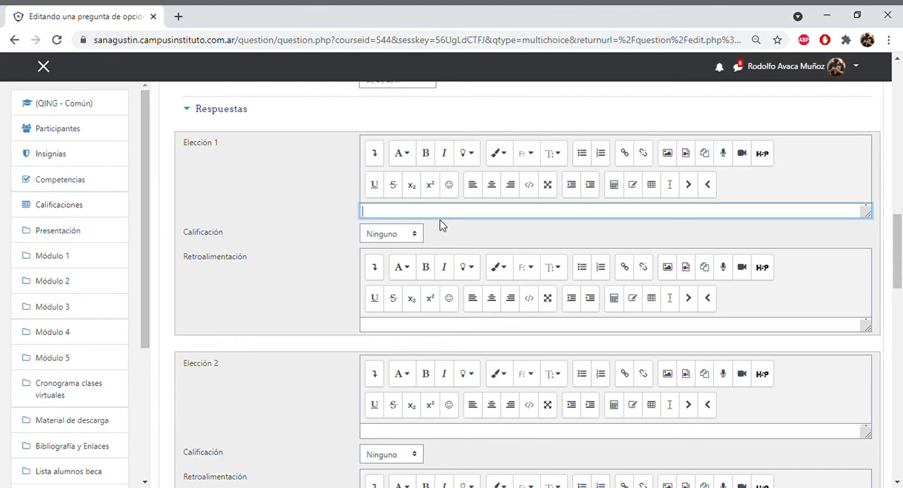
text(Guaymallén)
click(415, 237)
click(399, 261)
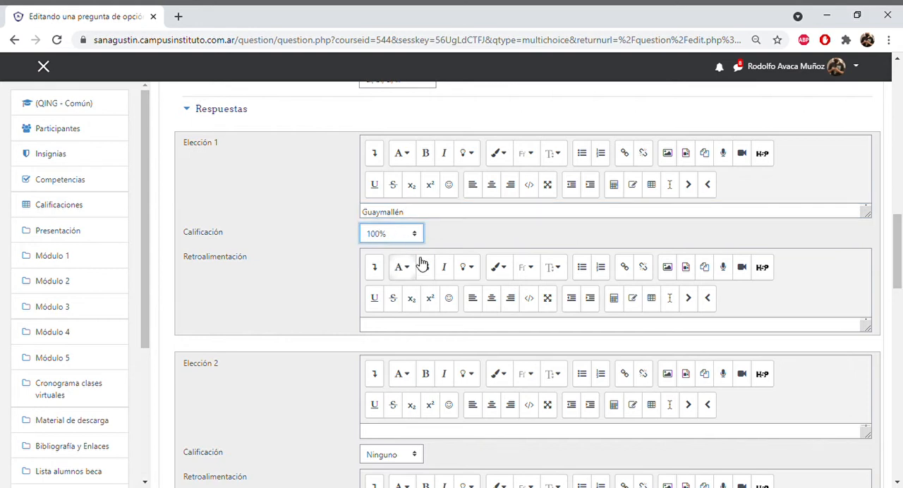
- Enter Godoy Cruz as answer choice 2 and Capital as answer choice 3
drag(900, 262, 900, 299)
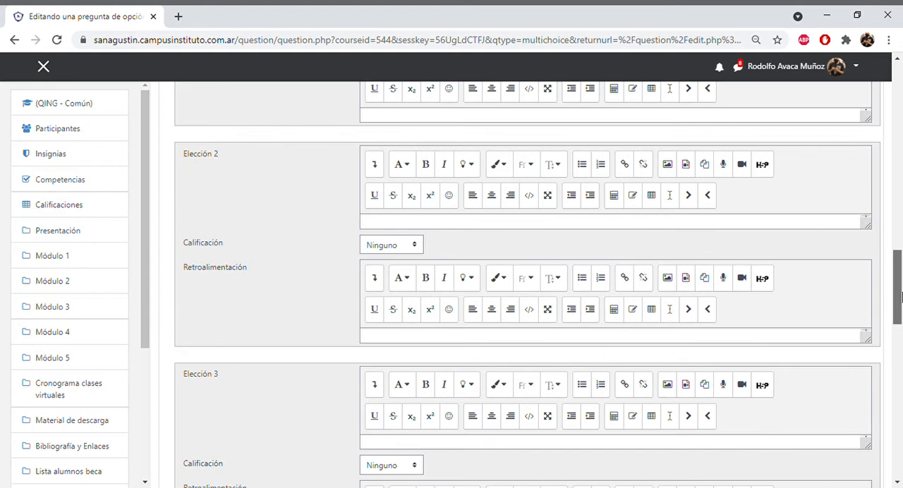
click(419, 224)
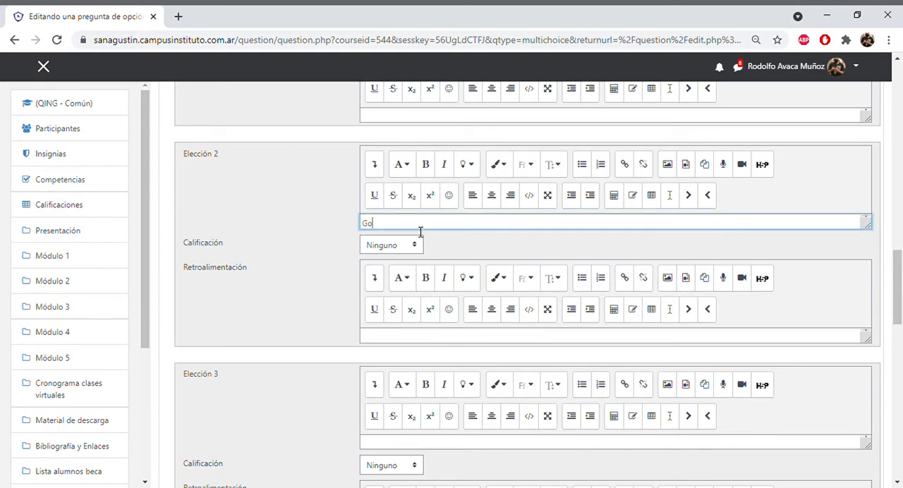
text(Godoy Cruz)
click(396, 442)
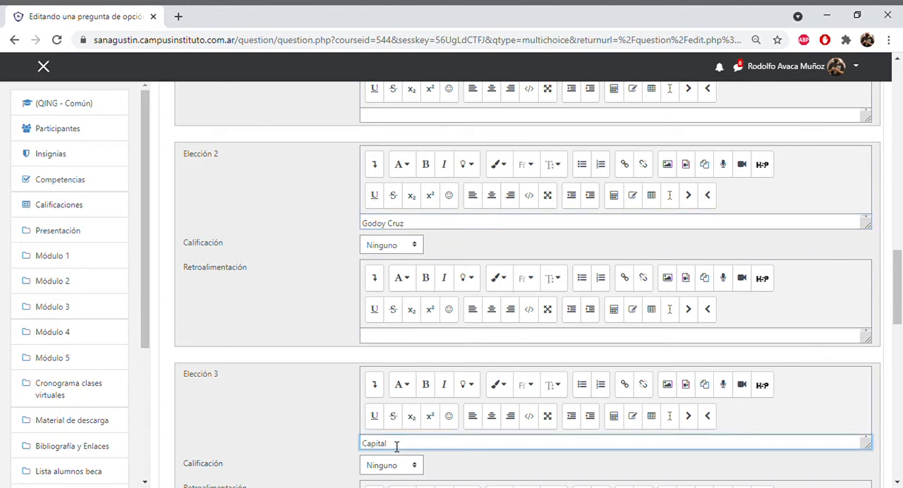
- Enter "Ninguna de las opciones" as answer choice 4 and save the question
drag(900, 292, 901, 350)
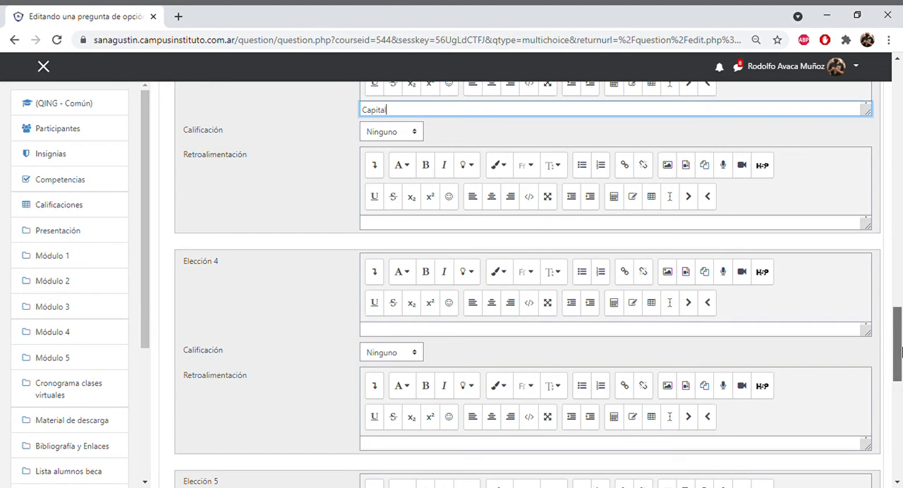
click(475, 332)
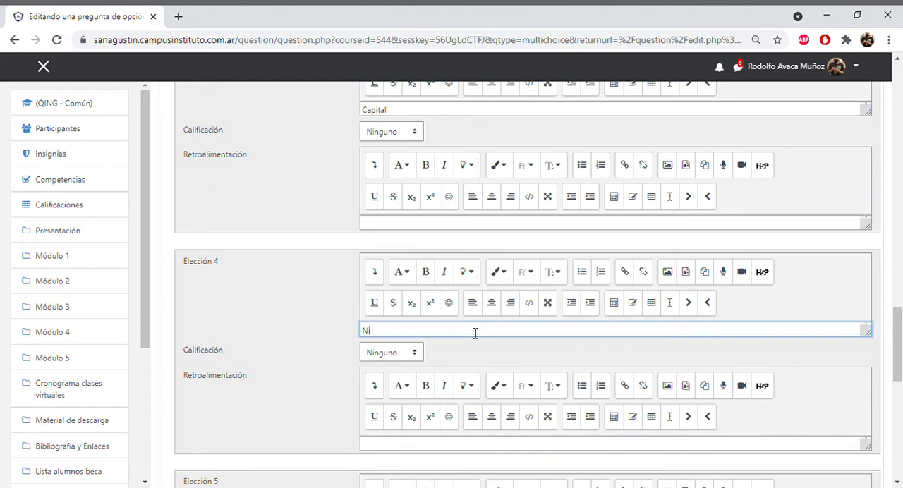
text(Ninguna de las opciones)
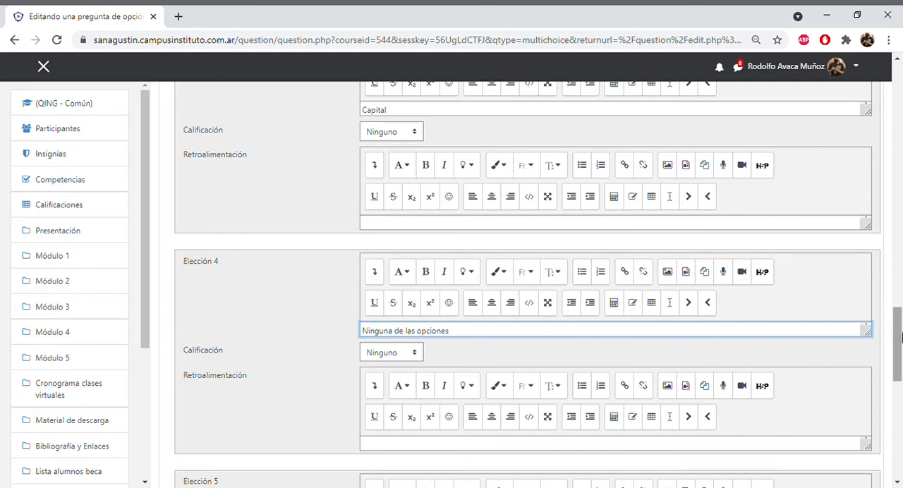
drag(897, 341, 899, 424)
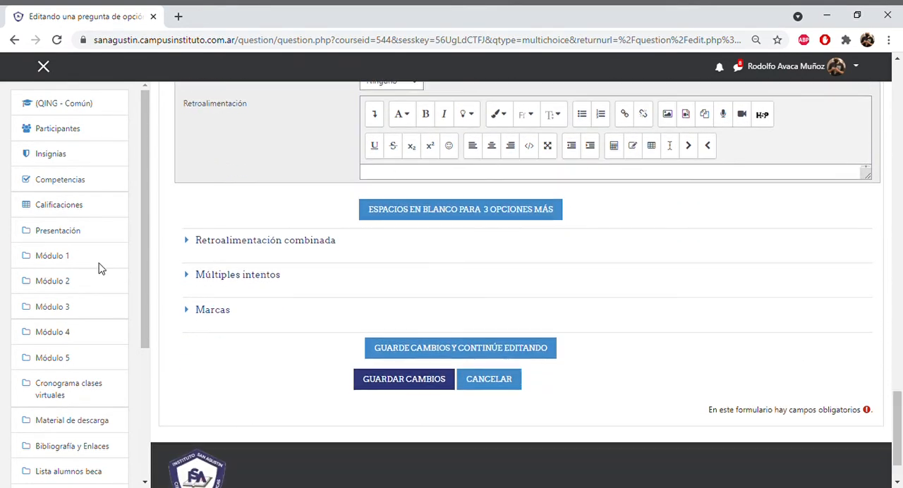
click(386, 386)
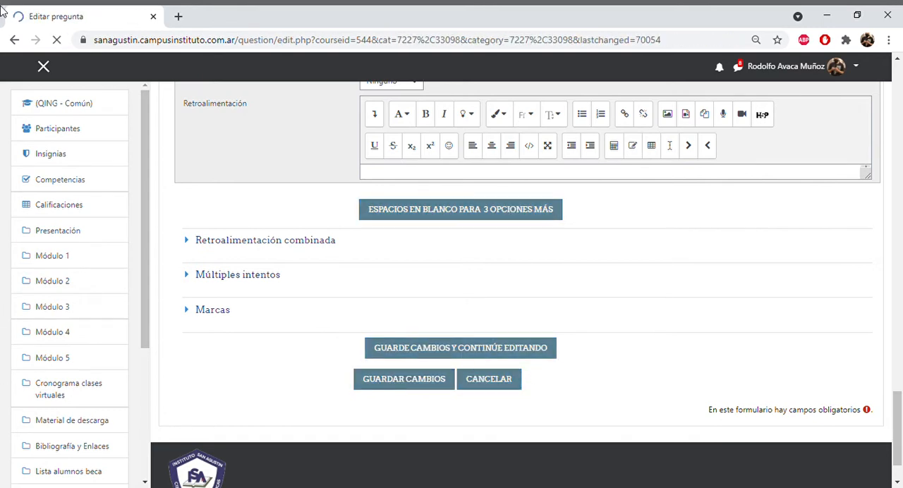
- Create a new question of type Verdadero/Falso in the Evaluación Parcial 1 2021 category
drag(900, 159, 901, 258)
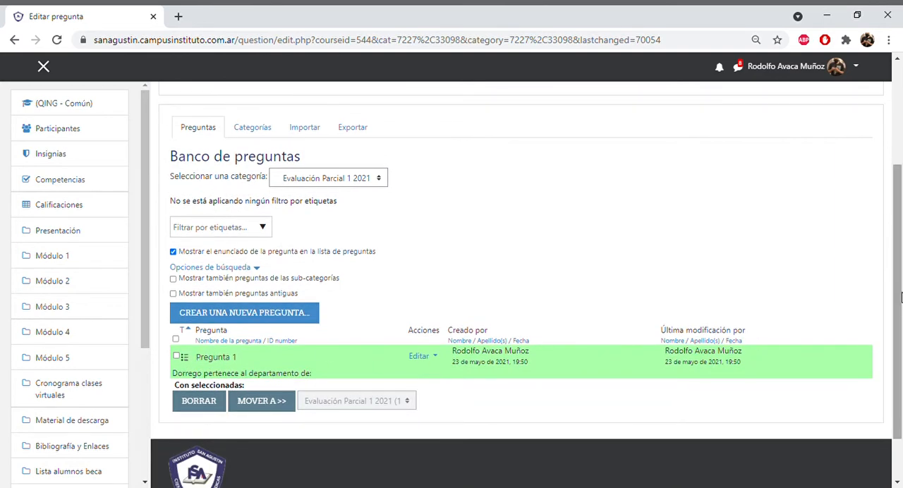
drag(900, 298, 900, 330)
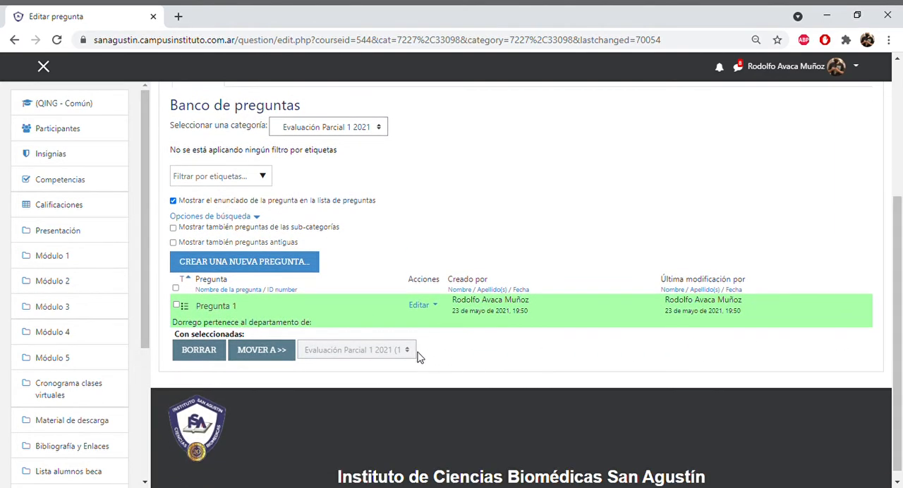
click(254, 270)
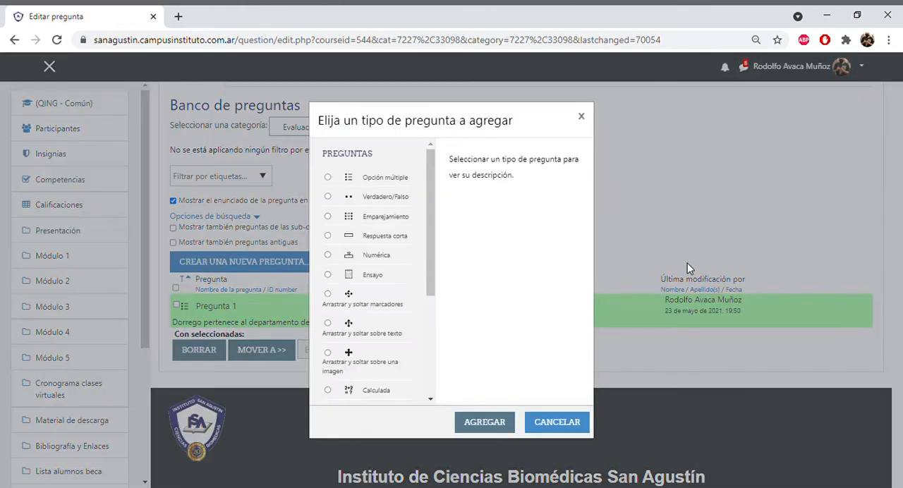
click(329, 197)
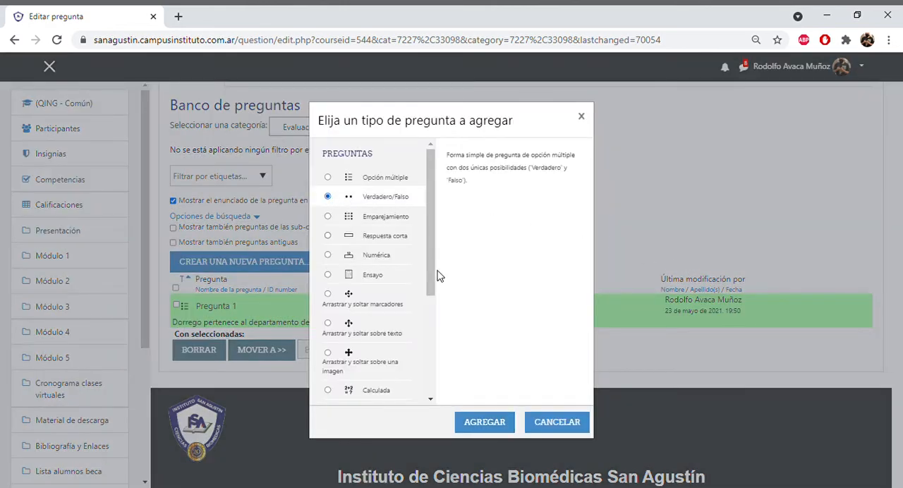
click(482, 422)
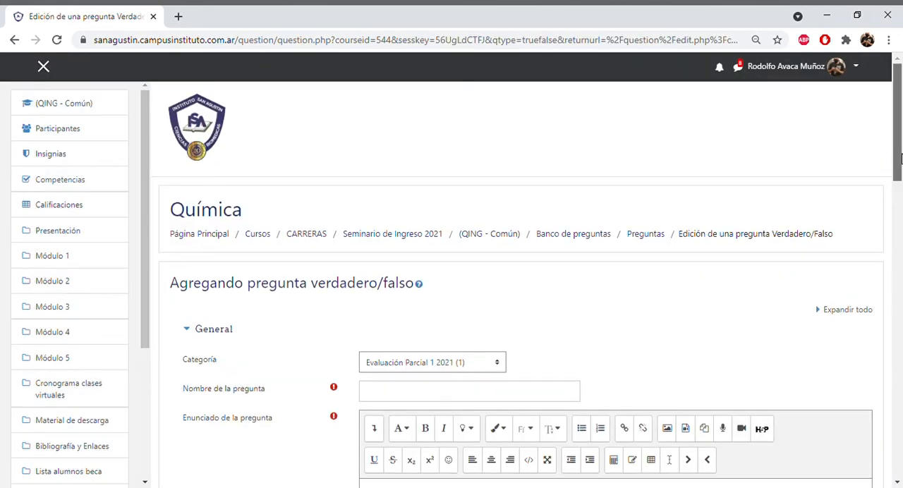
- Name the true/false question Pregunta 2
scroll(899, 191, down, 3)
click(464, 243)
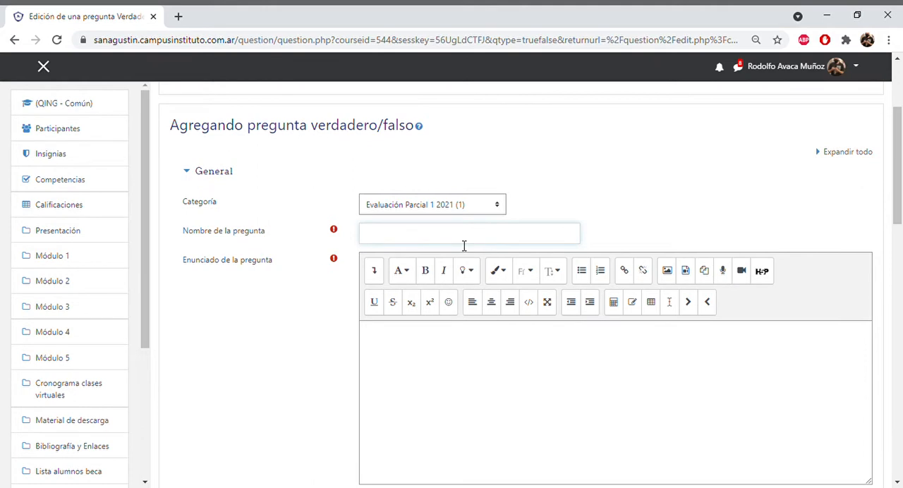
text(Pregunta 2)
- Enter "Dorrego pertenece al departamento de Guaymallén" as the question text of Pregunta 2
scroll(530, 257, down, 2)
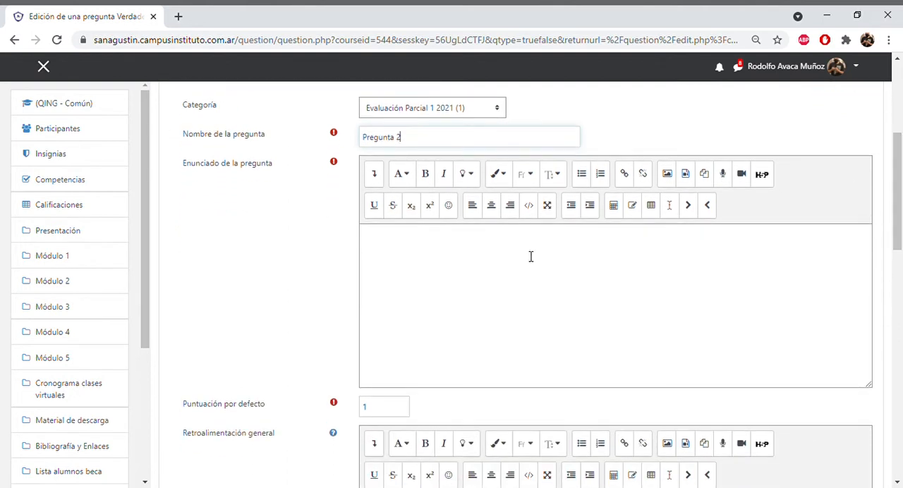
click(527, 246)
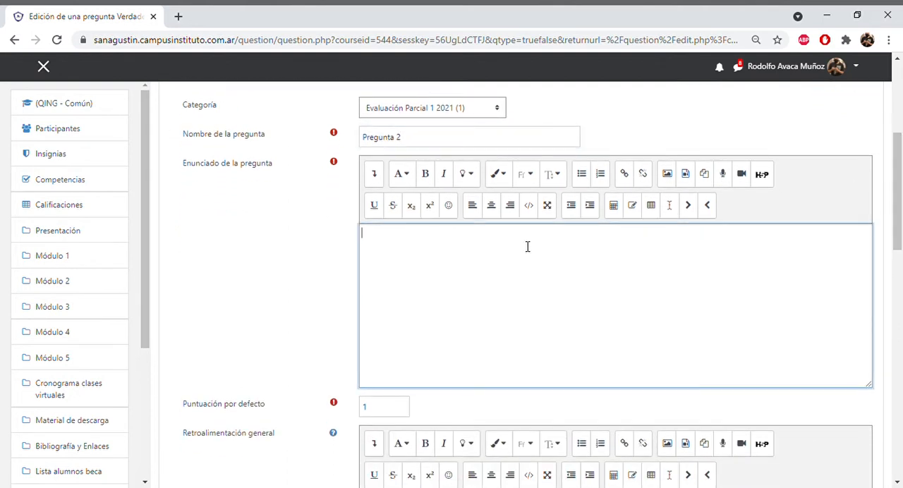
text(Dorrego pertenece al dep)
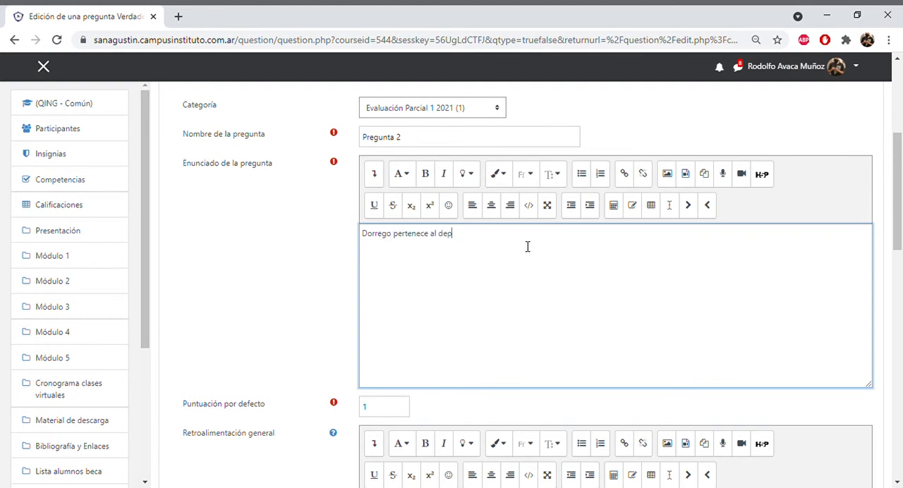
text(artamento de Guaymallén)
- Set the correct answer of Pregunta 2 to Verdadero and save the question
scroll(896, 191, down, 2)
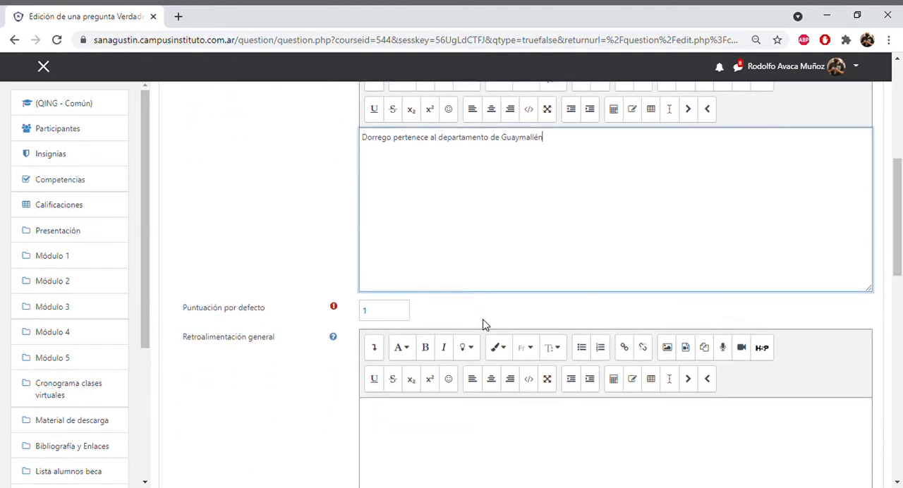
scroll(901, 261, down, 4)
scroll(901, 260, up, 2)
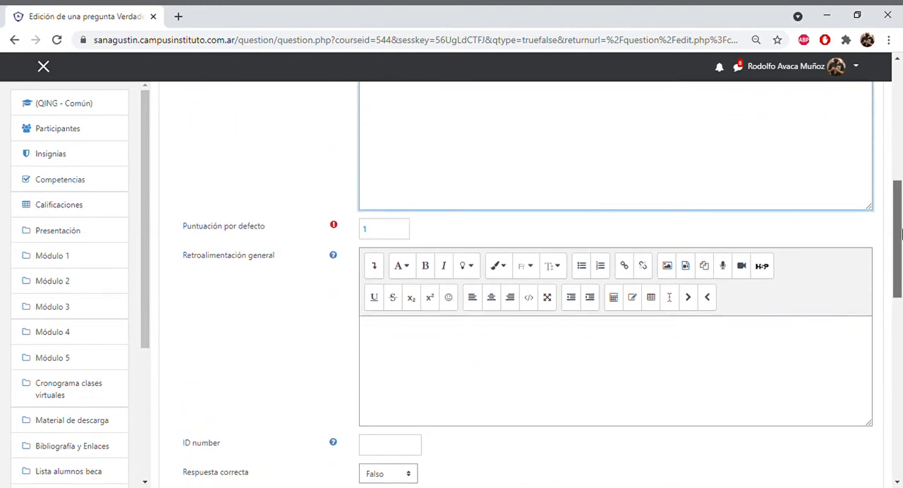
scroll(901, 261, down, 3)
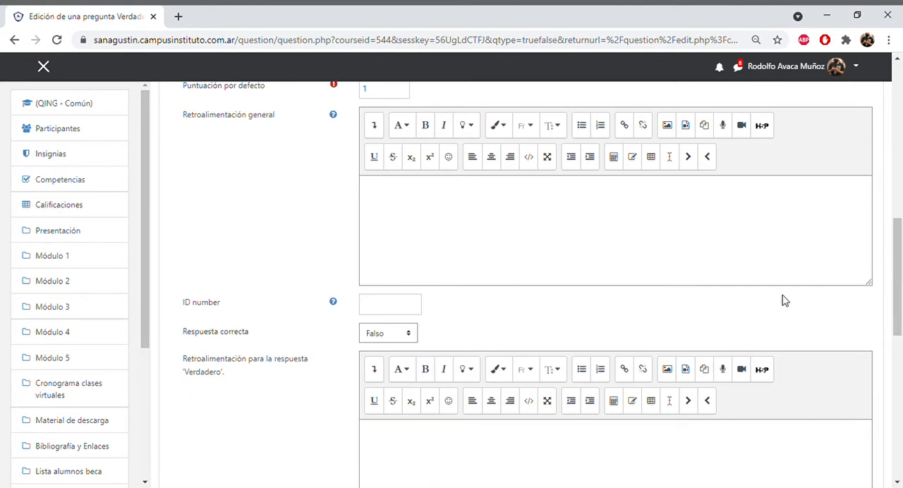
scroll(897, 282, down, 2)
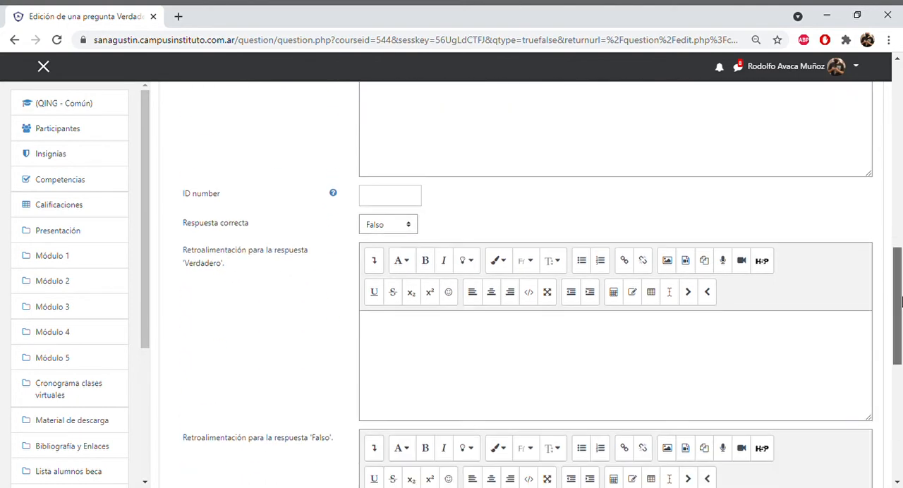
click(409, 226)
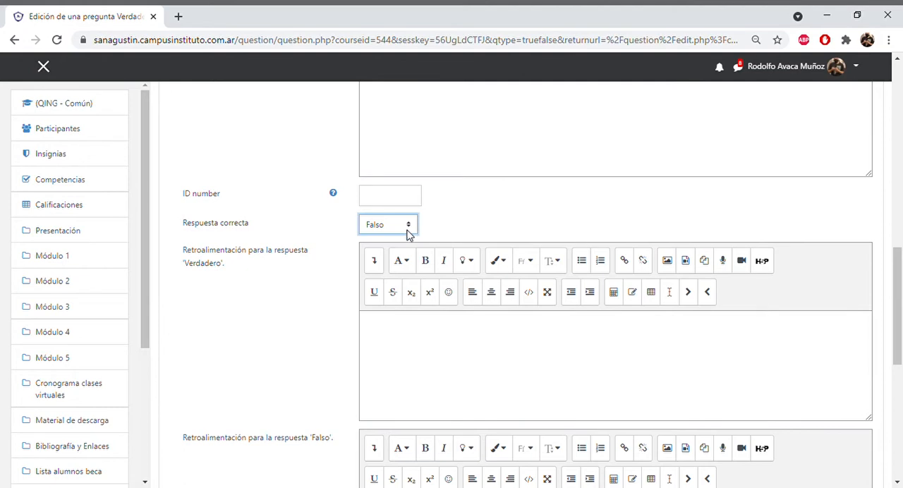
click(400, 255)
drag(895, 330, 900, 434)
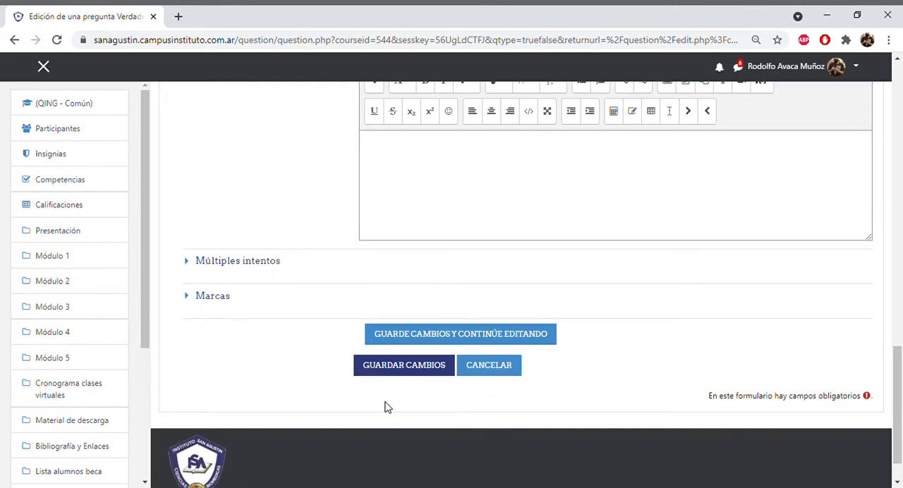
click(391, 367)
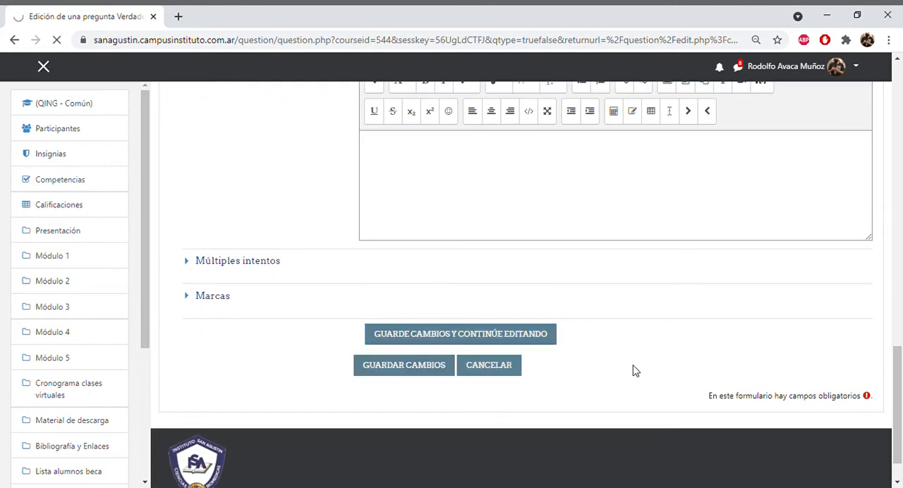
drag(897, 137, 901, 226)
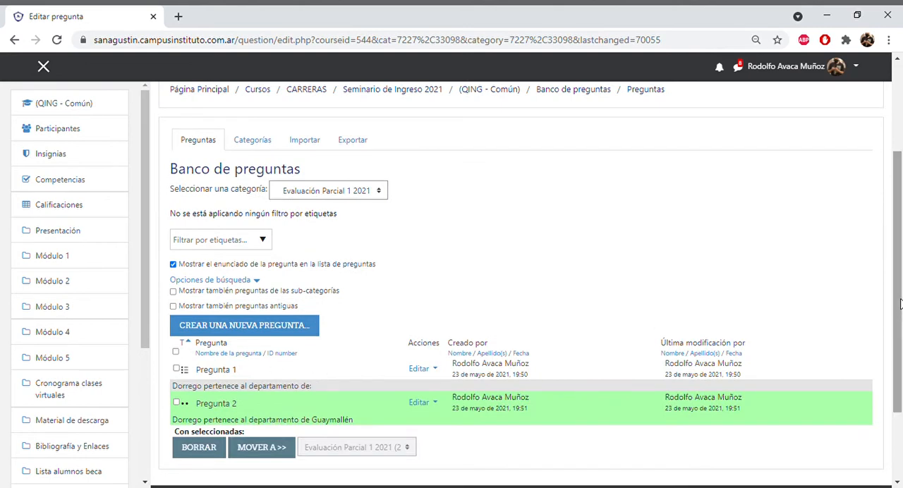
- Create a new question of type Emparejamiento in the Evaluación Parcial 1 2021 category
drag(899, 303, 899, 267)
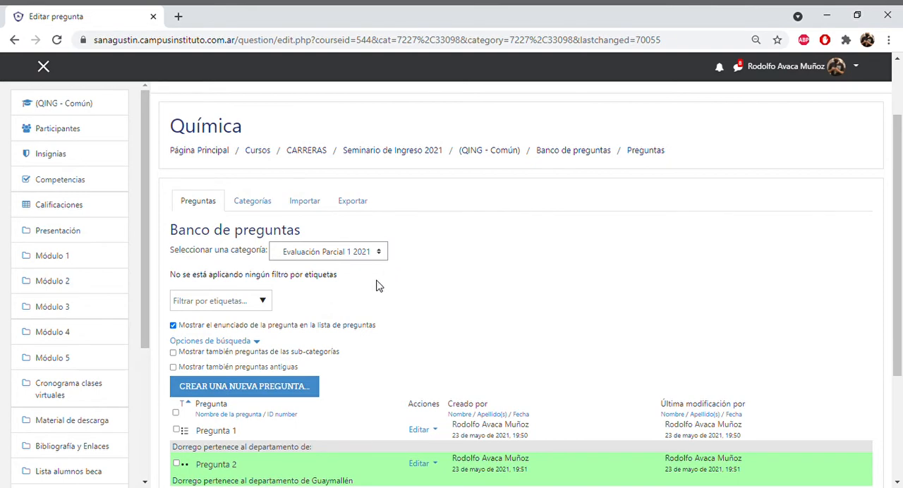
click(295, 384)
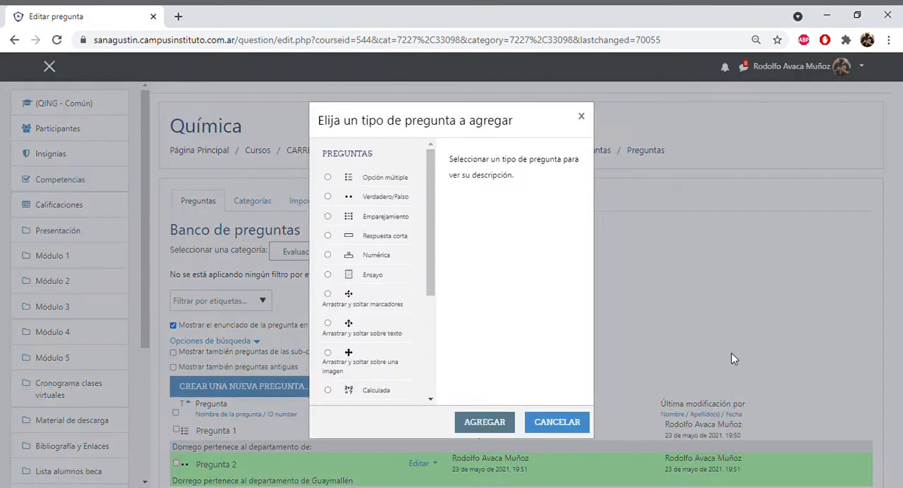
click(328, 217)
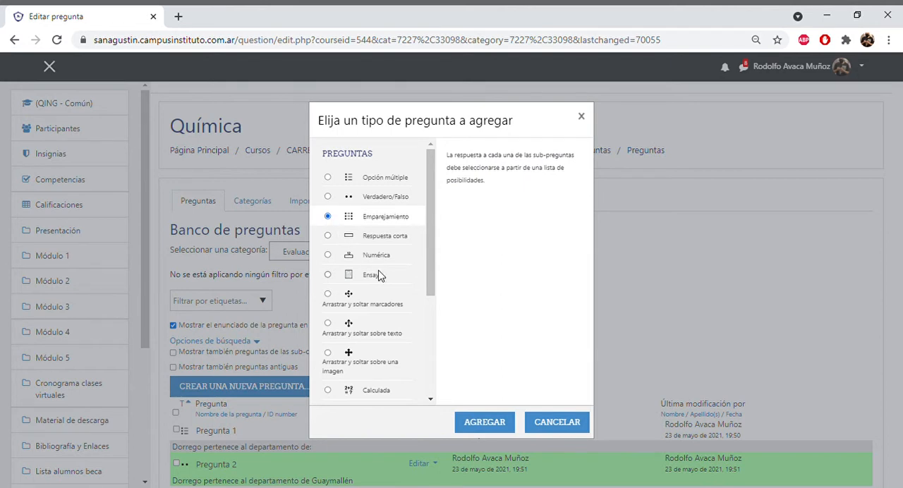
click(481, 417)
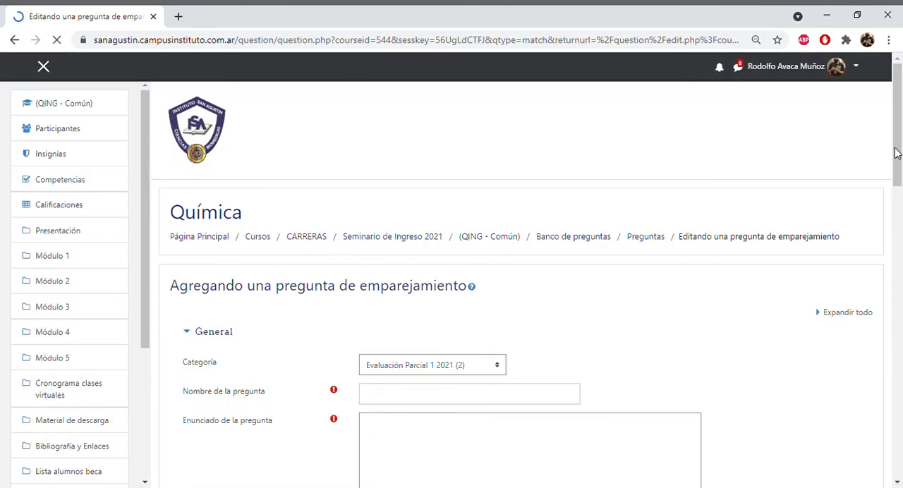
- Name the matching question Pregunta 3
scroll(896, 151, down, 3)
click(495, 233)
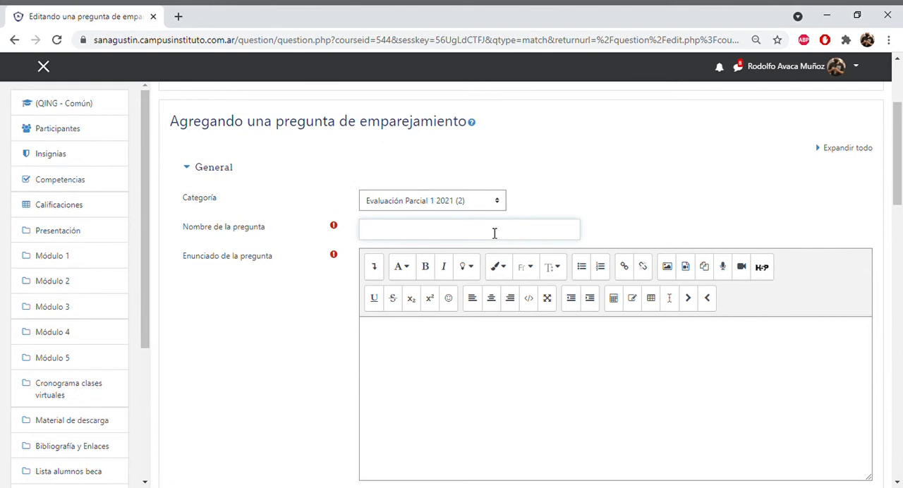
text(Pregunta 3)
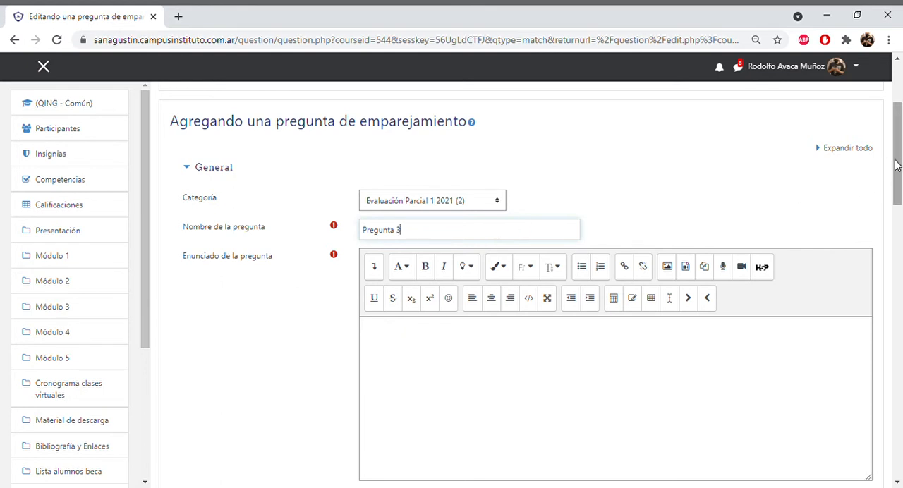
- Enter "Seleccione el departamento de la ciudad especificada" as the question text of Pregunta 3
drag(897, 163, 901, 187)
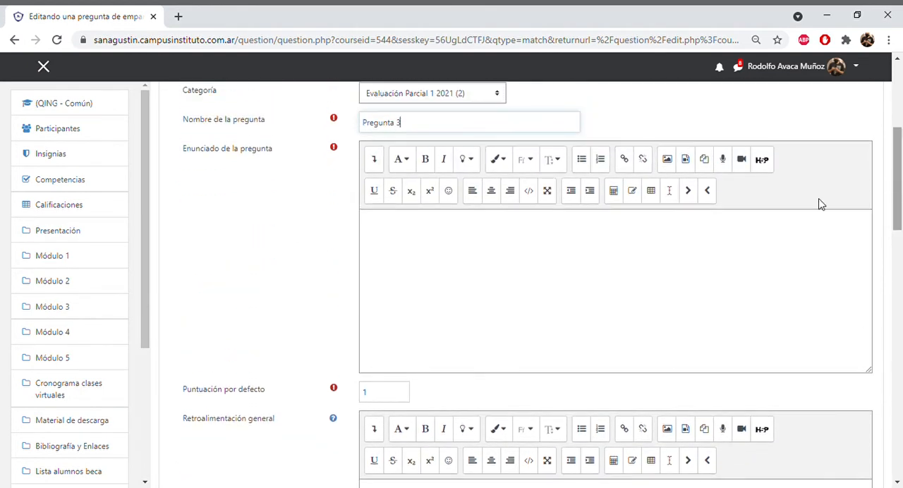
click(547, 233)
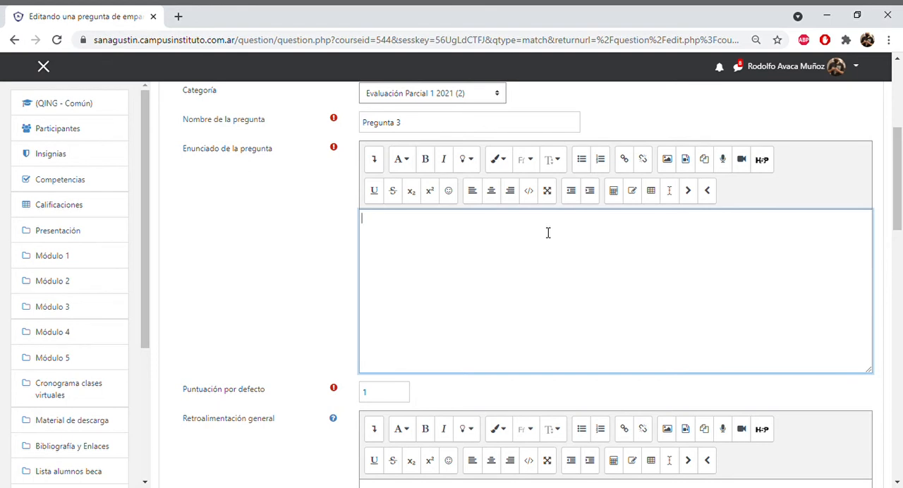
text(Seleccione el departamento de)
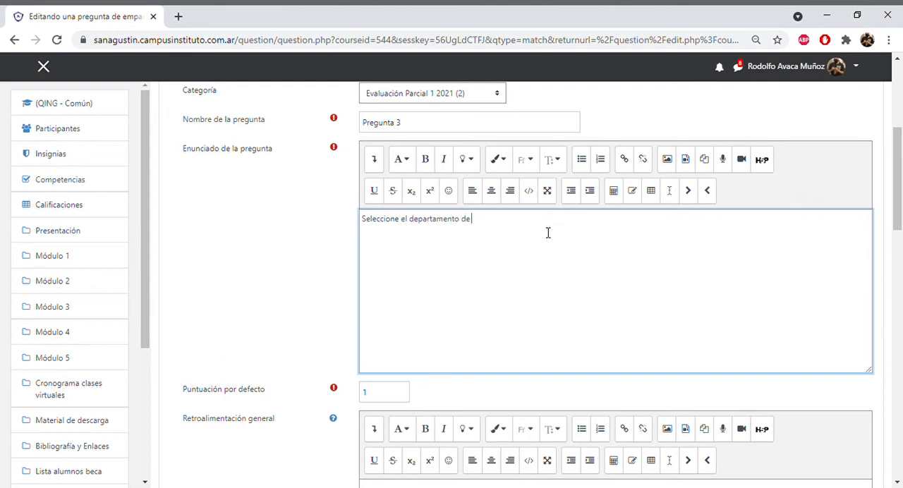
text( la ciudad especificada)
- Fill the first matching pair with the sub-question "Quinta Sección" and the answer "Capital"
drag(896, 186, 900, 292)
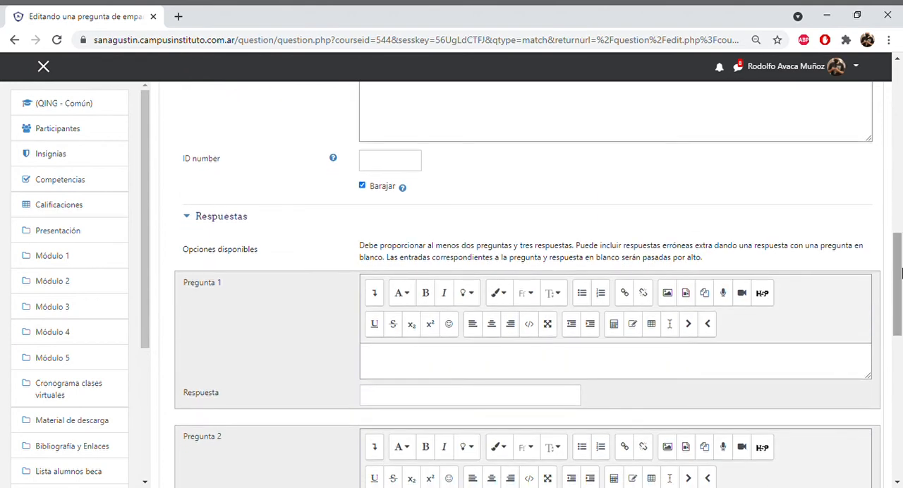
drag(900, 269, 900, 293)
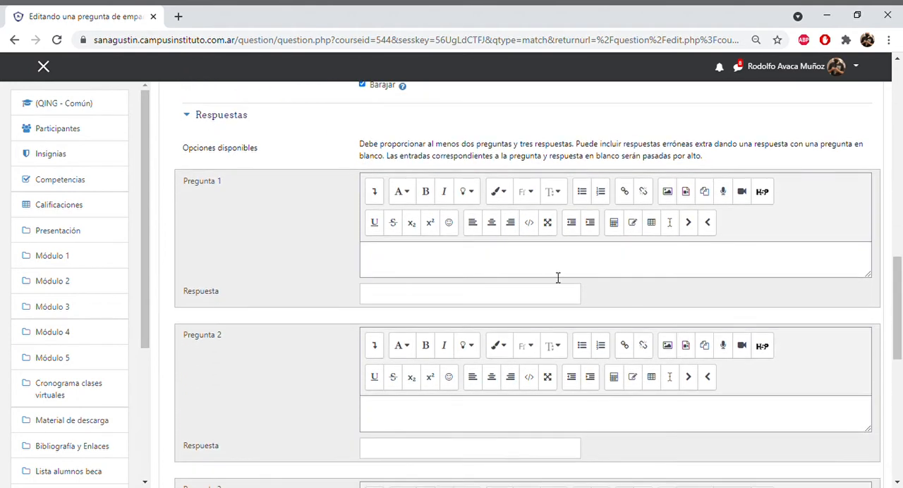
click(519, 263)
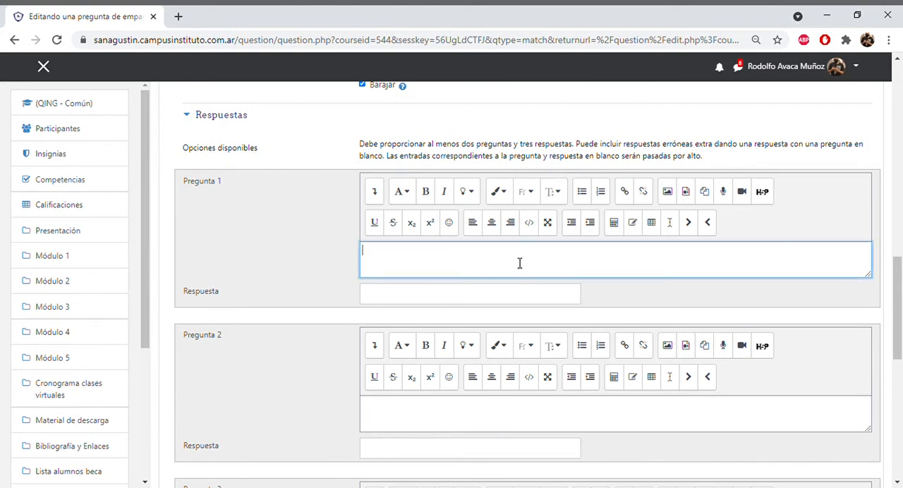
text(Quinta Sección)
click(474, 297)
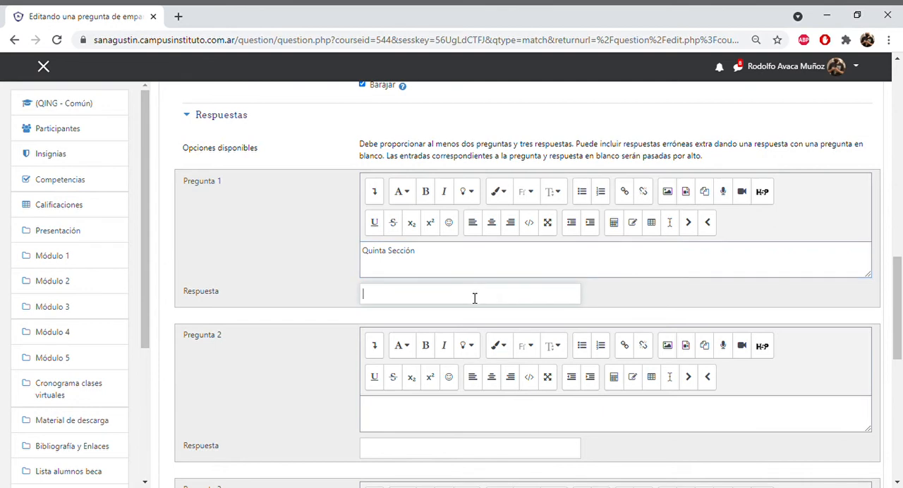
text(Capital)
- Fill the second matching pair with the sub-question "San José" and the answer "Guaymallén"
scroll(517, 301, down, 2)
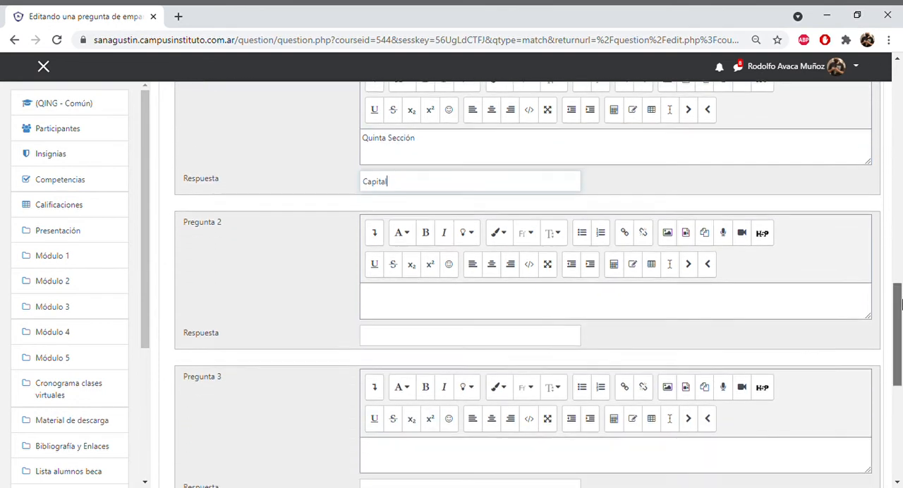
click(469, 276)
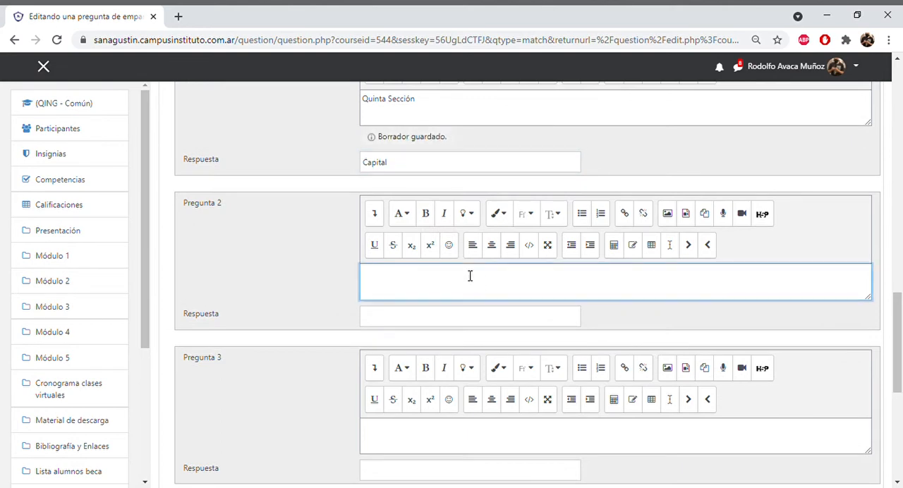
text(San José)
click(450, 319)
text(Gua)
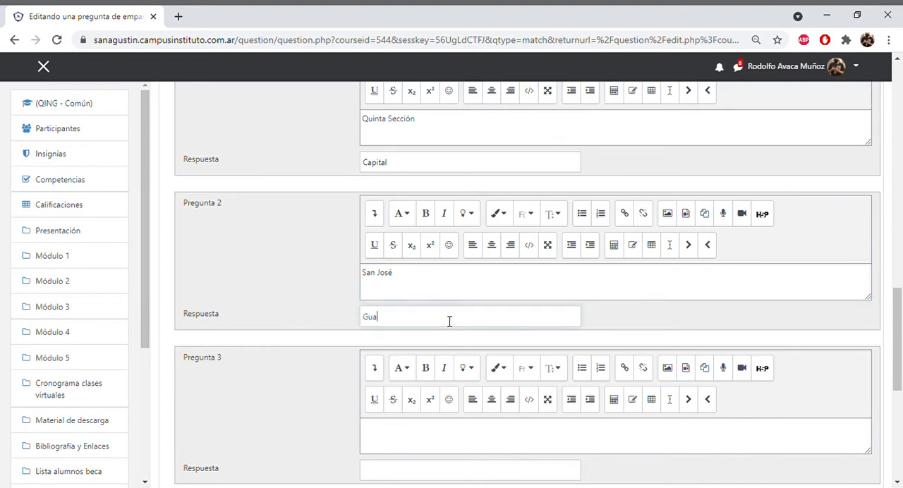
text(ymallén)
- Add three more blank sets of sub-questions and answers to the matching question
scroll(899, 340, down, 2)
drag(899, 339, 899, 345)
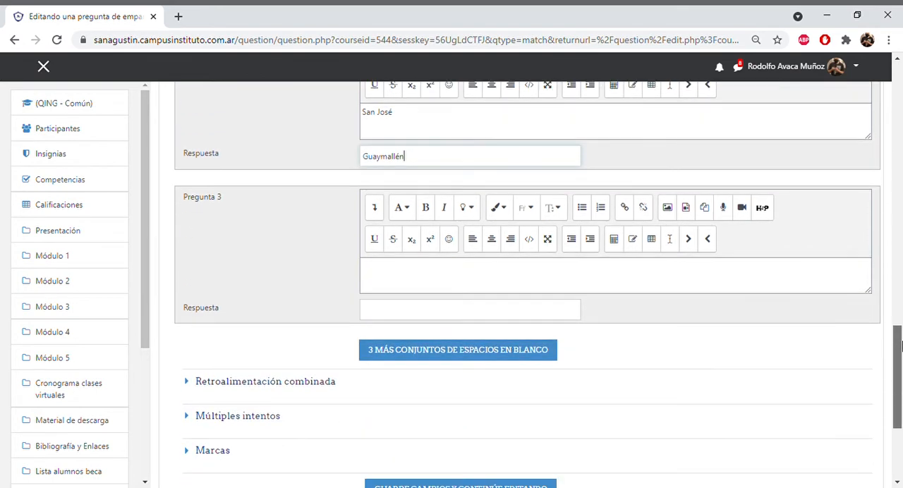
click(503, 350)
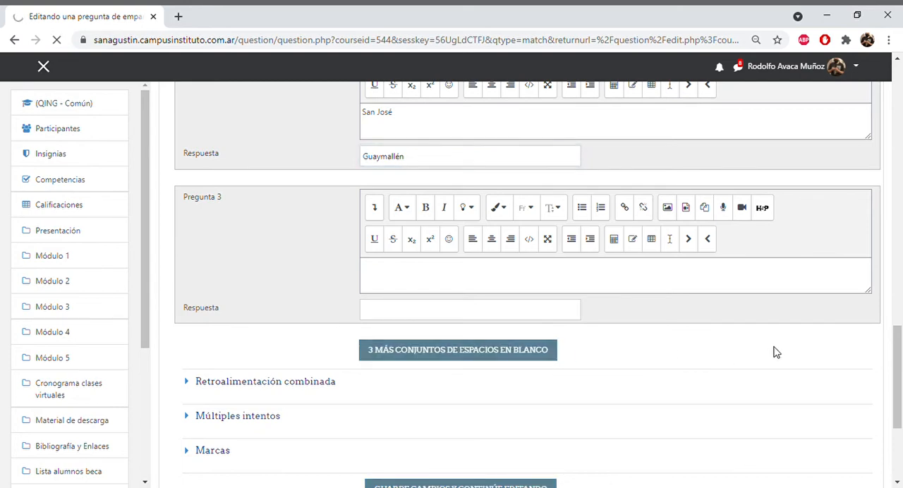
- Fill the third matching pair with the sub-question "Coquimbito" and the answer "Mapú"
drag(897, 131, 901, 366)
click(428, 240)
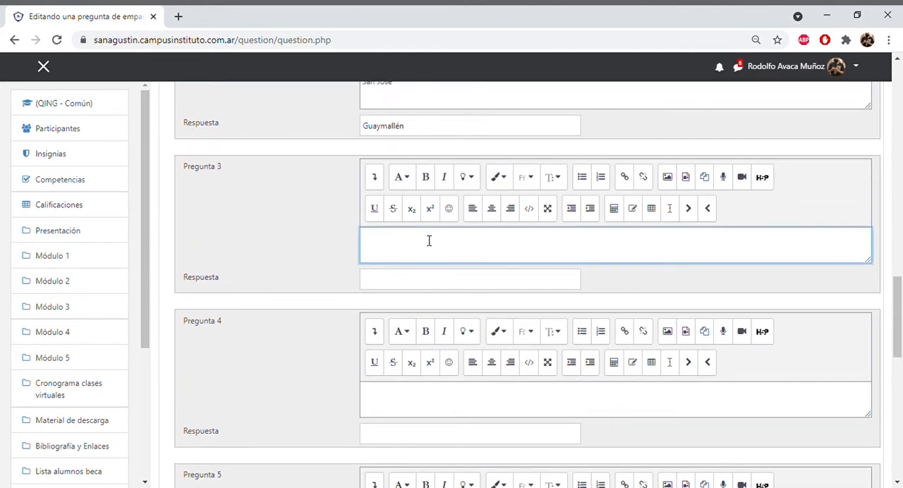
text(Coquimbito)
click(400, 284)
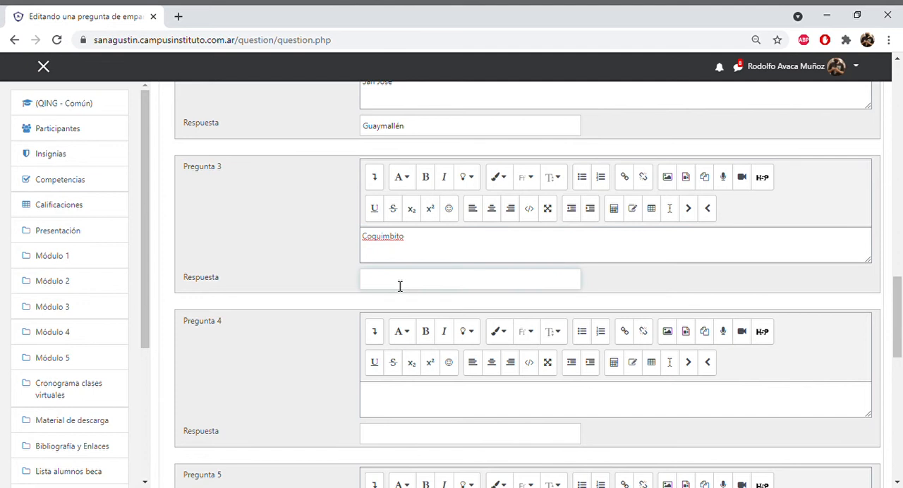
text(Mapú)
- Add "Las Heras" and "Tunuyán" as extra wrong answers in sets 4 and 5, leaving their sub-questions blank
drag(899, 296, 897, 337)
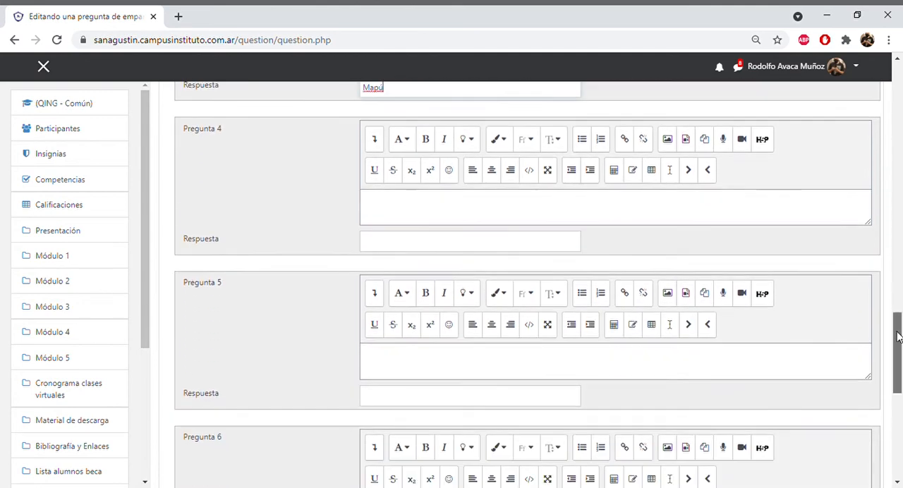
click(415, 246)
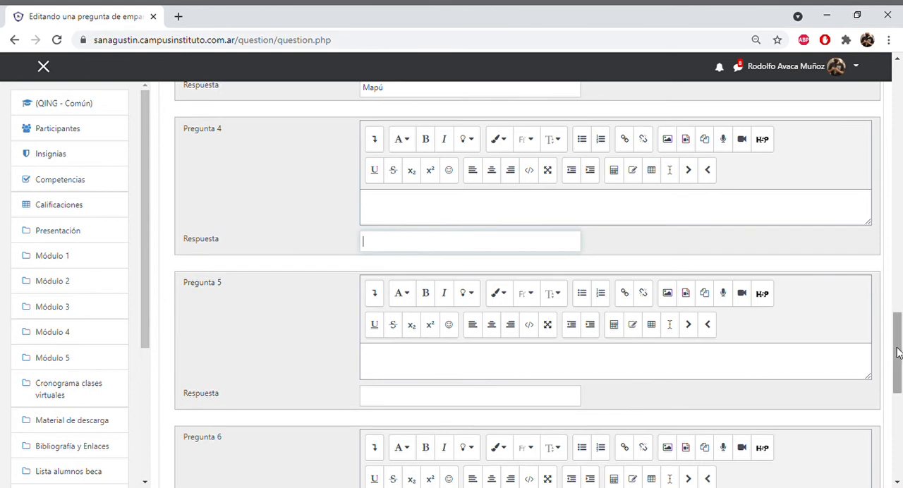
text(Las)
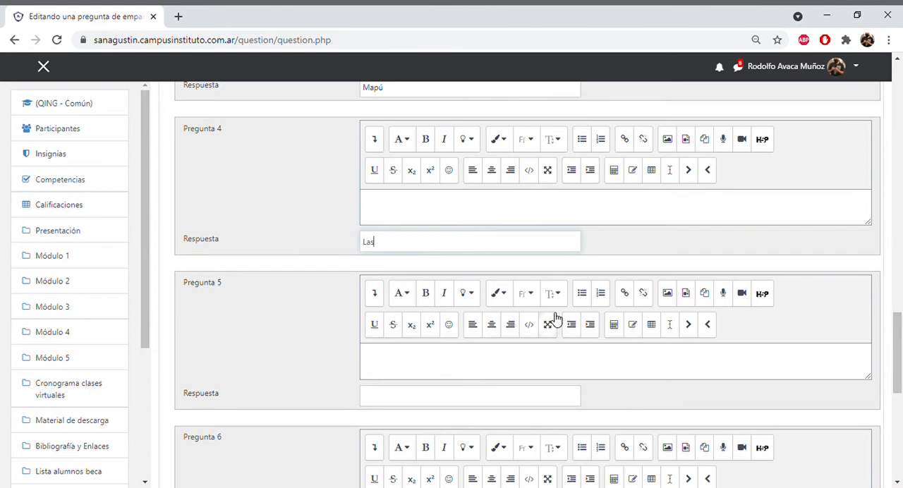
text( Heras)
click(442, 402)
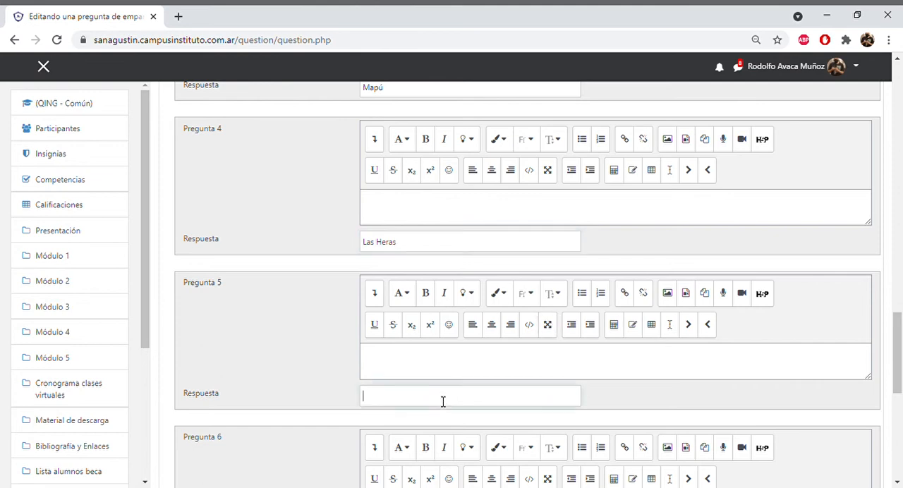
text(Tunuyán)
- Save the matching question Pregunta 3 to the question bank
scroll(579, 356, down, 6)
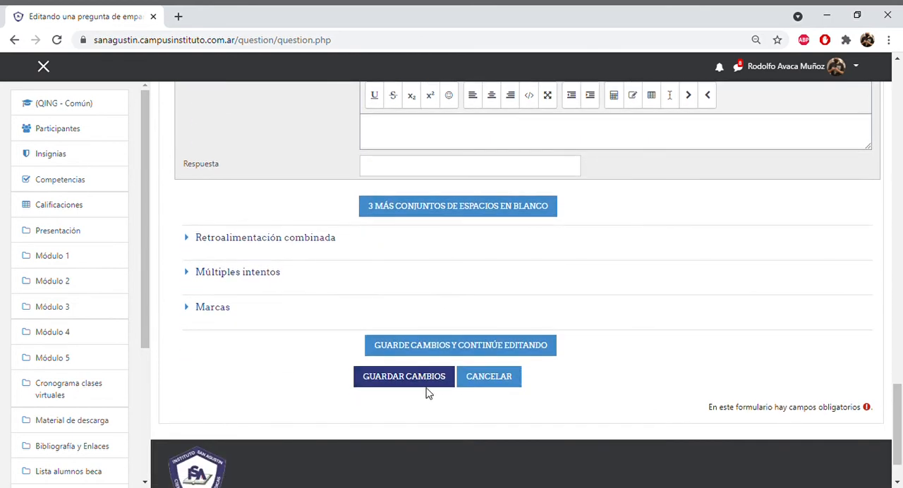
click(409, 385)
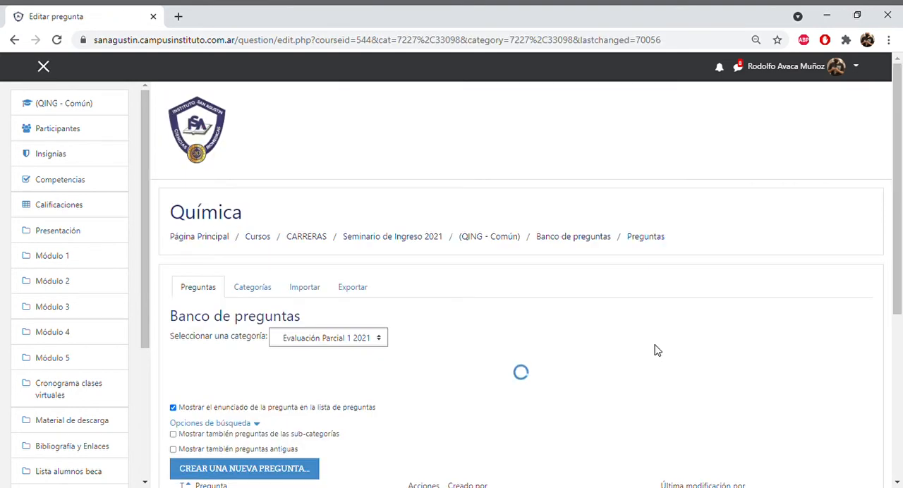
drag(901, 187, 901, 290)
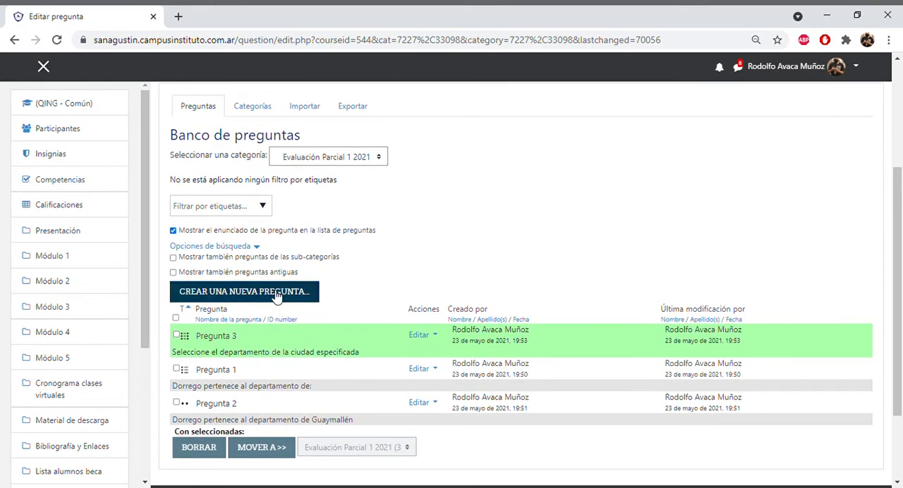
- Start a new short-answer (Respuesta corta) question in the question bank and name it "Pregunta 4"
click(277, 295)
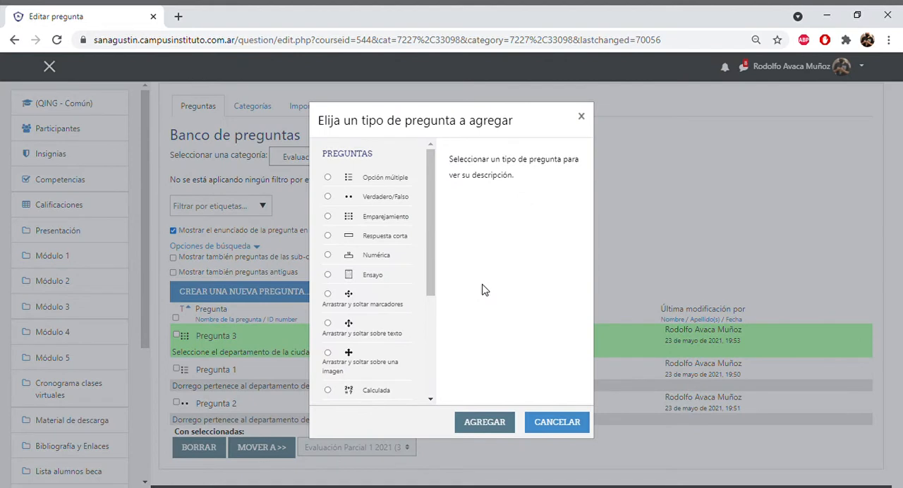
click(328, 236)
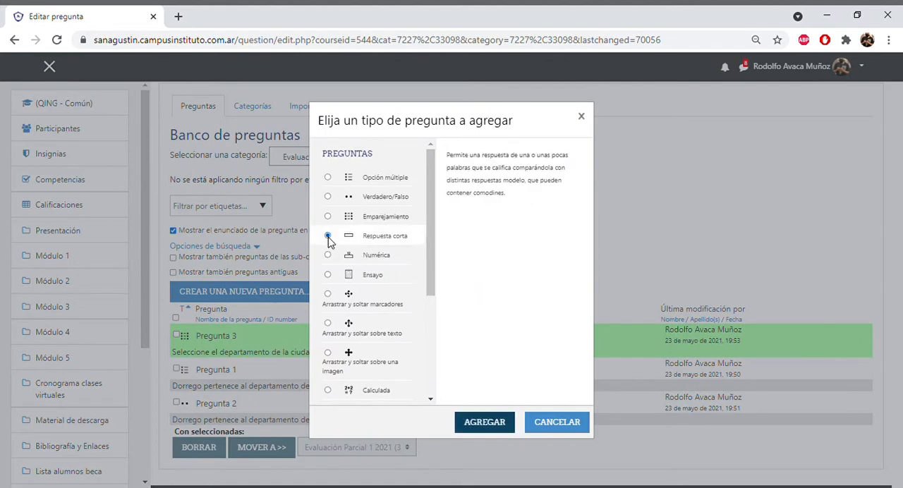
click(484, 424)
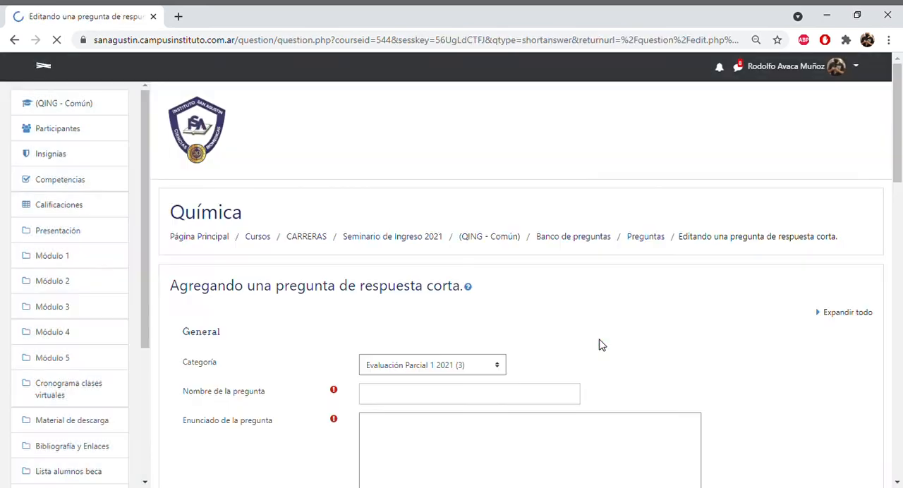
drag(900, 148, 901, 208)
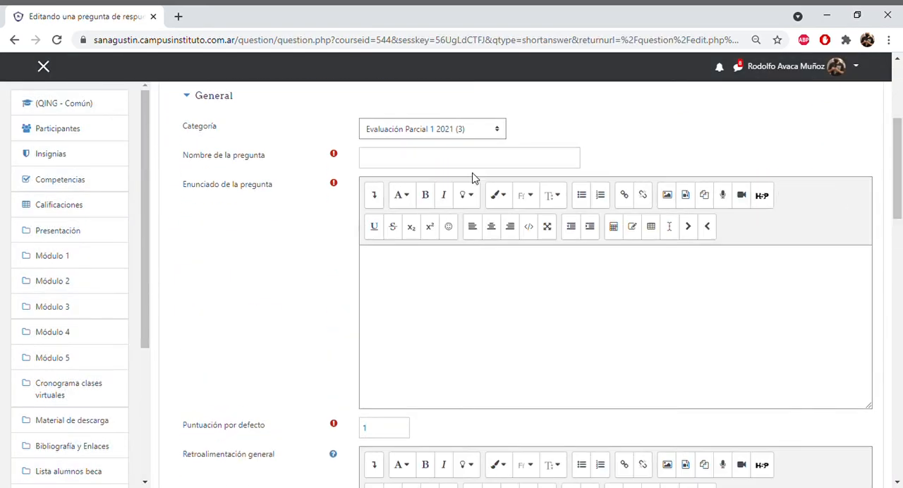
click(455, 169)
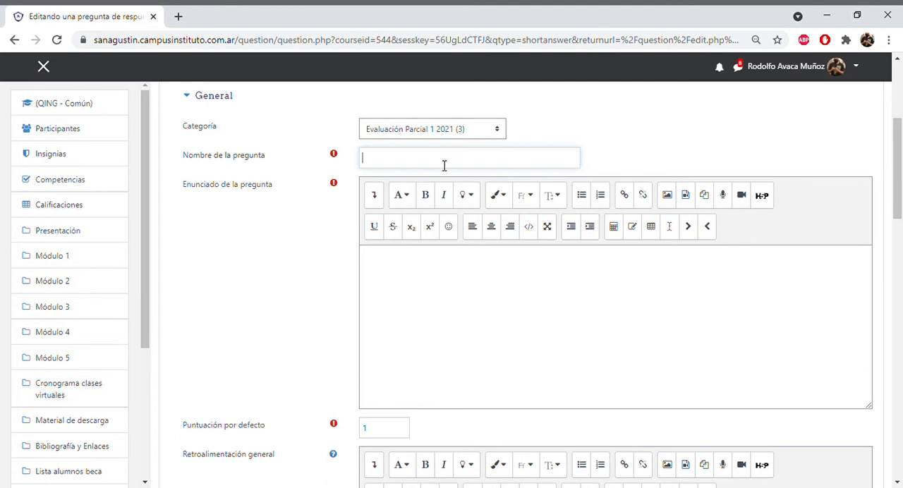
text(Pregunta 4)
- Write the question text "¿Como se llama el músculo que rodea un orificio y que controla la apertura y el cierre?", correcting any typos
click(428, 261)
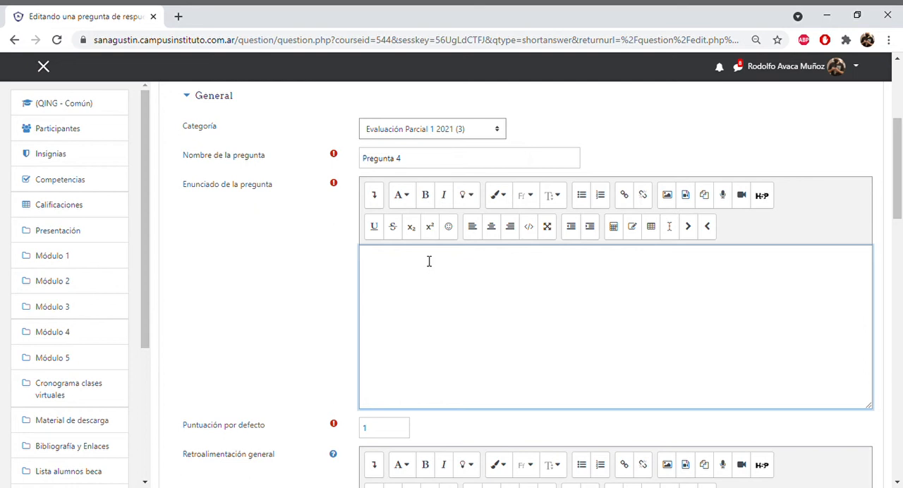
text(C)
text(¿Como )
text(se llama)
text( el m)
text(úsculo )
text(que ro)
text(dea u)
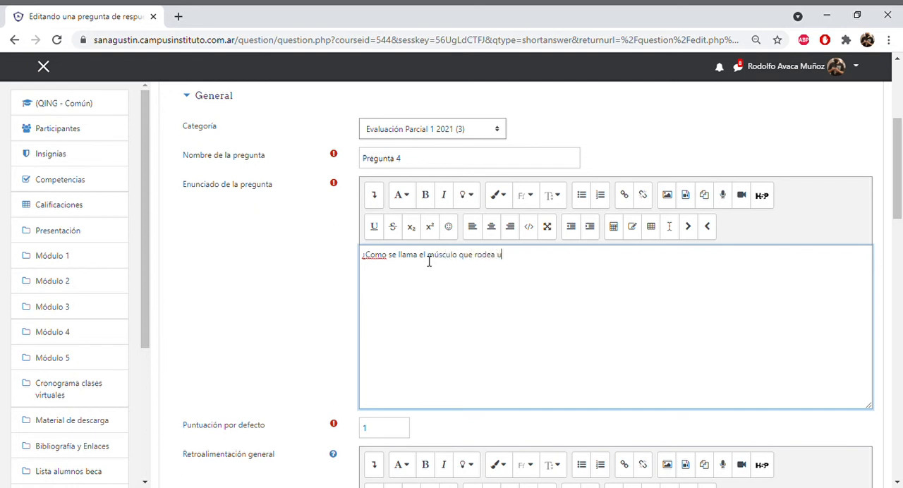
text(n orificio y que controla la )
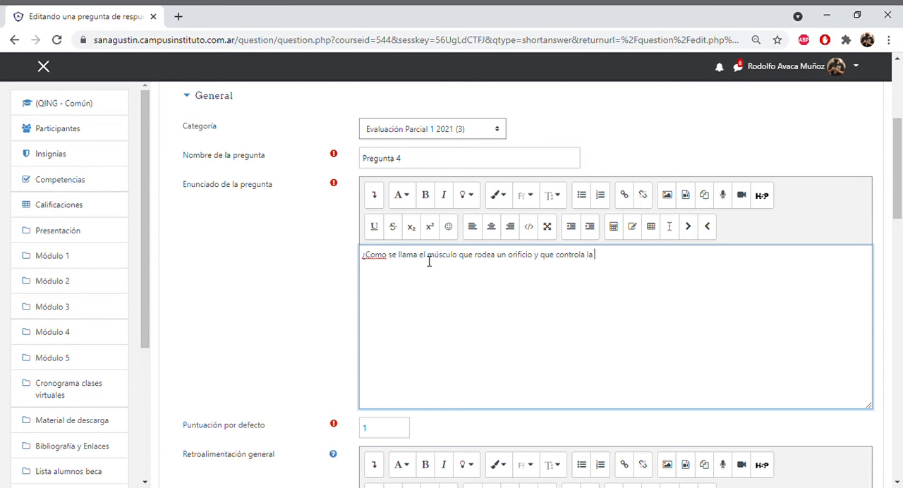
text(apertuta y el cierre?)
click(623, 258)
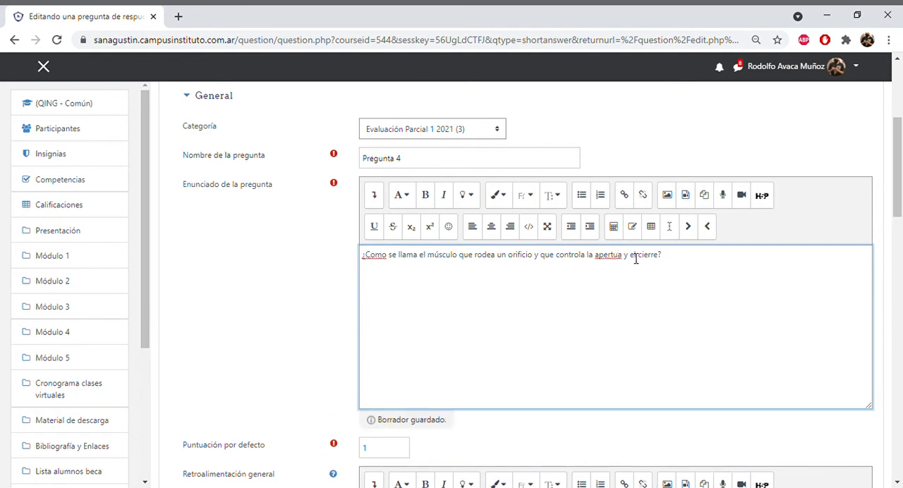
key(Delete)
text(r)
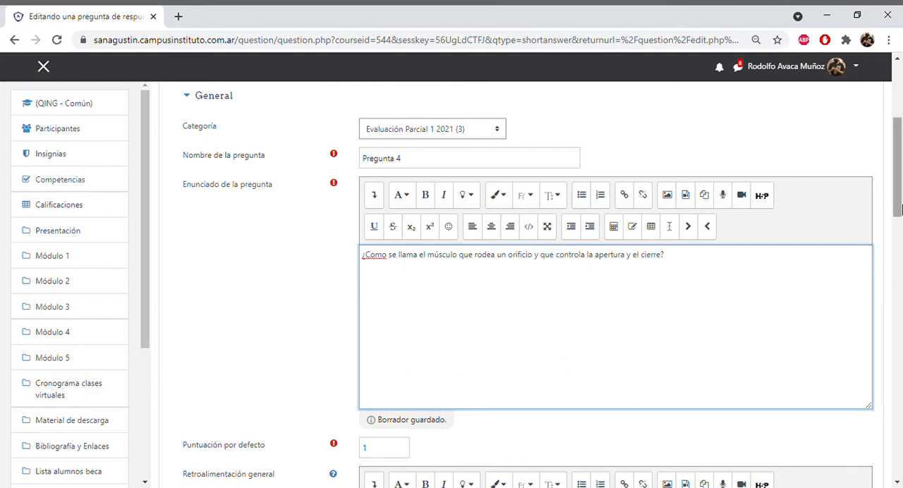
- Enter "Esfínter" as Respuesta 1 of the short-answer question
scroll(898, 224, down, 1)
drag(897, 224, 897, 321)
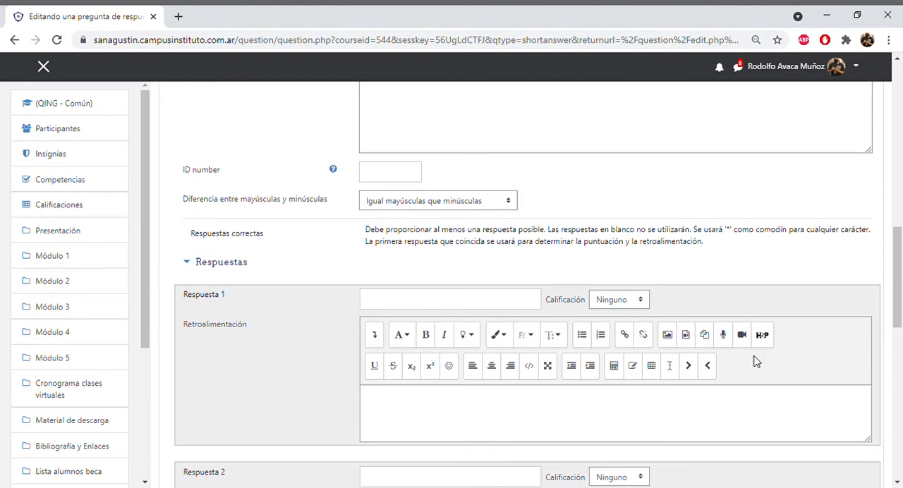
click(464, 306)
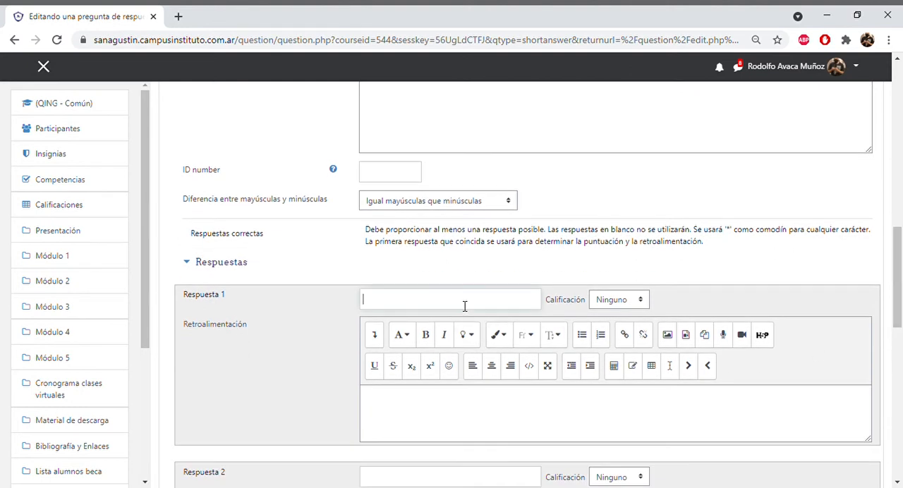
text(Est)
text(ínter)
click(509, 204)
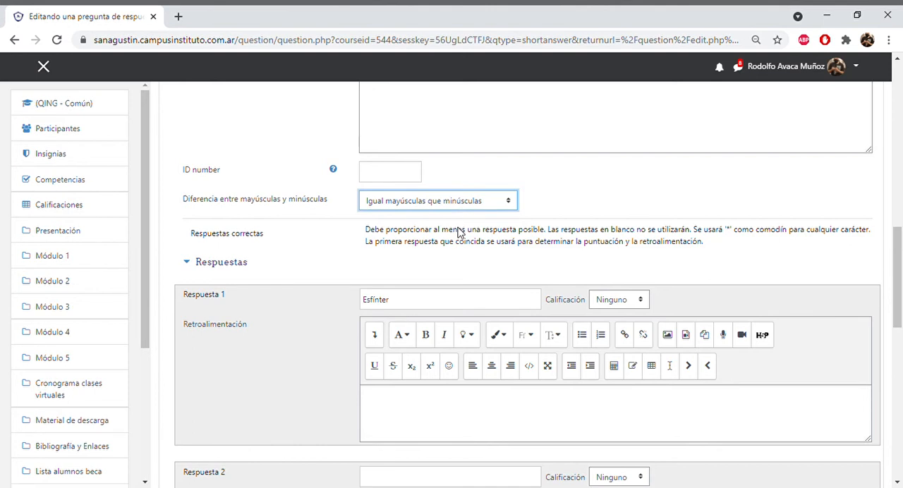
key(Down)
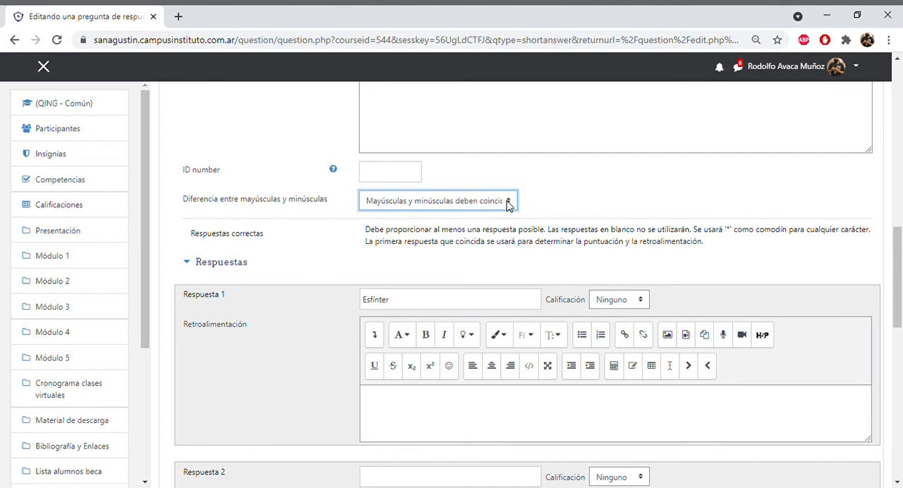
key(Up)
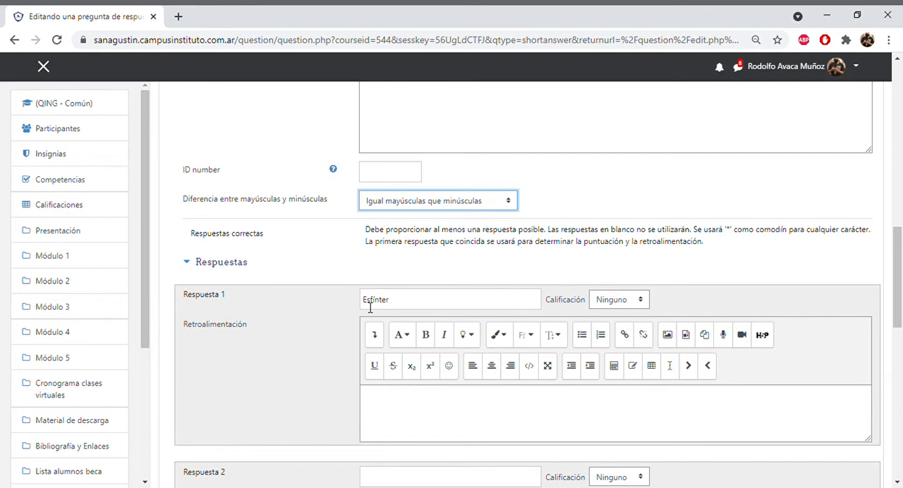
- Set the grade of Respuesta 1 to 100%
click(638, 300)
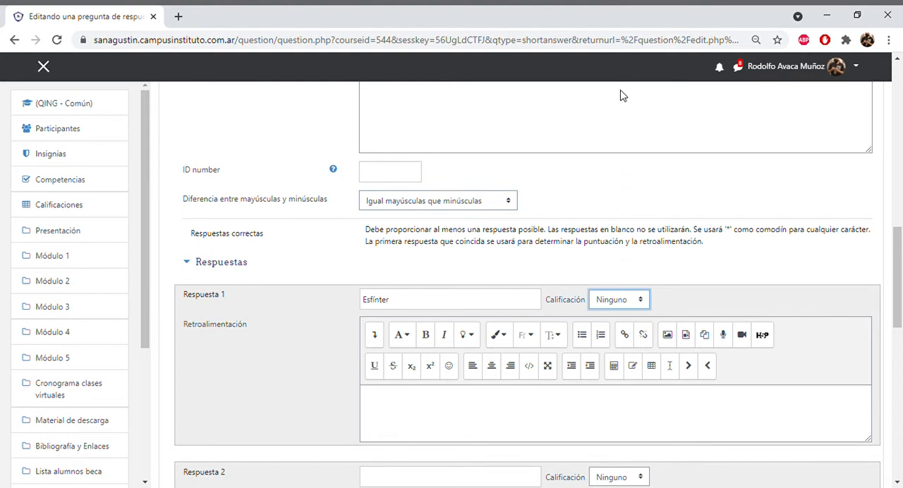
key(Down)
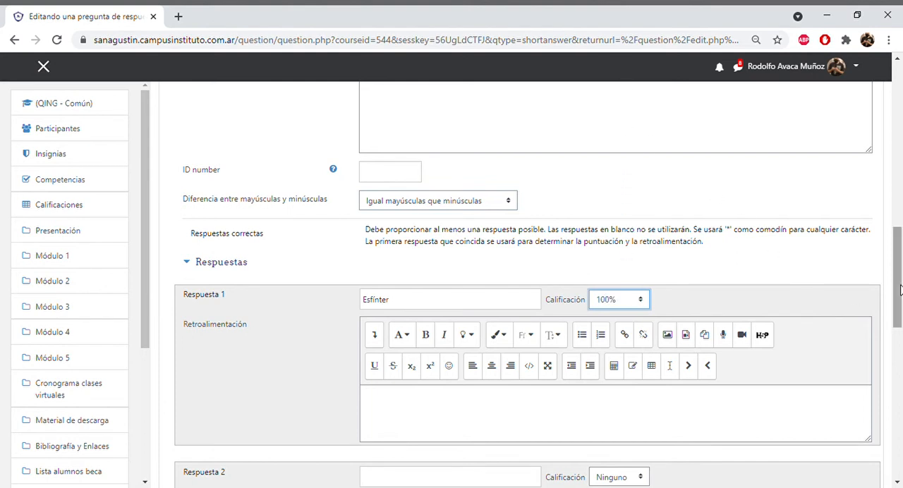
- Add the line Nota: "Siempre comience con mayúscula" below the question text of Pregunta 4
drag(892, 296, 896, 191)
click(703, 223)
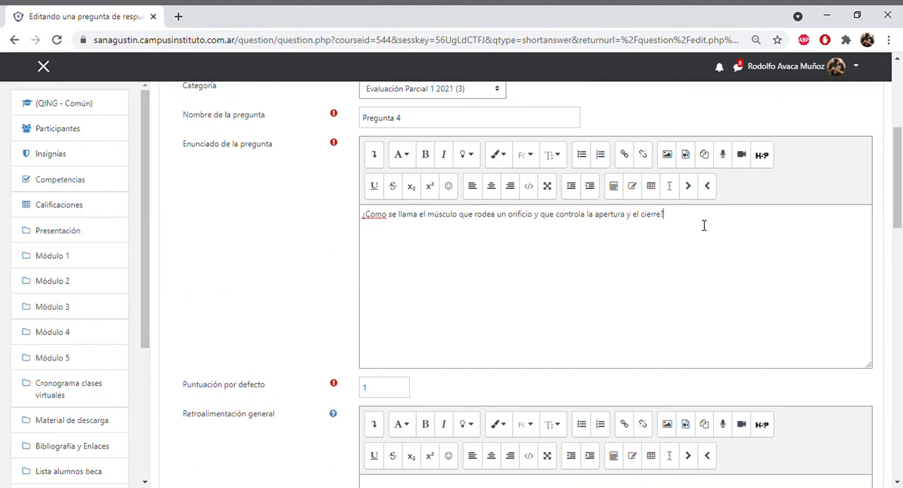
text(Nota)
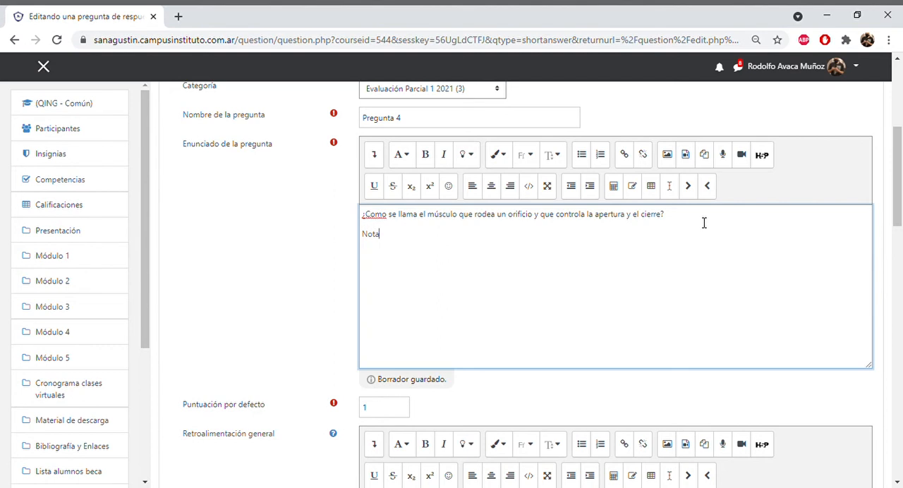
text(: "Siempre)
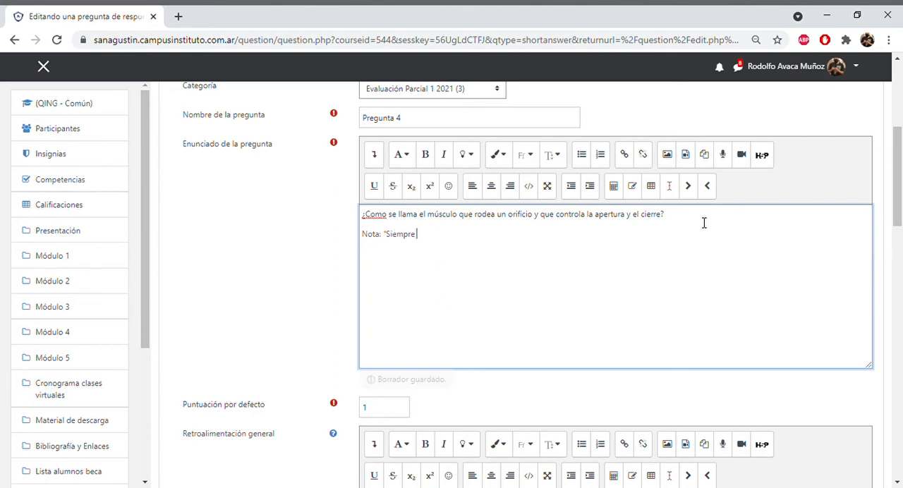
text( comience)
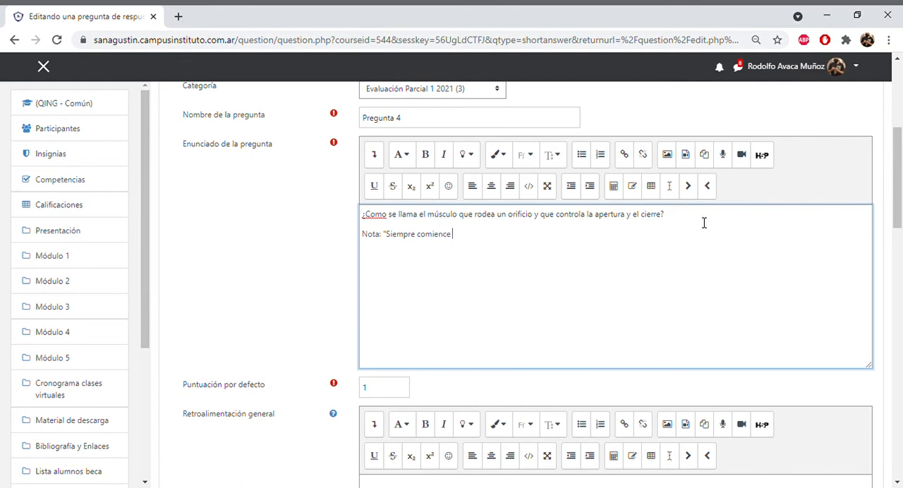
text( con mayúscula")
- Enter the unaccented "Esfinter" as Respuesta 2 and give it a grade of 90%
click(899, 275)
drag(901, 281, 900, 329)
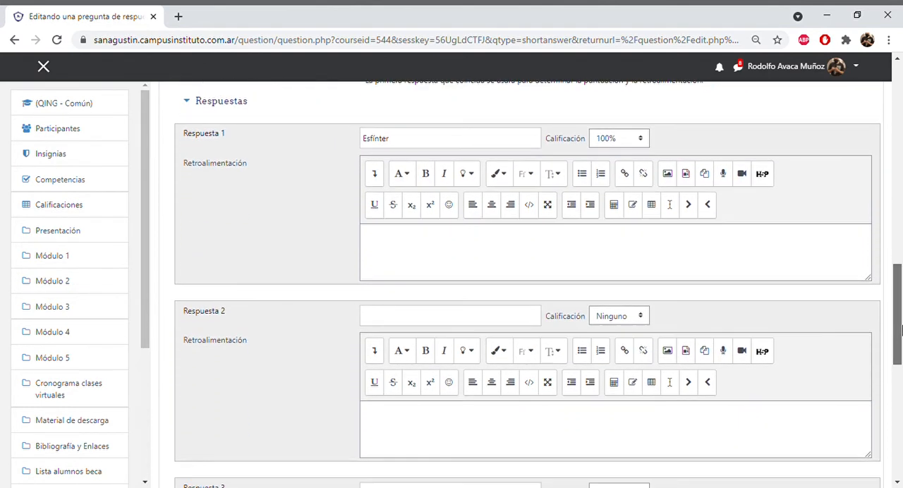
click(461, 323)
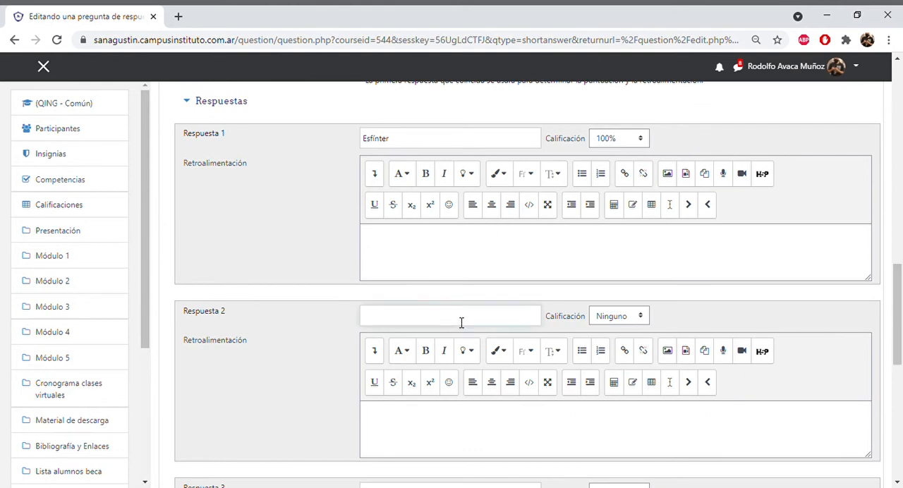
text(Esfinter)
key(Tab)
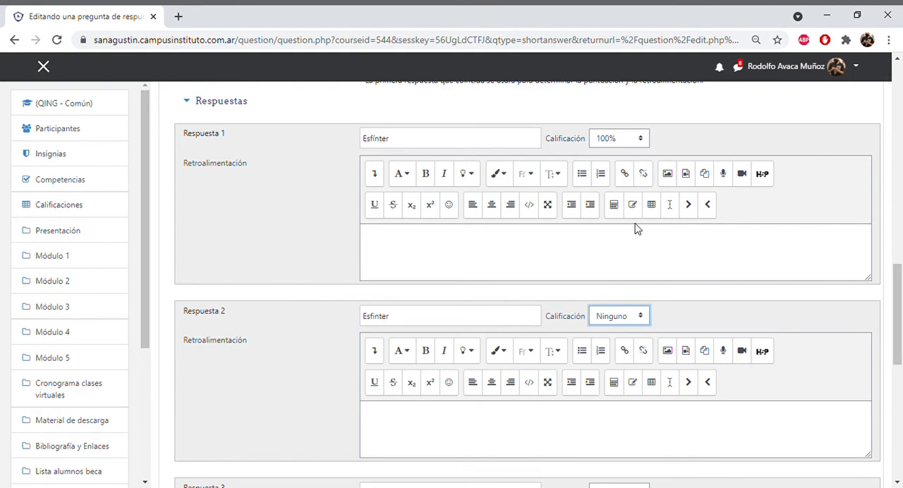
key(9)
- Save the short-answer question Pregunta 4 to the question bank
drag(896, 308, 897, 352)
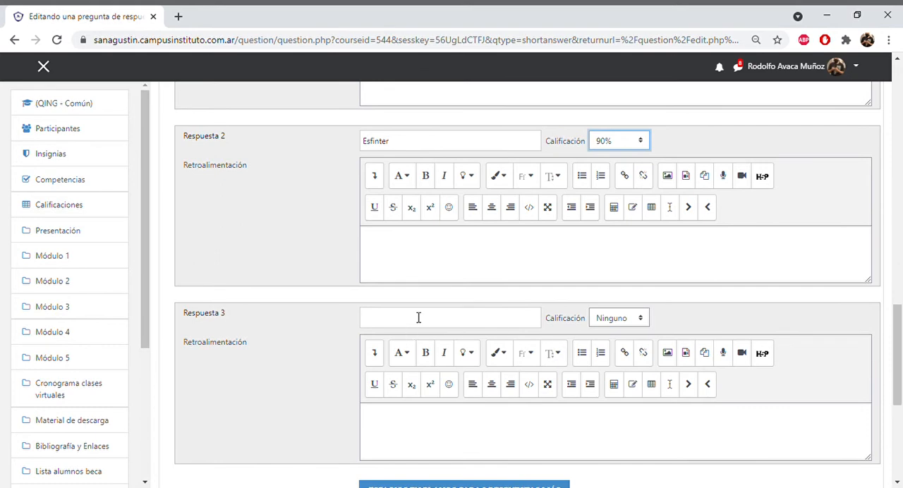
drag(900, 354, 898, 362)
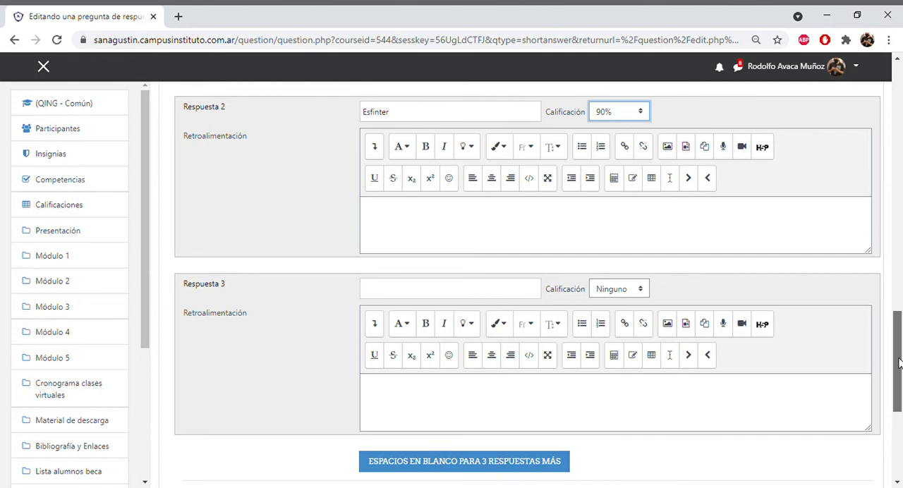
drag(898, 363, 898, 429)
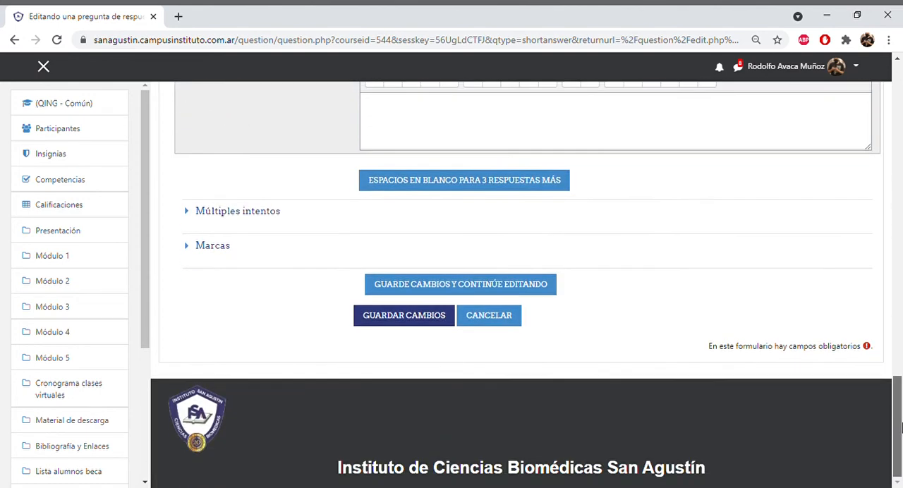
click(397, 330)
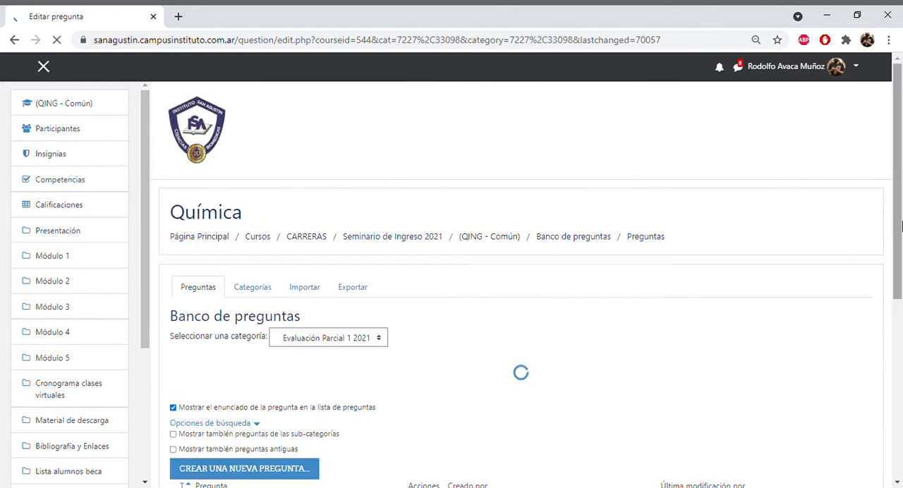
- Add a new question of the Ensayo type to the Evaluación Parcial 1 2021 category
drag(900, 190, 901, 309)
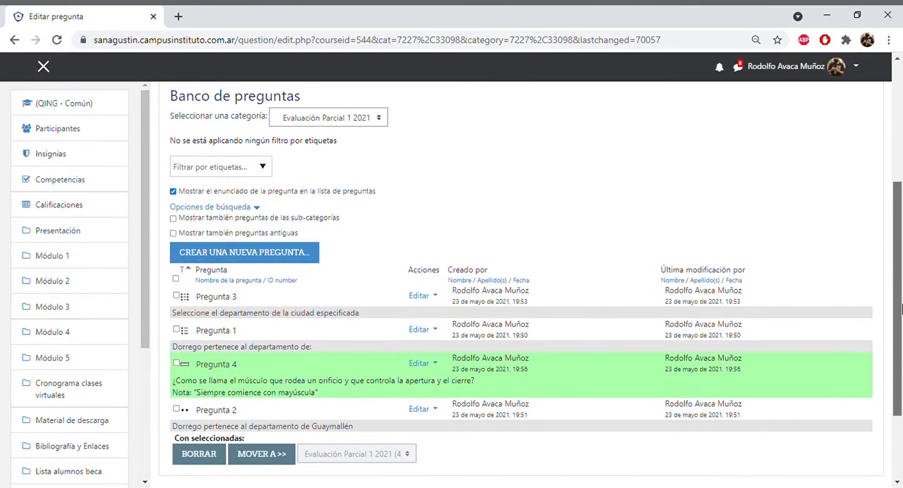
click(296, 253)
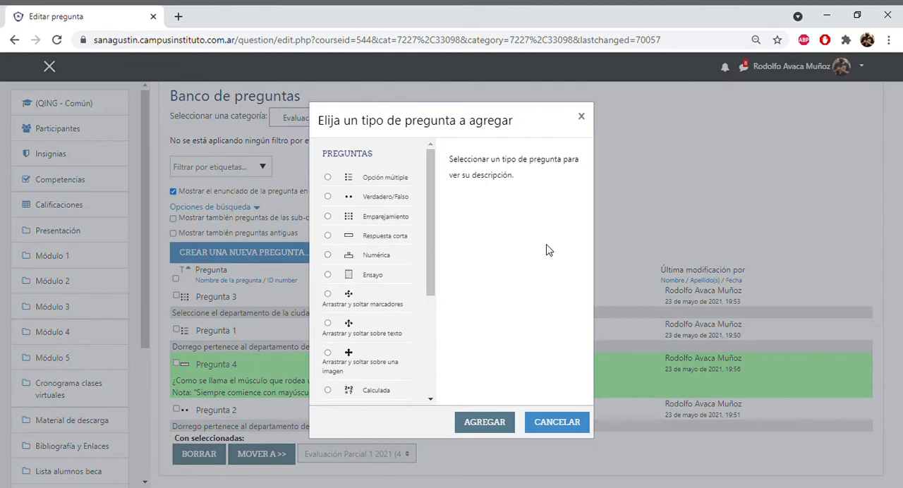
click(328, 275)
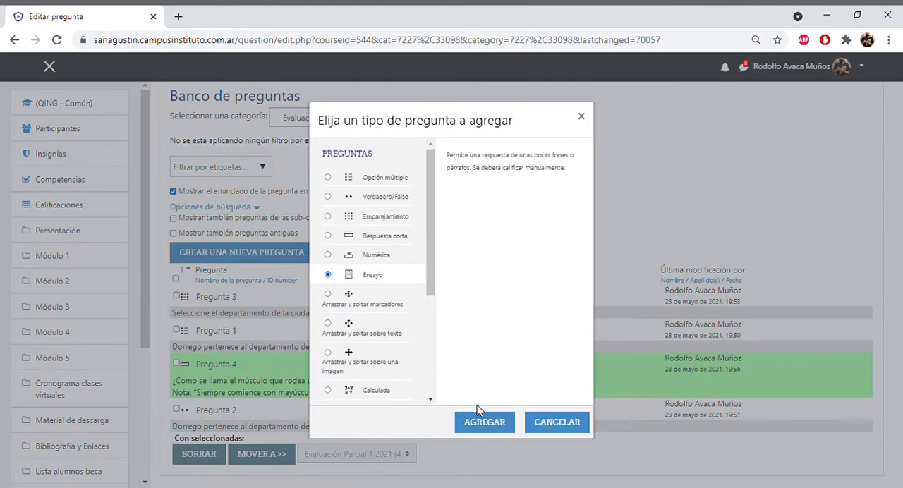
click(485, 423)
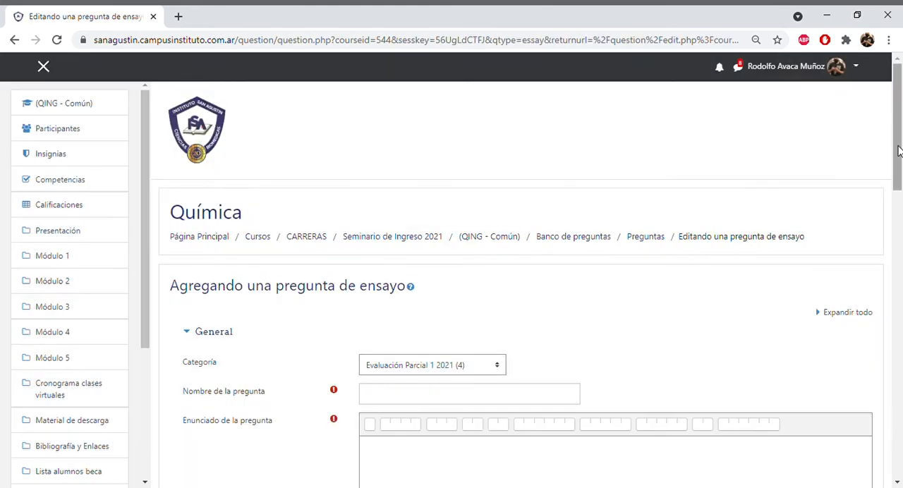
- Name the essay question "Pregunta 5"
drag(899, 153, 899, 165)
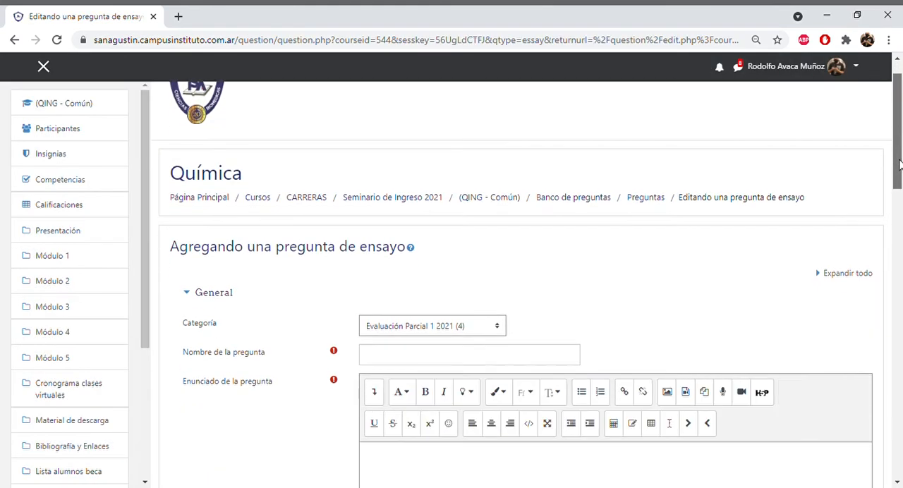
scroll(898, 165, down, 1)
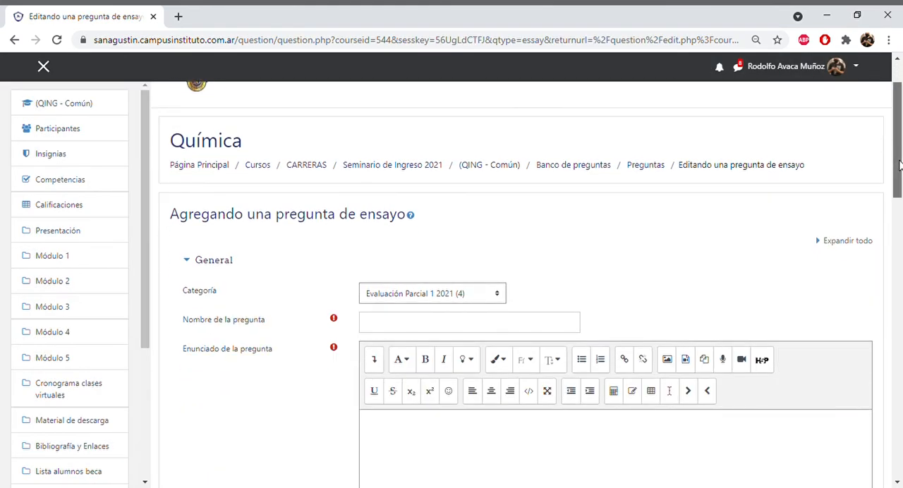
drag(898, 165, 899, 192)
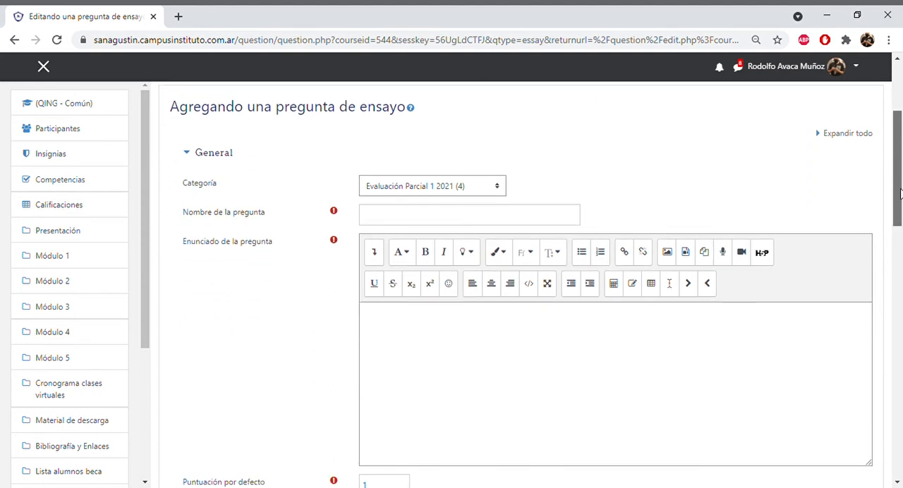
click(513, 224)
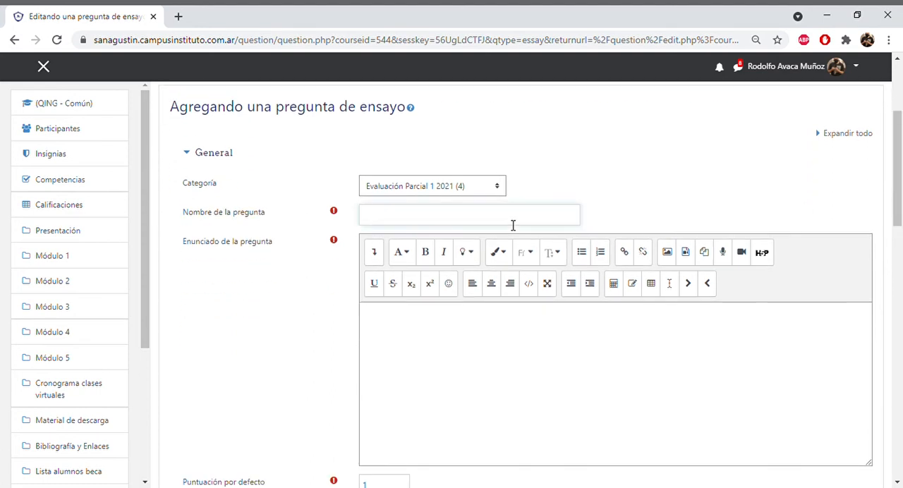
text(Pregunta 5)
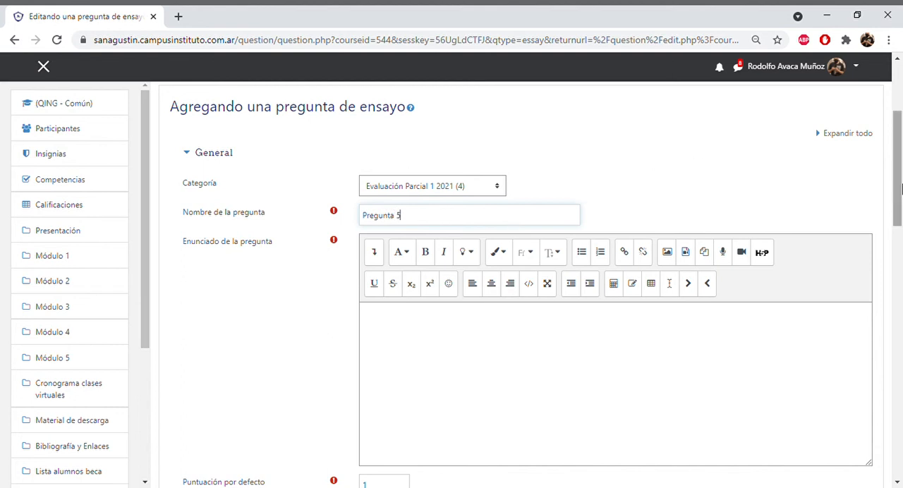
- Enter "Defina el concepto de simbiosis." as the question text of Pregunta 5
scroll(620, 250, down, 2)
click(555, 229)
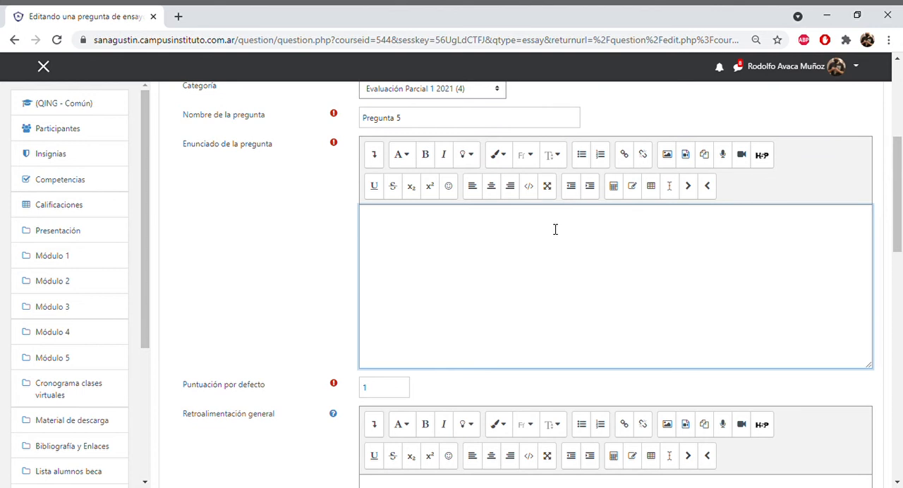
text(Defina el concepto de simbiosis.)
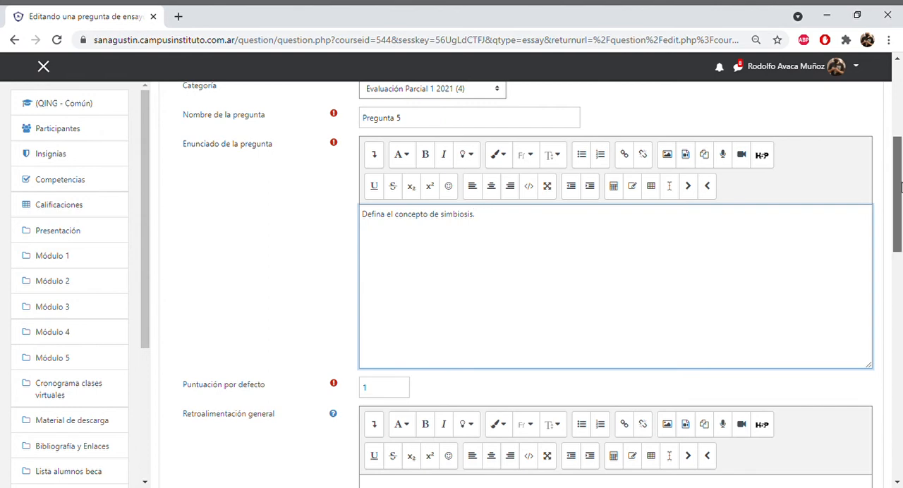
- Open the choices for Tamaño de la caja de entrada in the response options of Pregunta 5
drag(900, 189, 900, 317)
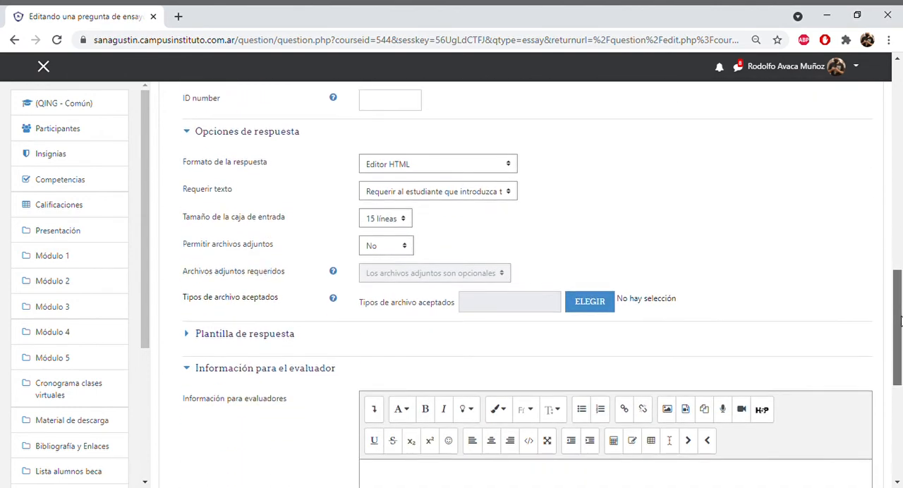
click(403, 220)
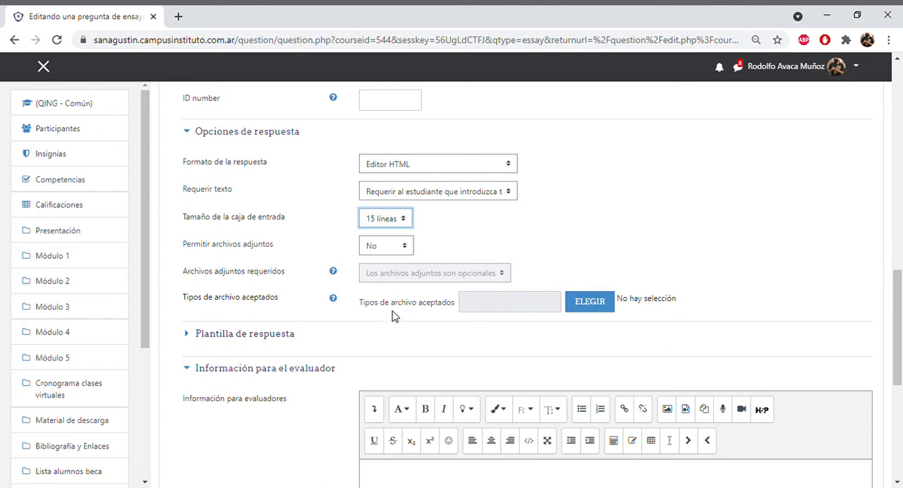
- Set Tamaño de la caja de entrada of Pregunta 5 to 40 líneas
click(392, 316)
- Try permitting 1 attachment and requiring 1 for Pregunta 5, and return Permitir archivos adjuntos to No
click(401, 248)
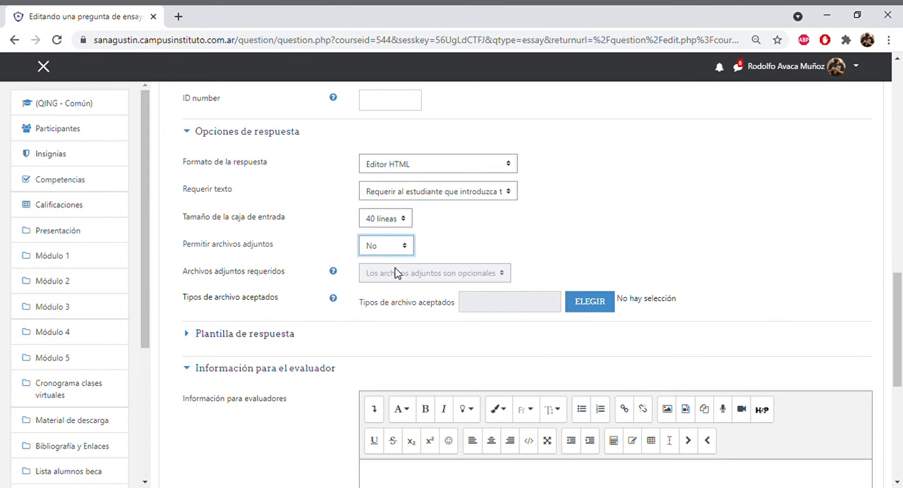
key(Down)
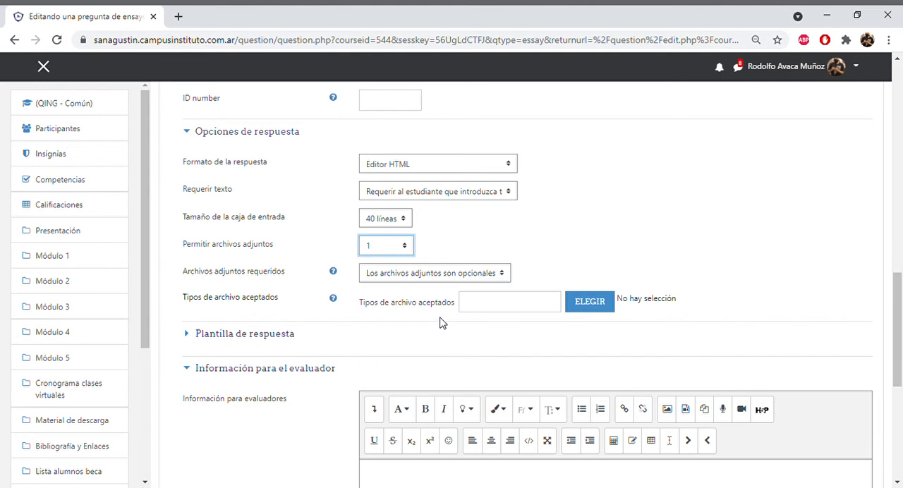
click(503, 277)
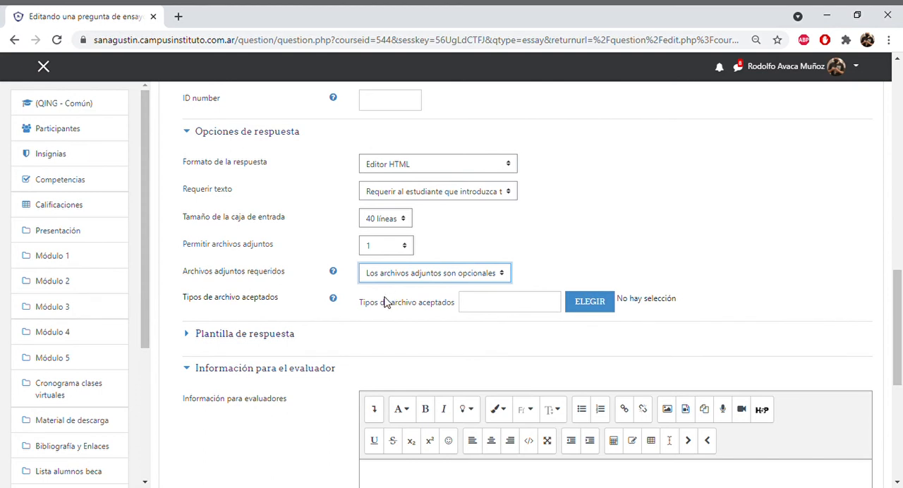
key(Down)
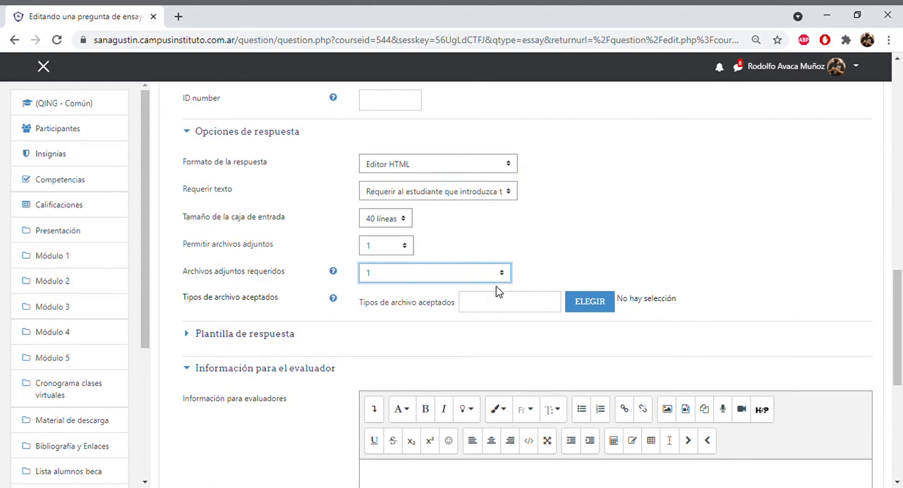
key(Up)
click(403, 251)
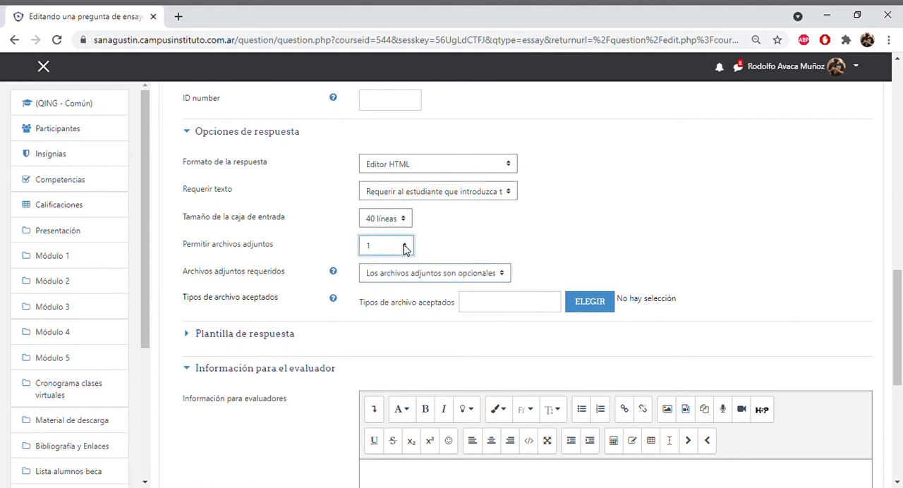
click(399, 261)
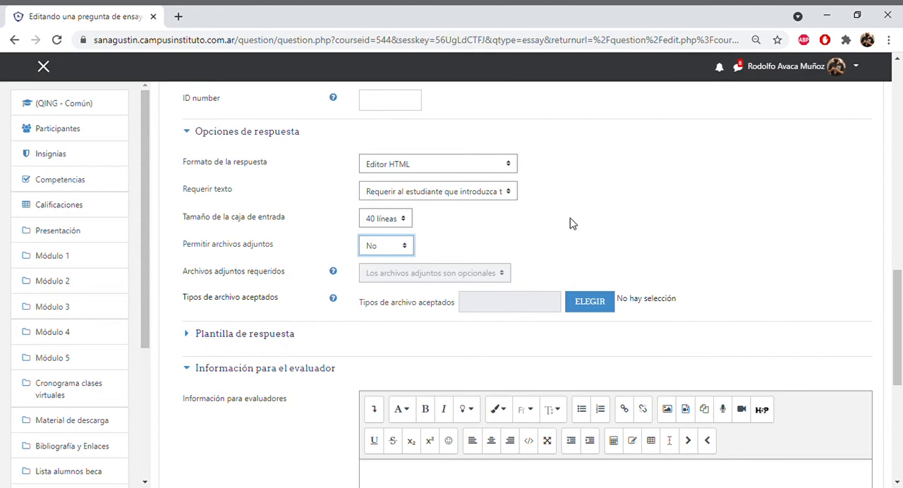
- Save the essay question Pregunta 5 to the question bank
drag(897, 291, 898, 367)
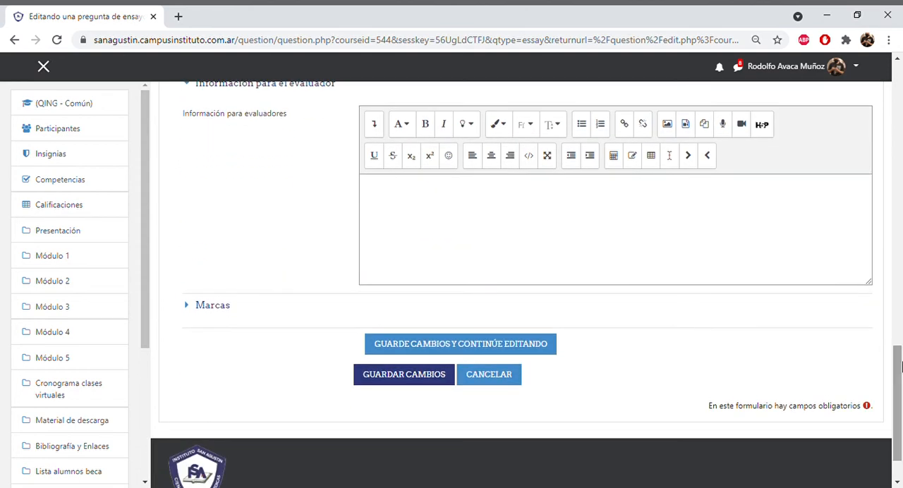
click(395, 381)
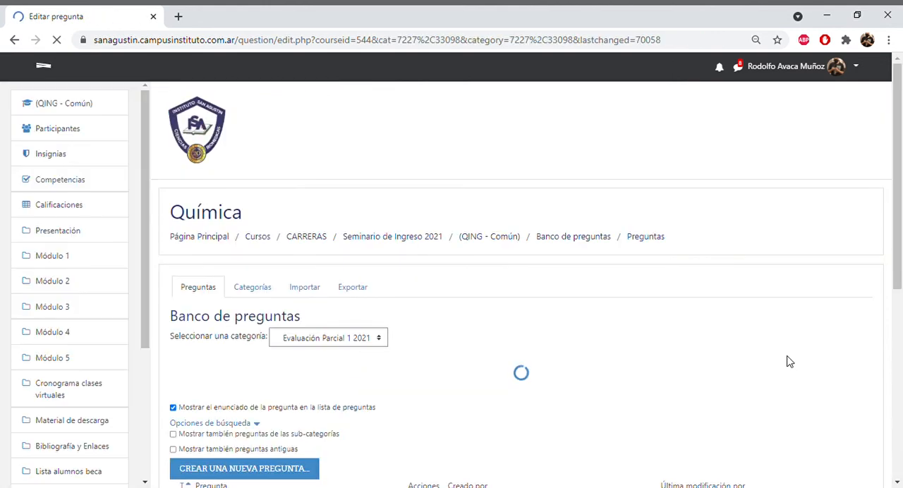
- Return to the Química course and open the Evaluación Parcial 1 quiz for editing its questions
mouse_move(900, 218)
mouse_down()
mouse_move(901, 339)
mouse_move(901, 229)
mouse_up()
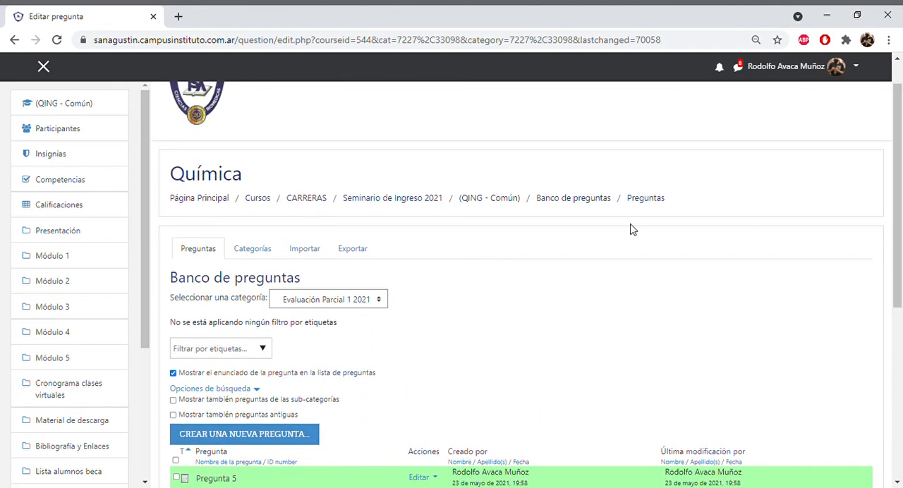
click(514, 199)
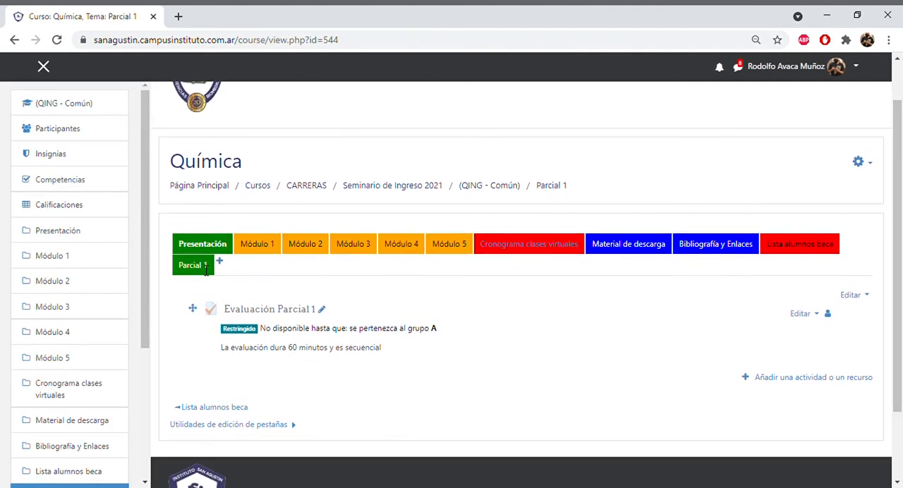
click(261, 310)
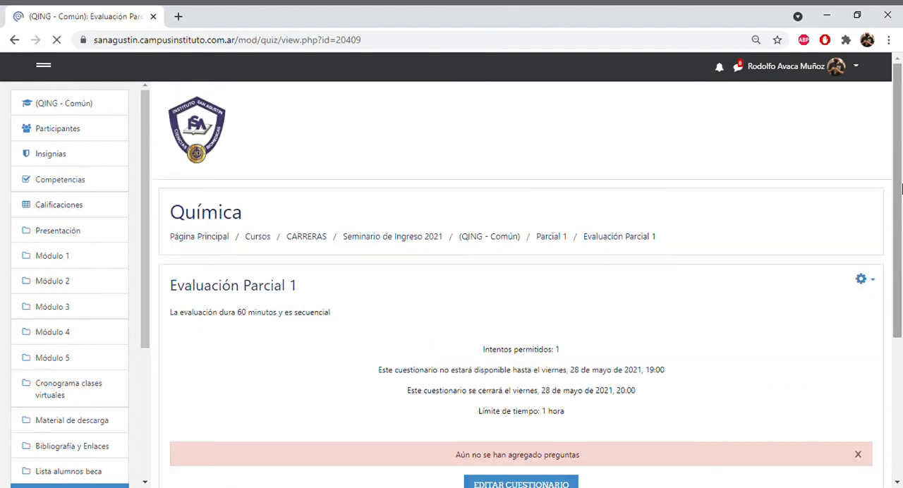
scroll(899, 172, down, 2)
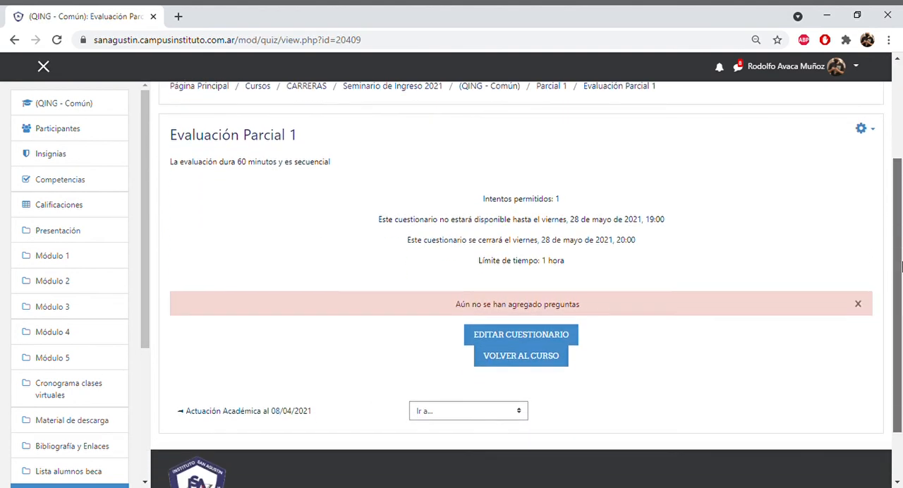
click(529, 336)
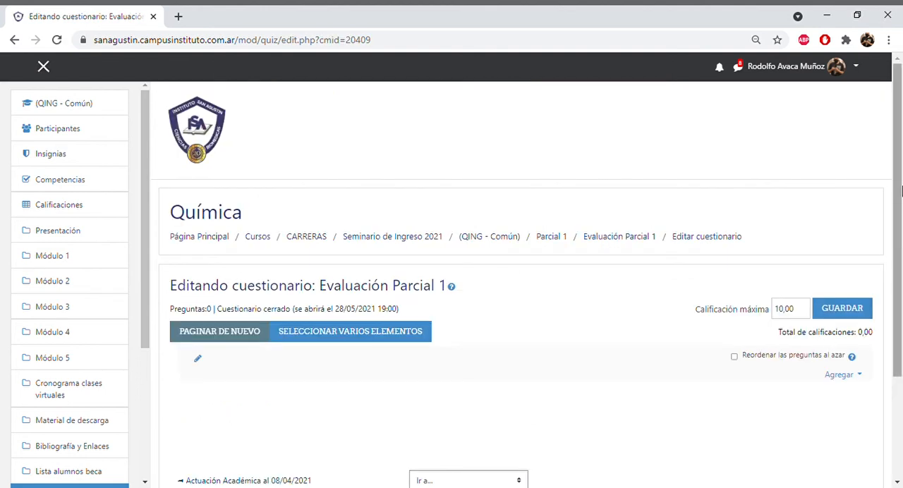
- Enter 100 as the Calificación máxima and enable random reordering of the quiz questions
drag(900, 161, 901, 213)
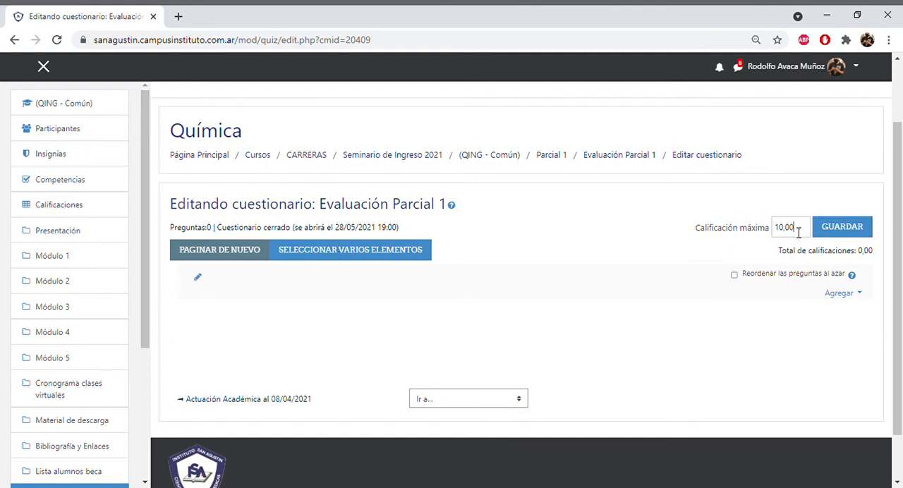
drag(798, 233, 758, 233)
text(1)
click(733, 275)
- Add 5 random questions from the Evaluación Parcial 1 2021 category to the quiz
click(864, 295)
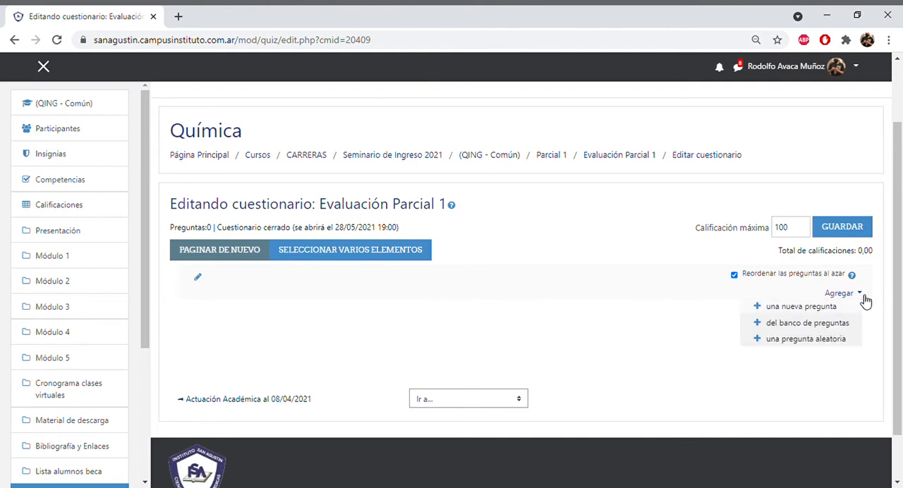
click(825, 341)
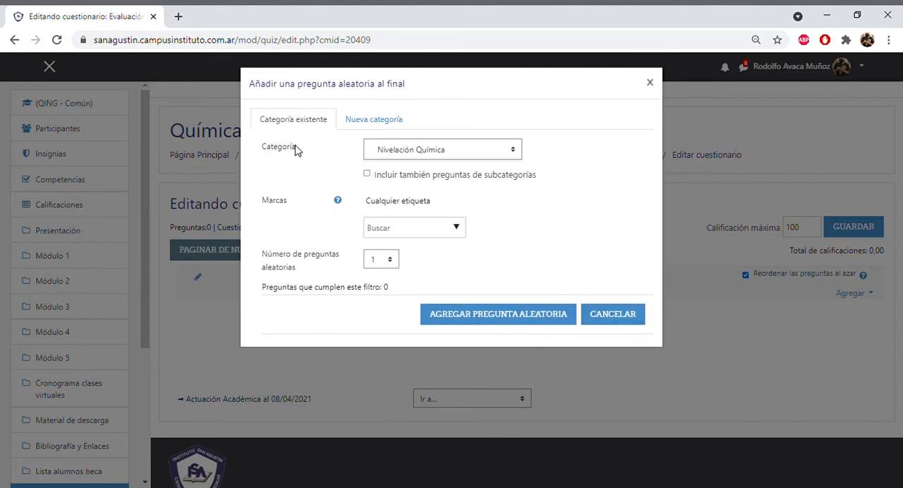
click(513, 153)
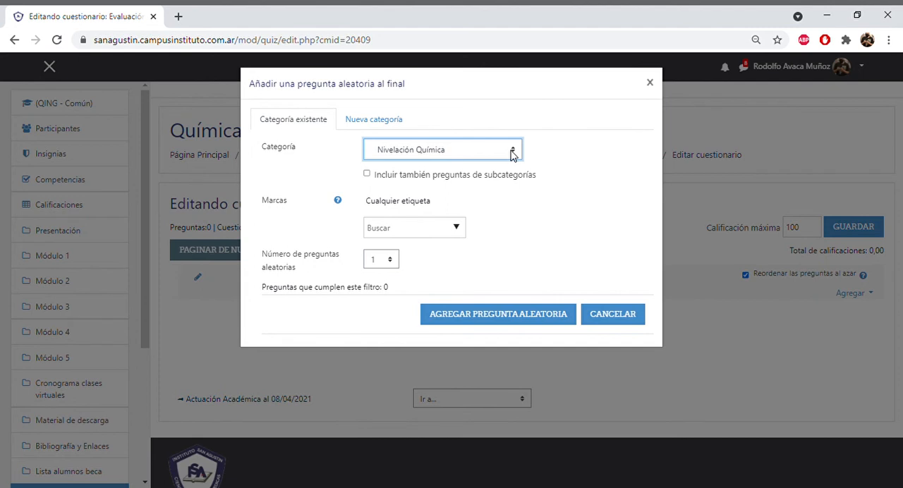
click(485, 227)
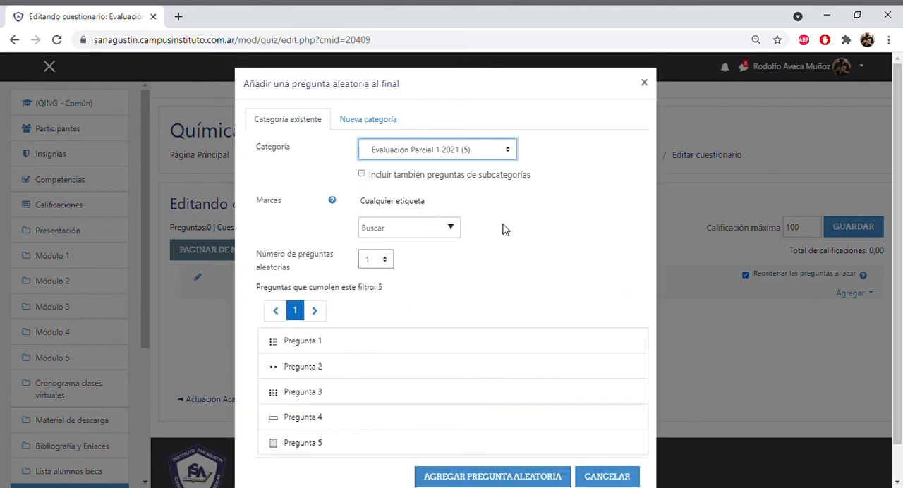
click(385, 261)
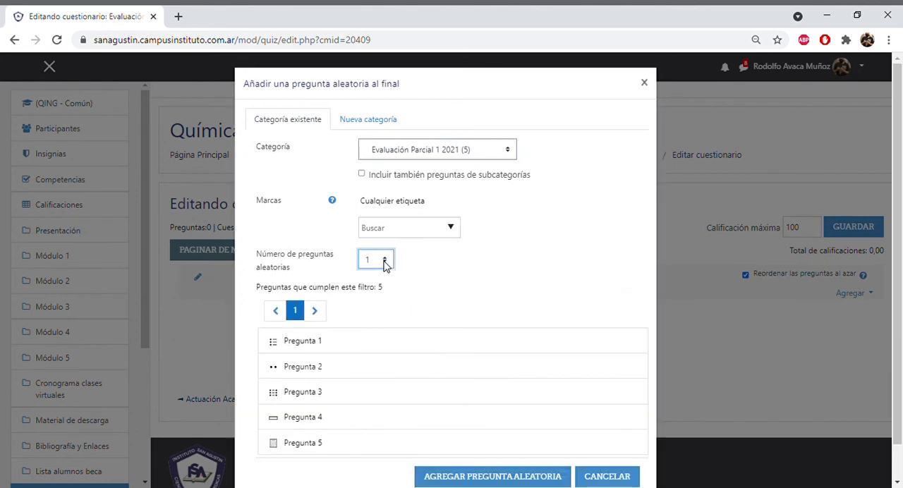
click(375, 320)
scroll(776, 367, down, 1)
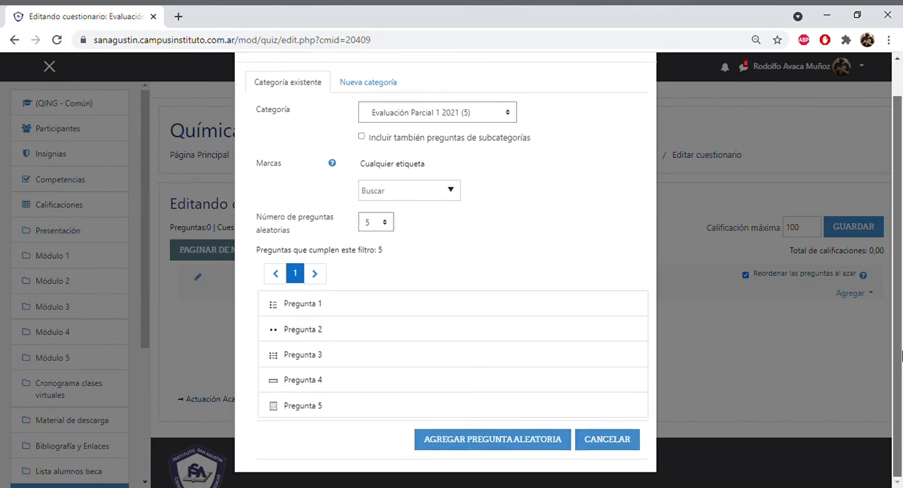
click(492, 439)
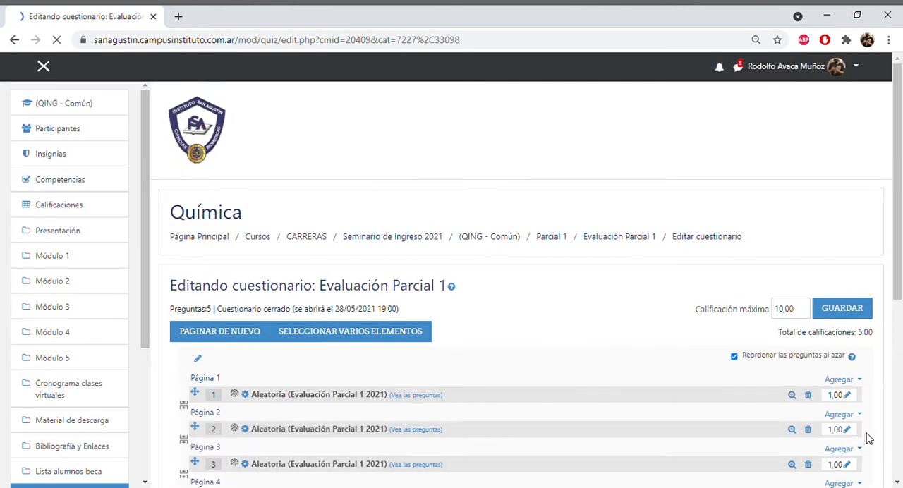
- Set the quiz's Calificación máxima to 100 again and save it
mouse_move(901, 273)
mouse_down()
mouse_move(902, 297)
mouse_move(901, 280)
mouse_up()
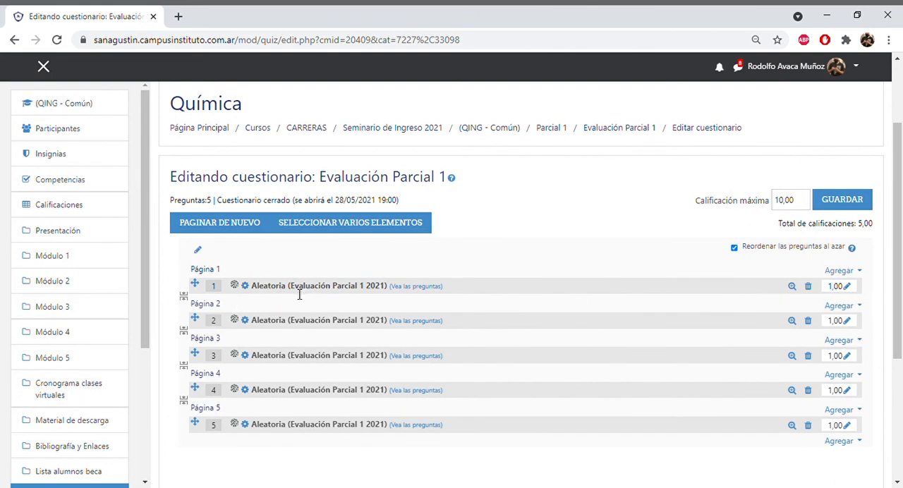
drag(295, 289, 376, 292)
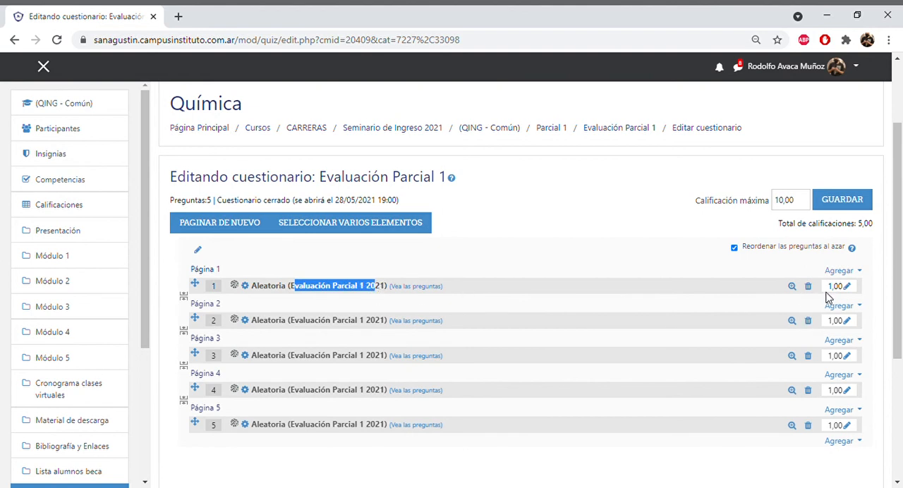
drag(800, 205, 770, 204)
text(10)
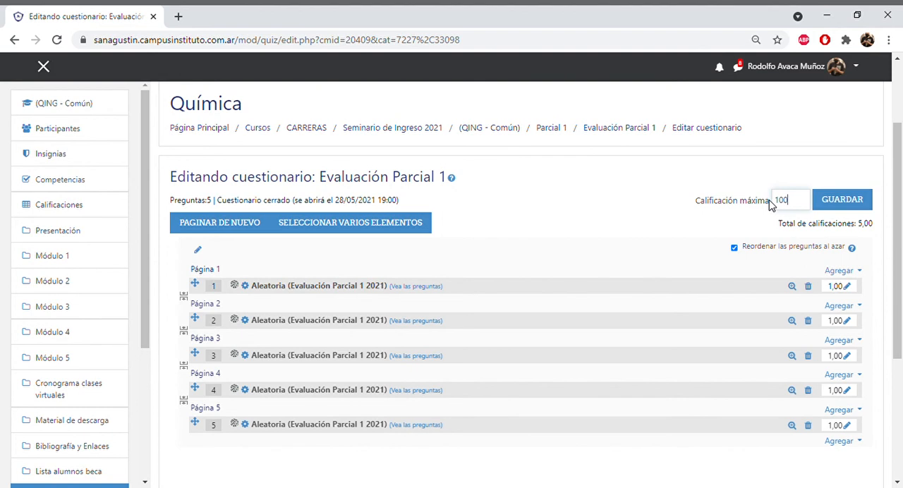
text(0)
click(852, 202)
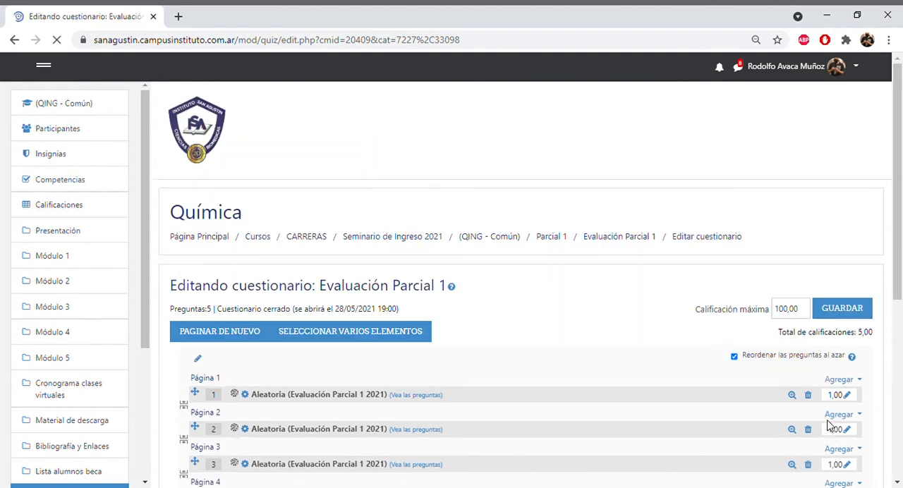
- Set the mark of each of the five random questions to 20 and save the quiz grading
drag(898, 288, 897, 357)
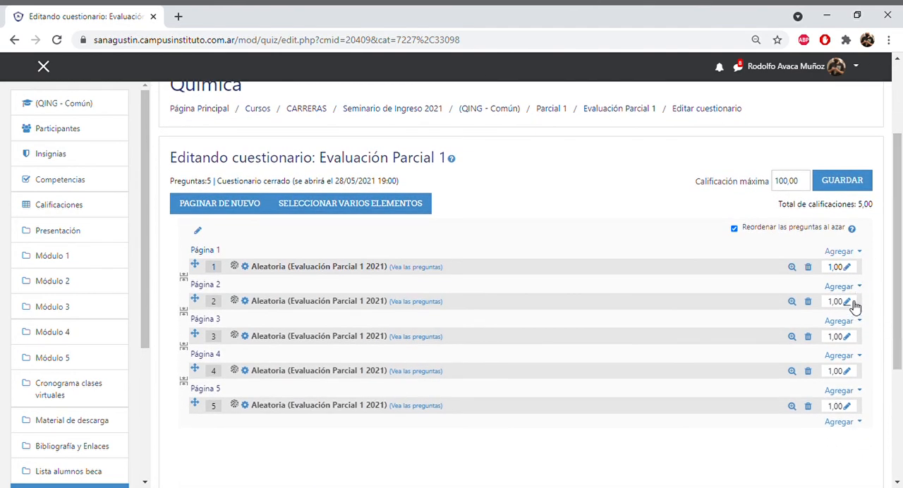
click(847, 268)
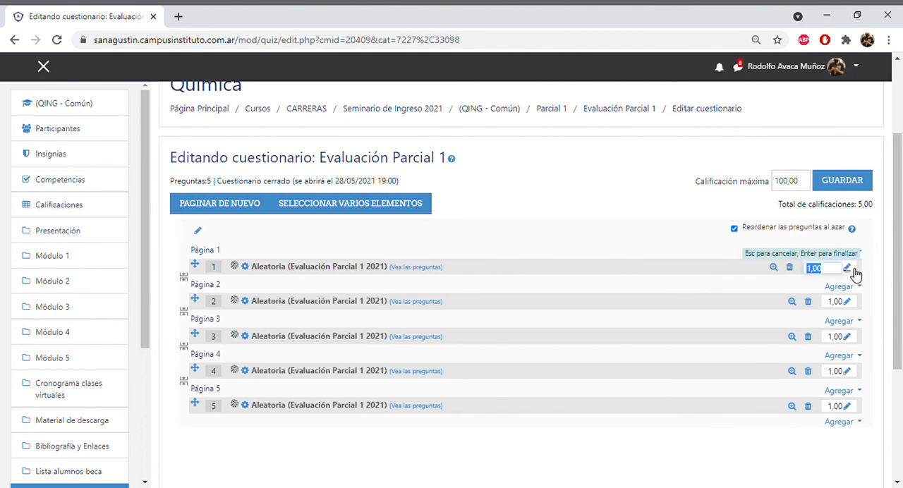
text(20)
key(Return)
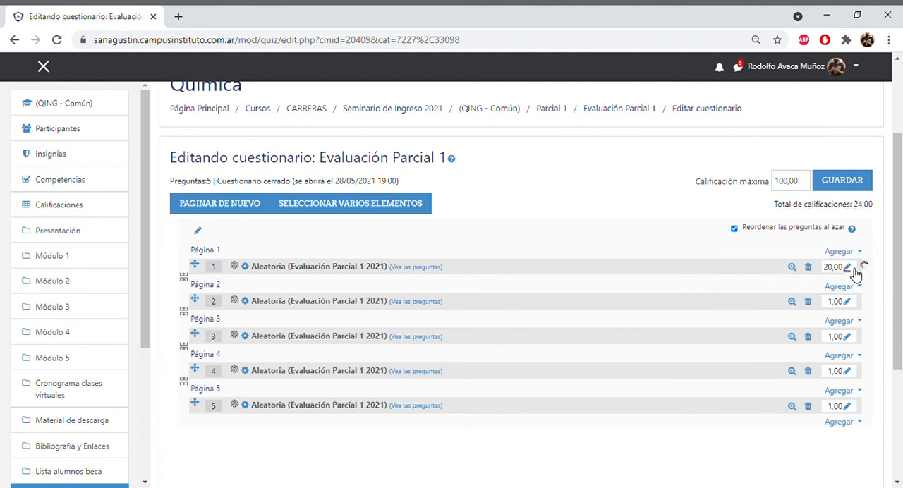
click(853, 305)
text(20)
key(Return)
click(850, 338)
text(20)
key(Return)
click(848, 371)
text(20)
key(Return)
click(847, 407)
text(20)
key(Return)
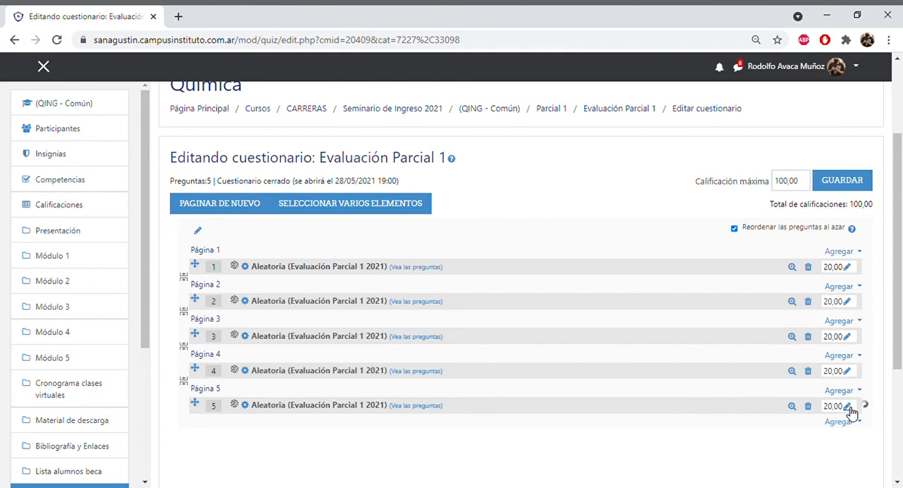
click(842, 182)
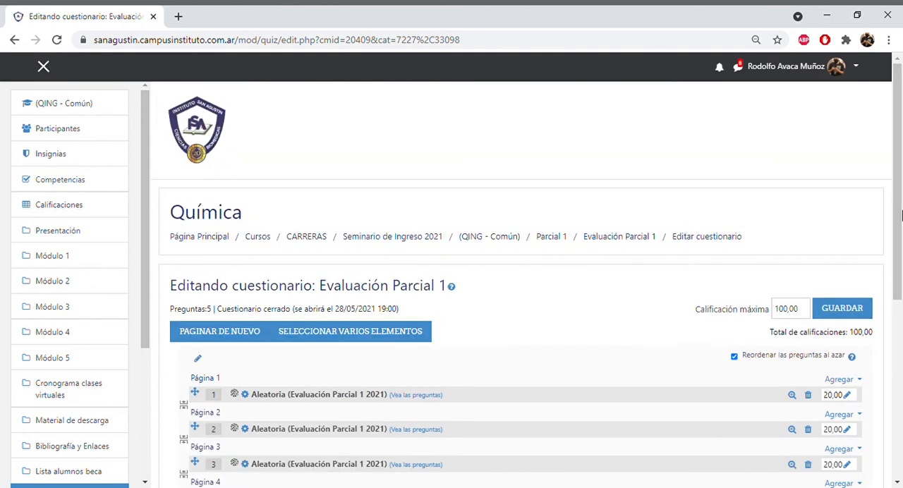
- Return to the Evaluación Parcial 1 overview and open the quiz's Vista previa
drag(901, 190, 902, 240)
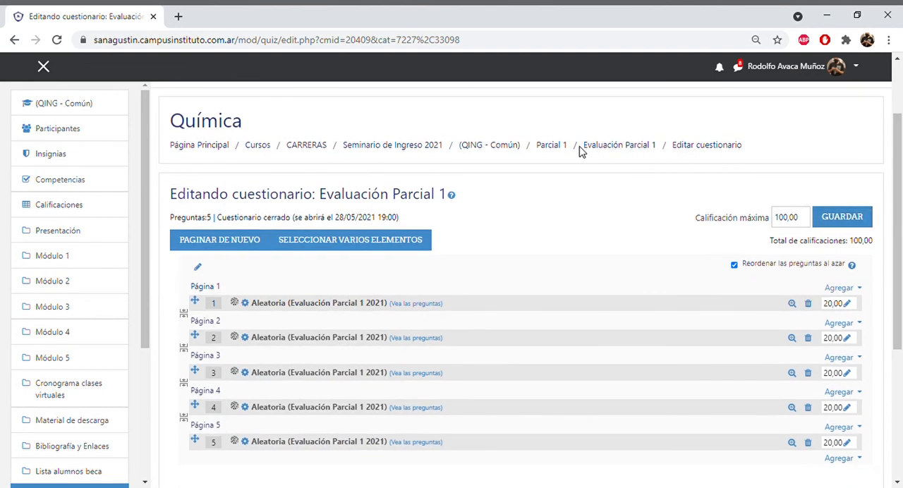
click(598, 151)
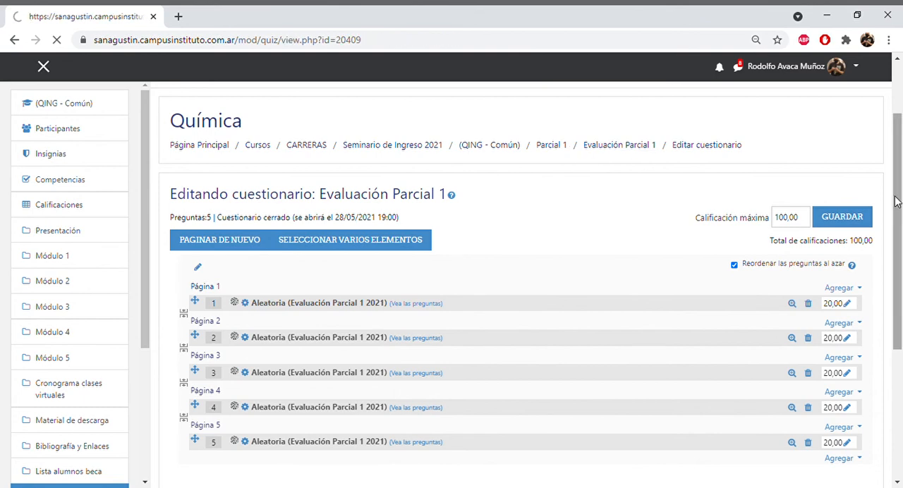
scroll(900, 145, down, 2)
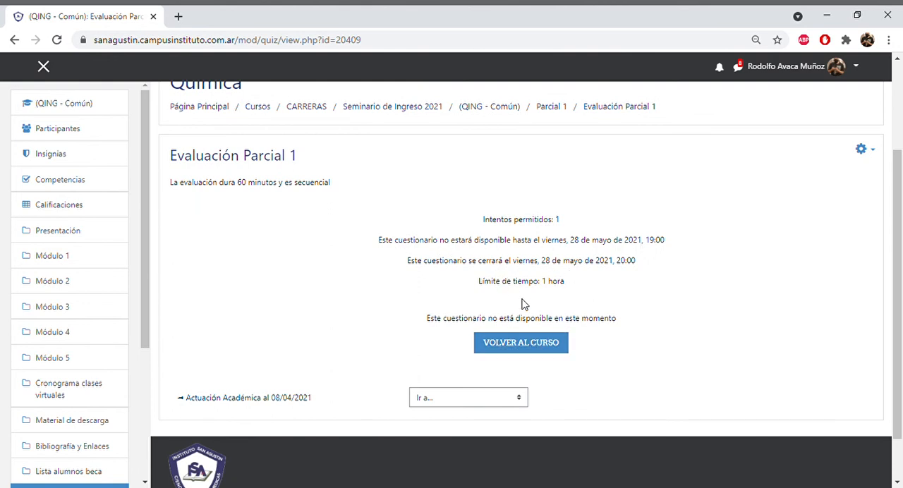
click(874, 153)
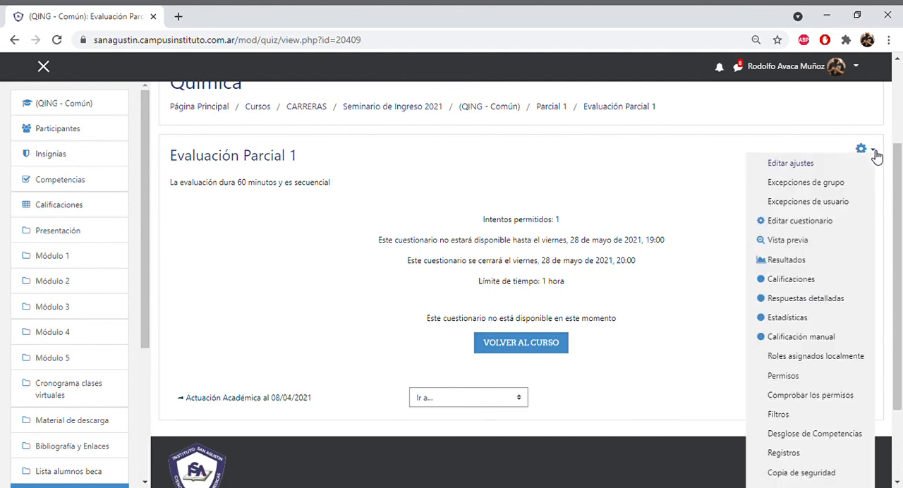
click(783, 242)
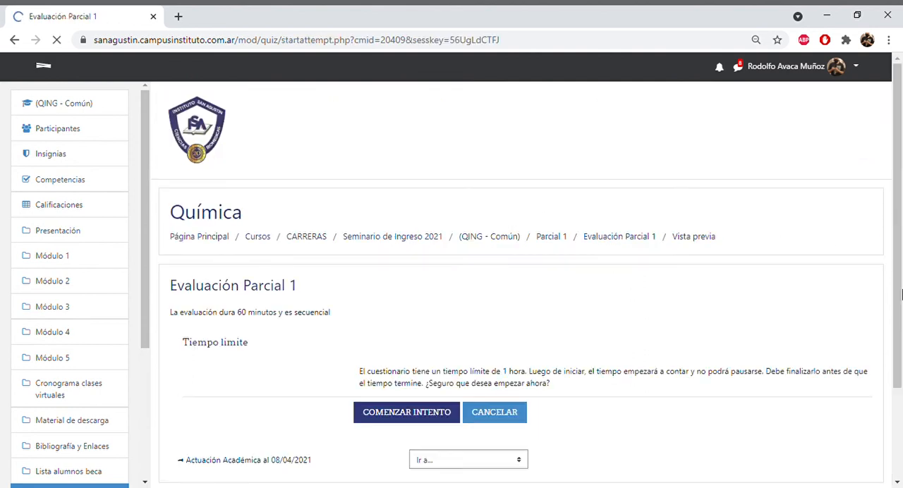
- Start the timed preview attempt, answer question 1 with "Esfinter" and continue to question 2
drag(898, 211, 898, 270)
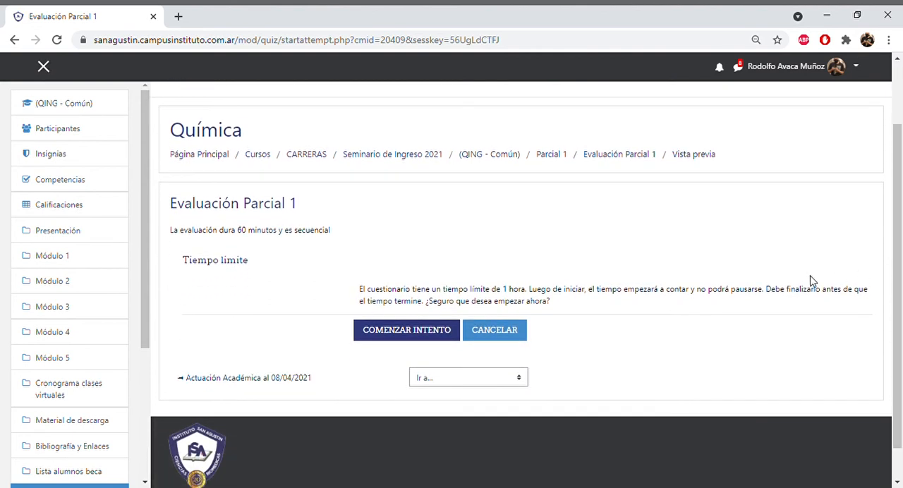
click(416, 332)
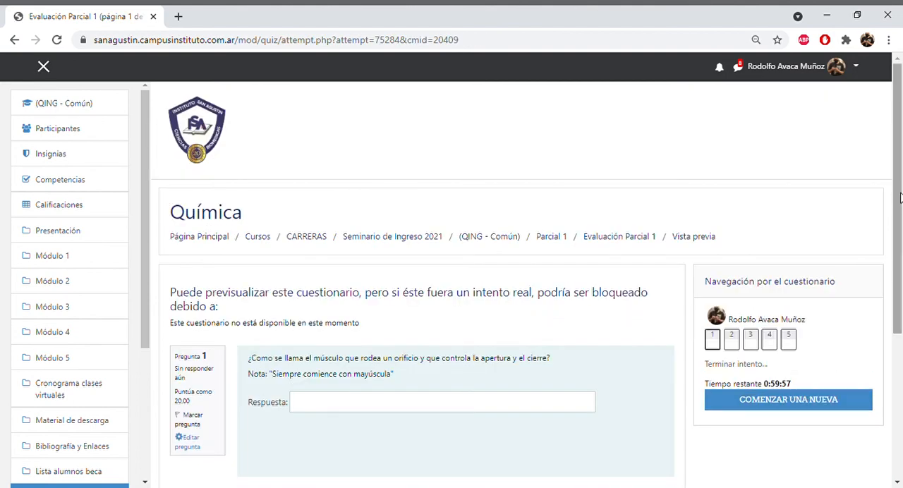
drag(899, 198, 901, 258)
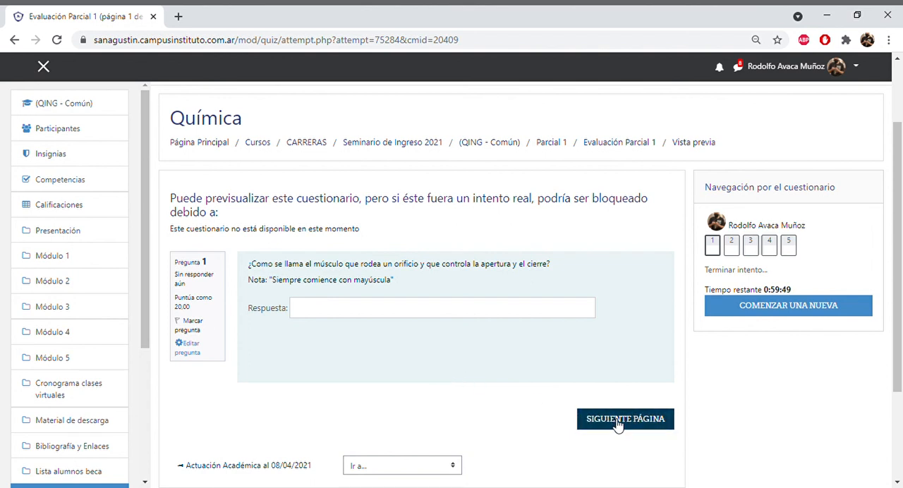
click(383, 316)
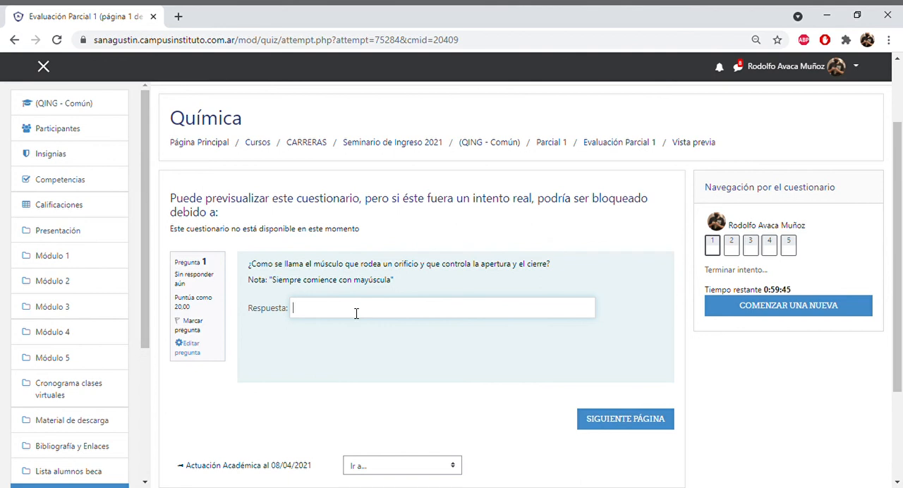
text(Esfinter)
click(643, 422)
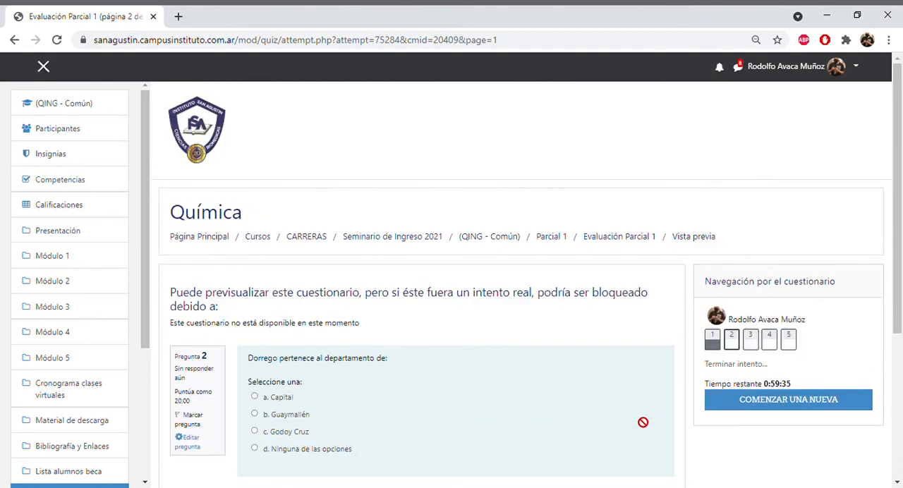
- Answer question 2 about Dorrego's department with Capital and continue to question 3
scroll(899, 337, down, 1)
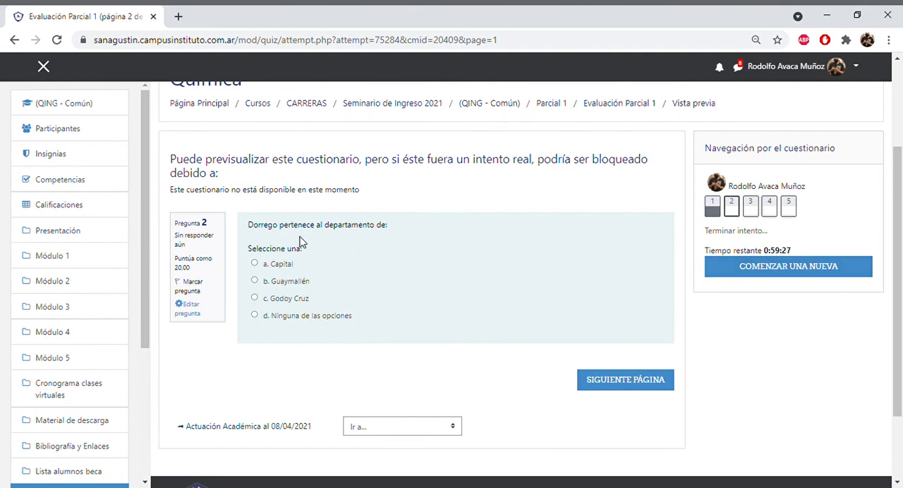
click(254, 263)
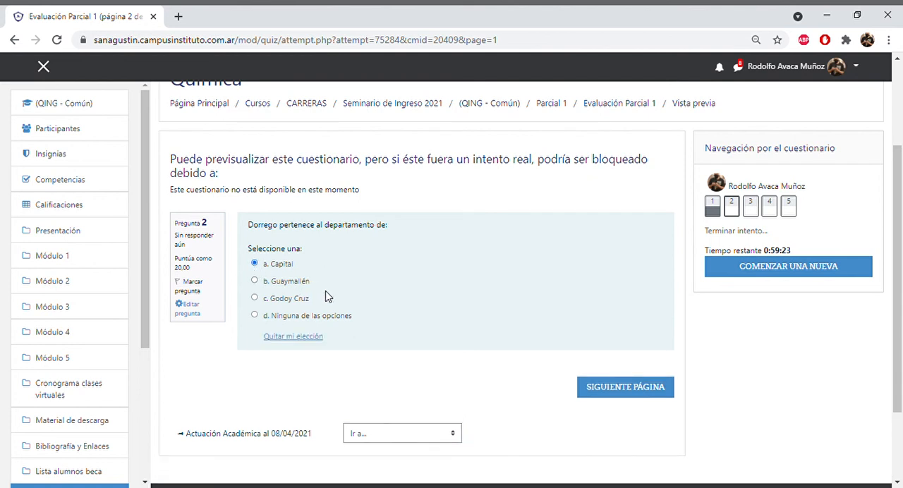
click(626, 385)
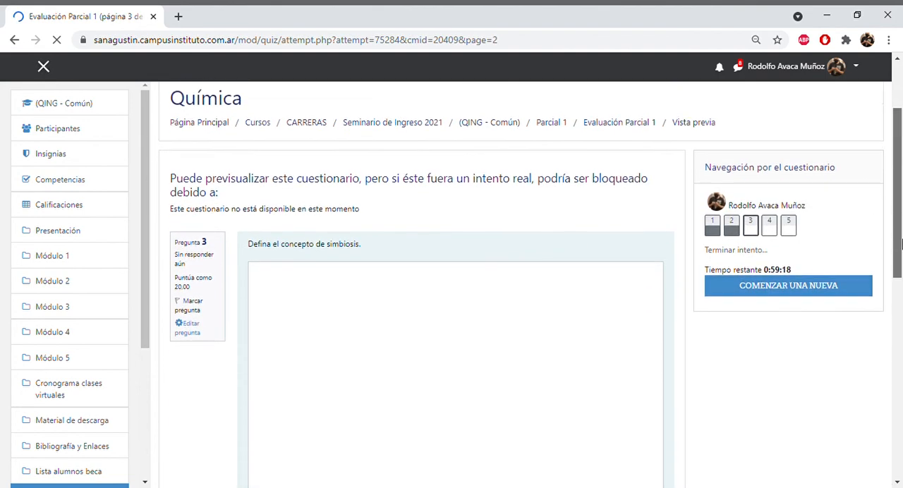
- Enter "La simbiosis es ...." as the essay answer to question 3 and continue to question 4
drag(900, 244, 900, 299)
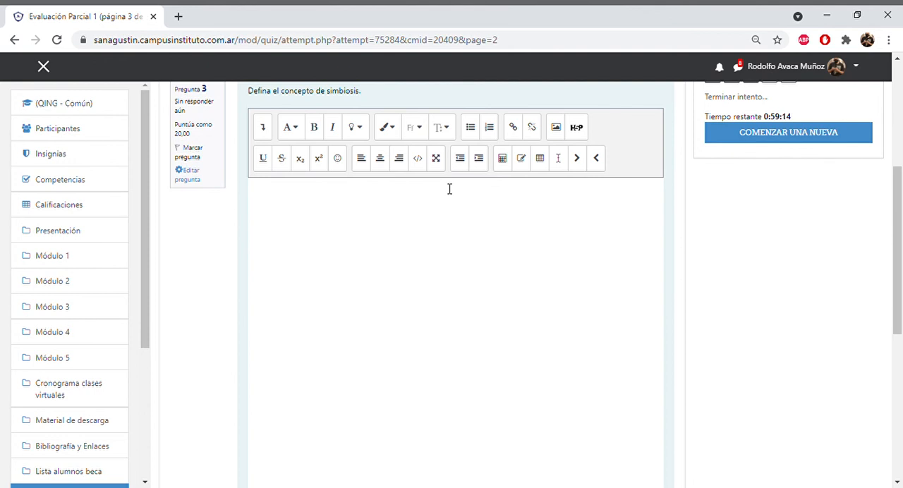
mouse_move(898, 175)
mouse_down()
mouse_move(898, 260)
mouse_move(895, 174)
mouse_up()
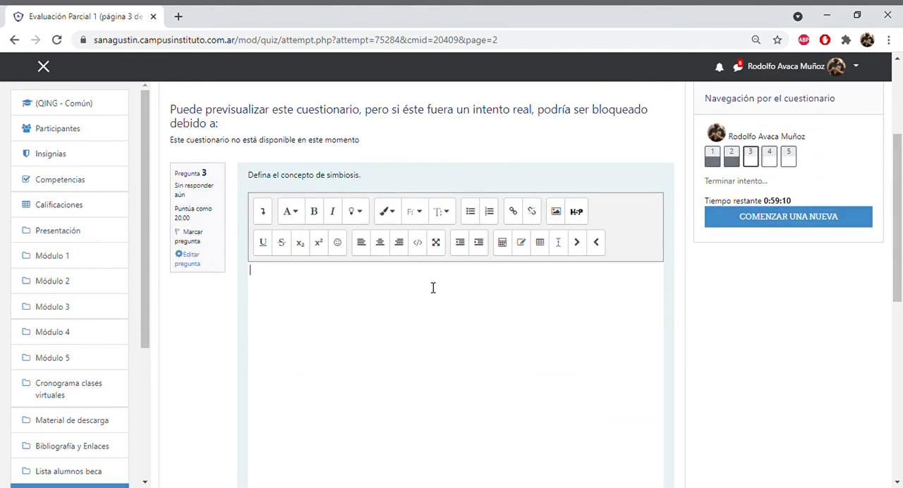
text(La simbiosis es ....)
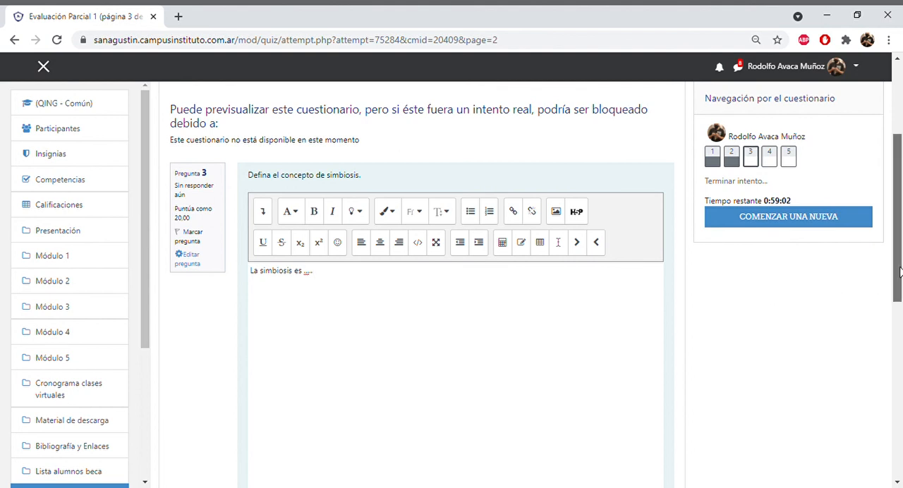
scroll(879, 286, down, 4)
click(630, 406)
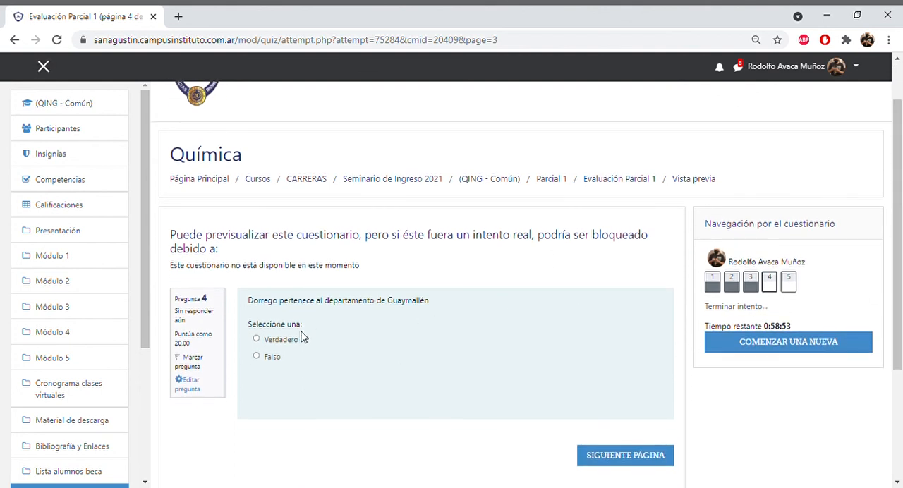
- Answer question 4 with Verdadero; in question 5 match San José to Mapú, Coquimbito to Las Heras and Quinta Sección to Capital
click(256, 339)
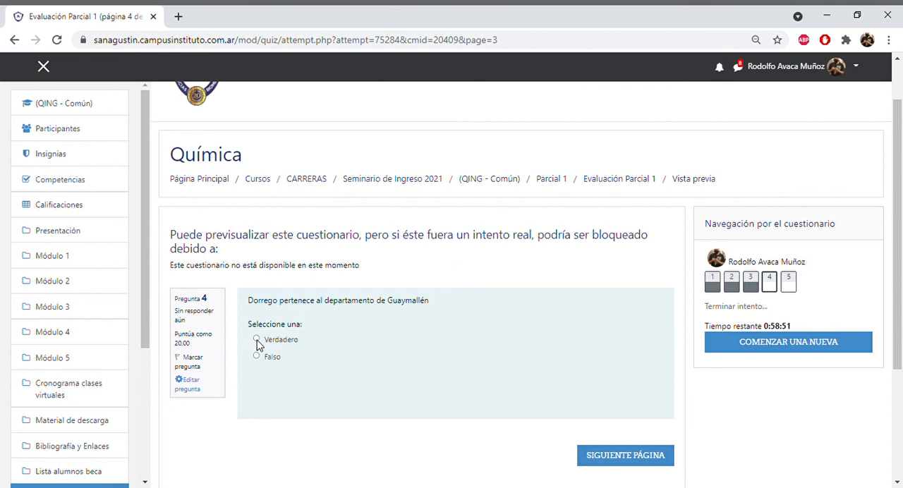
click(605, 455)
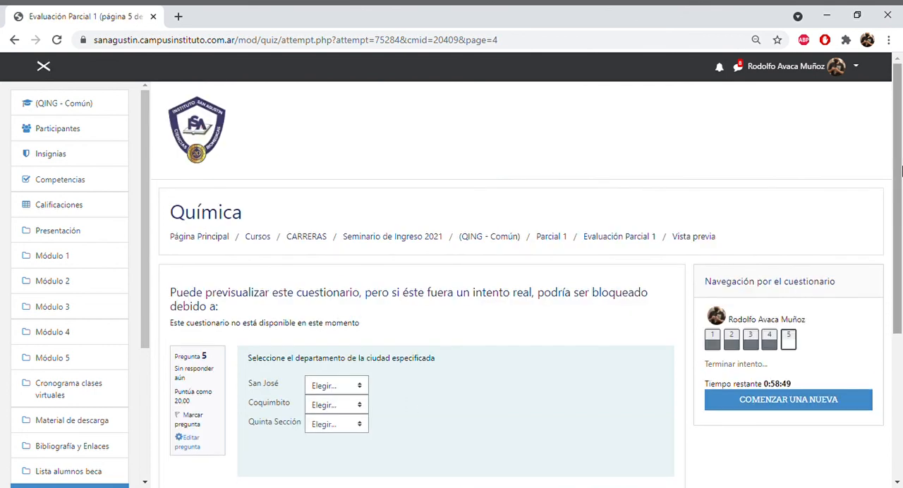
scroll(900, 162, down, 1)
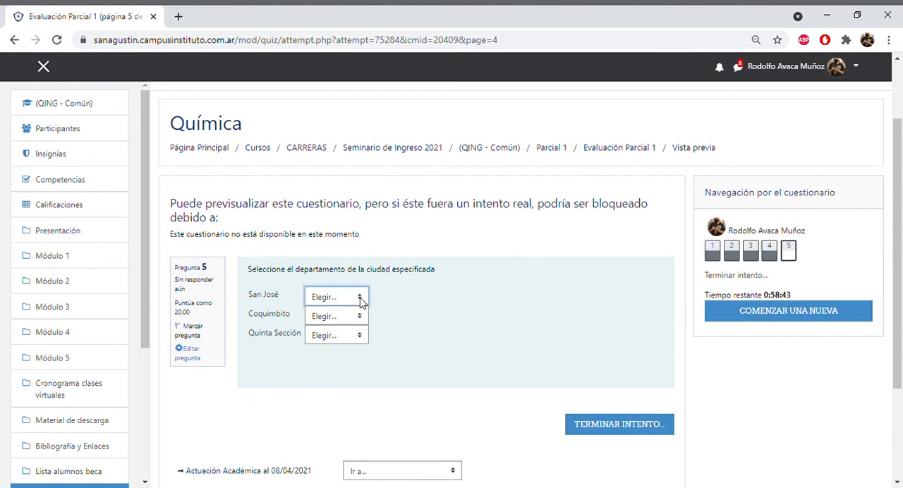
click(331, 361)
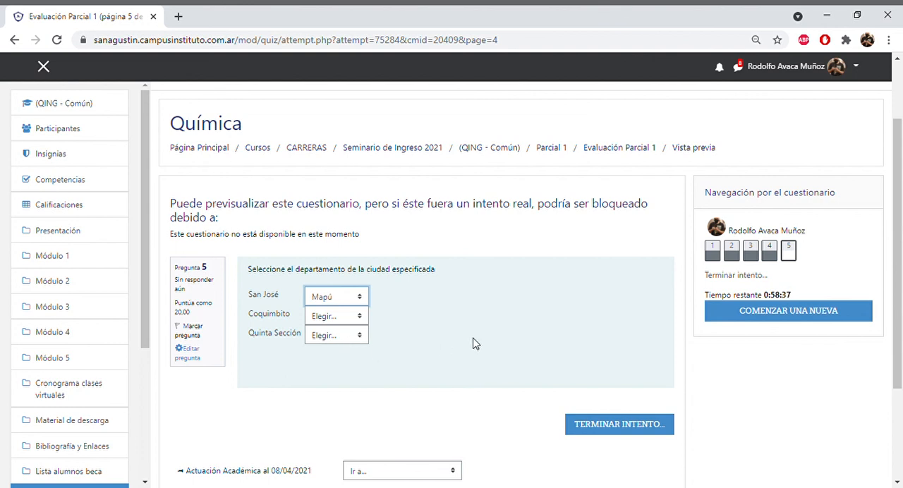
click(360, 317)
click(347, 341)
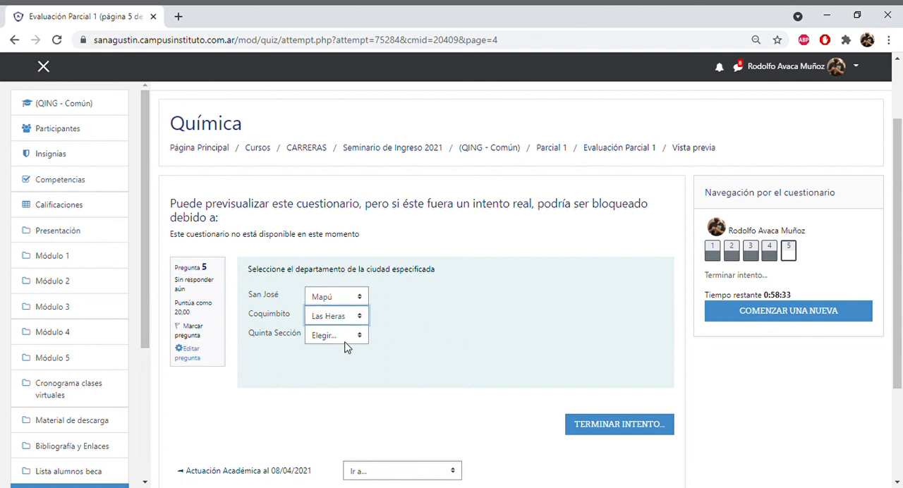
click(360, 337)
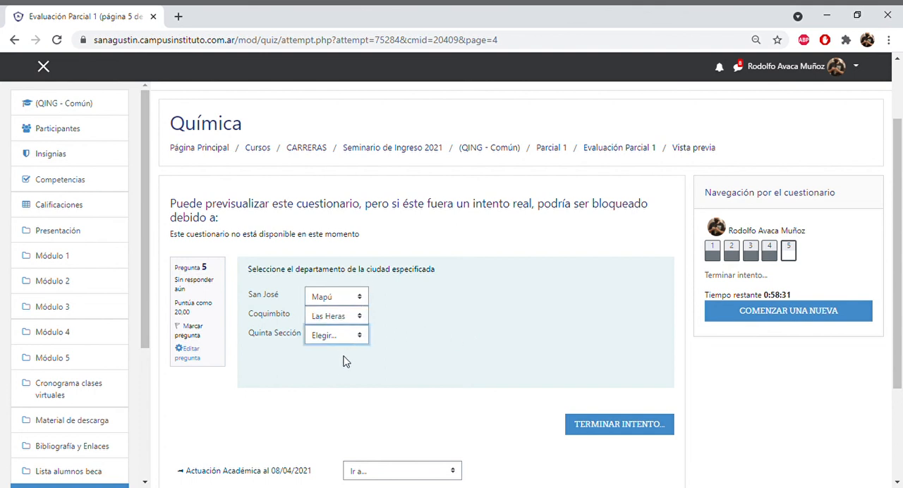
click(333, 387)
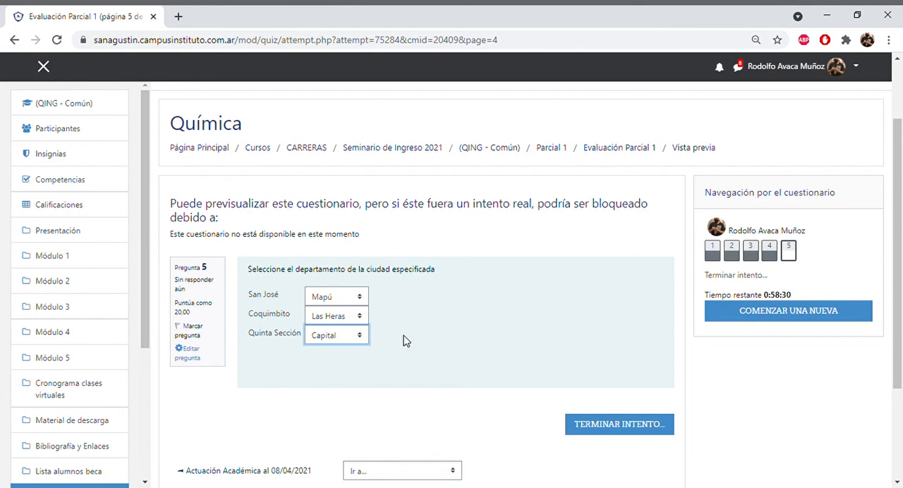
- Finish the preview attempt, submit all its answers and confirm the submission
click(596, 429)
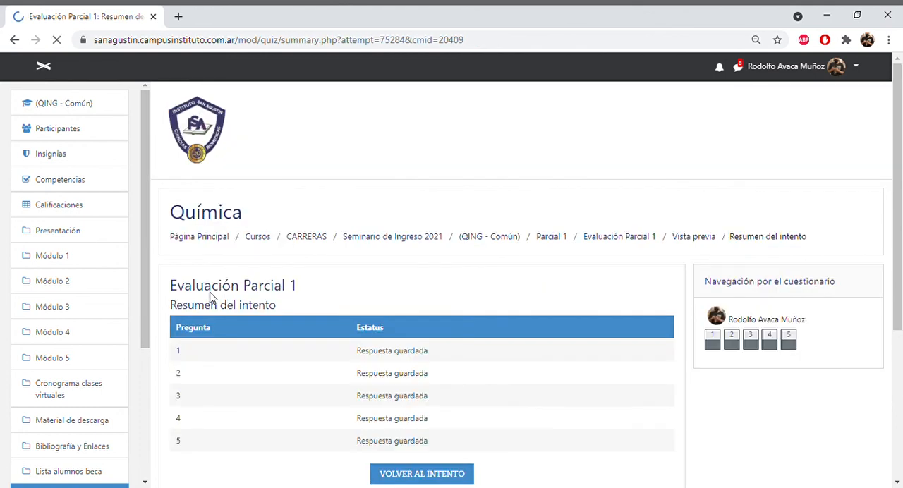
drag(897, 185, 899, 287)
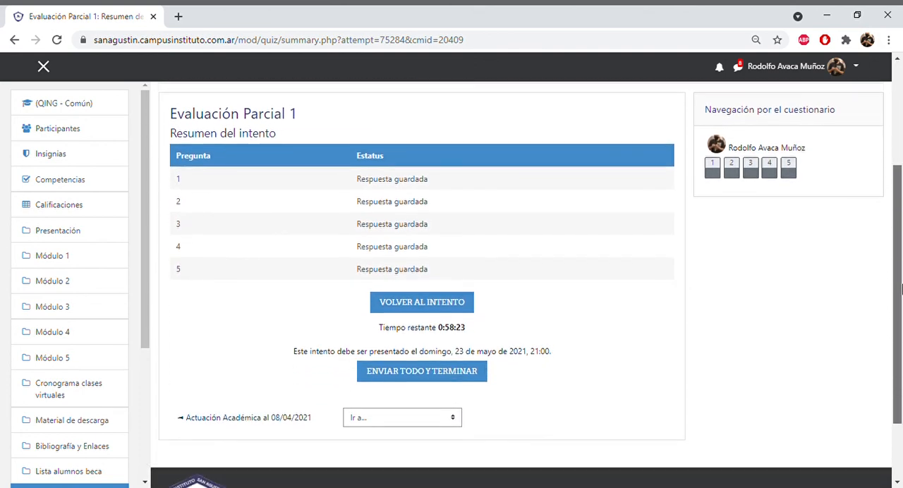
click(460, 372)
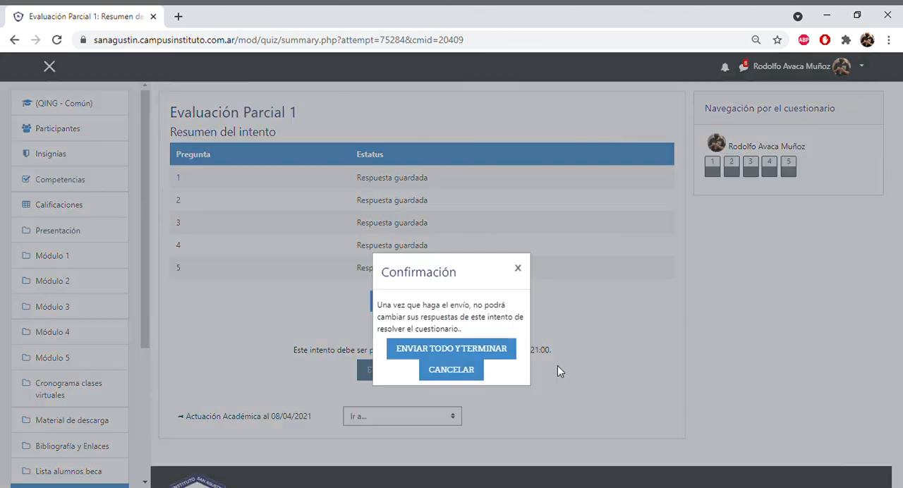
click(504, 352)
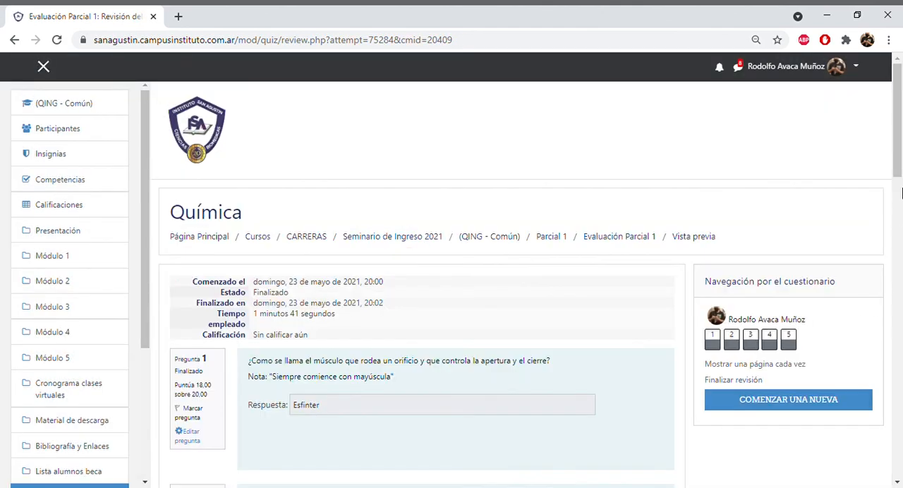
- Look through the submitted answers and their marks, finish the review and examine the attempt summary on the quiz overview
drag(901, 166, 900, 443)
click(649, 396)
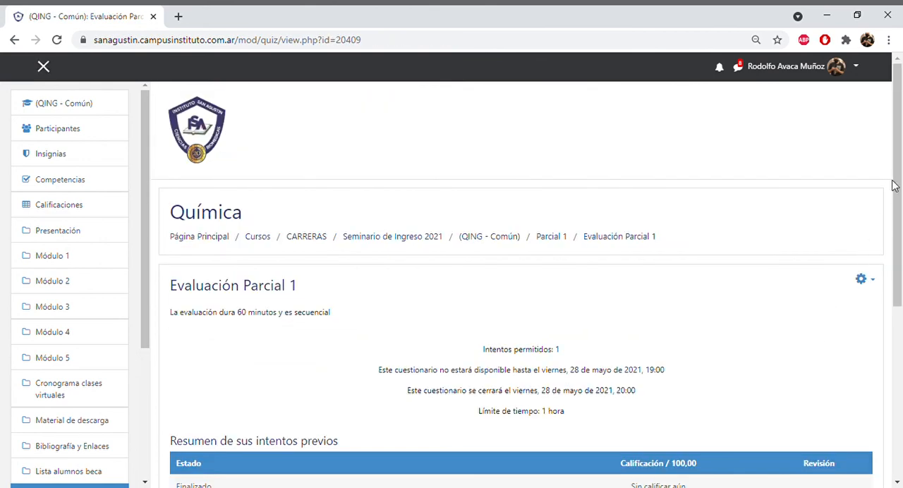
drag(895, 186, 901, 264)
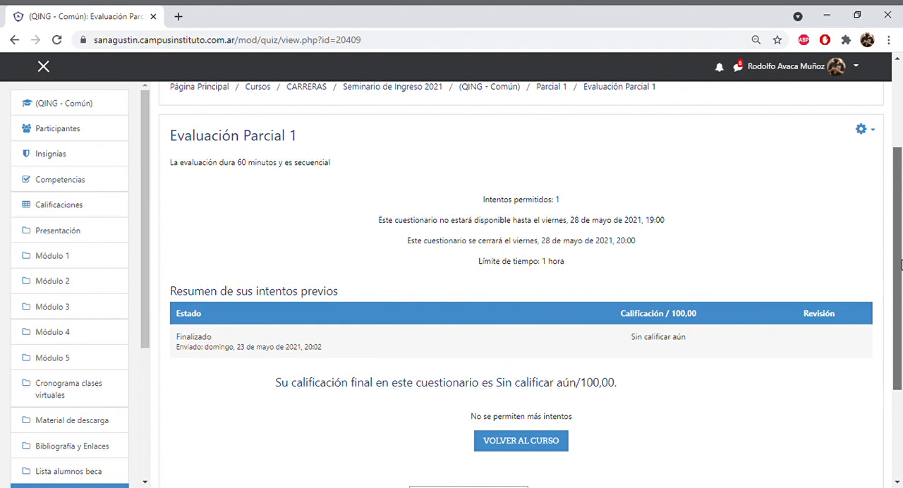
drag(900, 265, 901, 264)
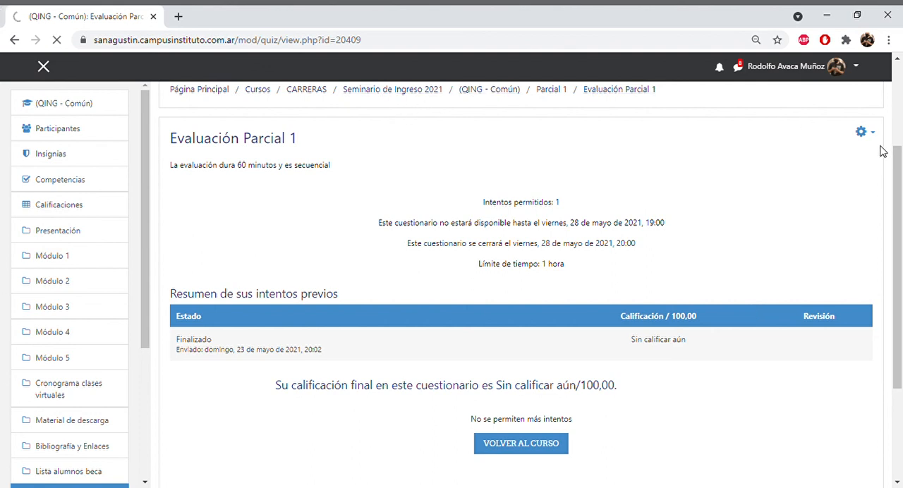
scroll(892, 154, up, 2)
mouse_move(898, 154)
mouse_down()
mouse_move(898, 189)
mouse_move(899, 154)
mouse_up()
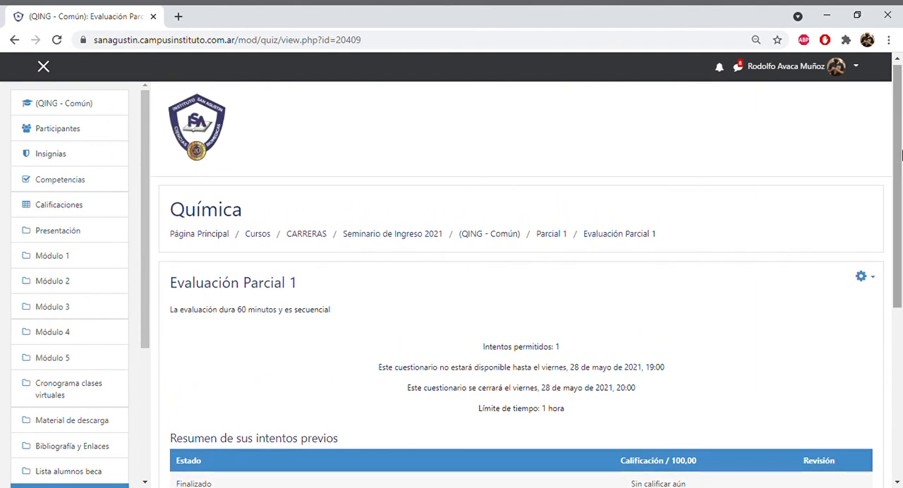